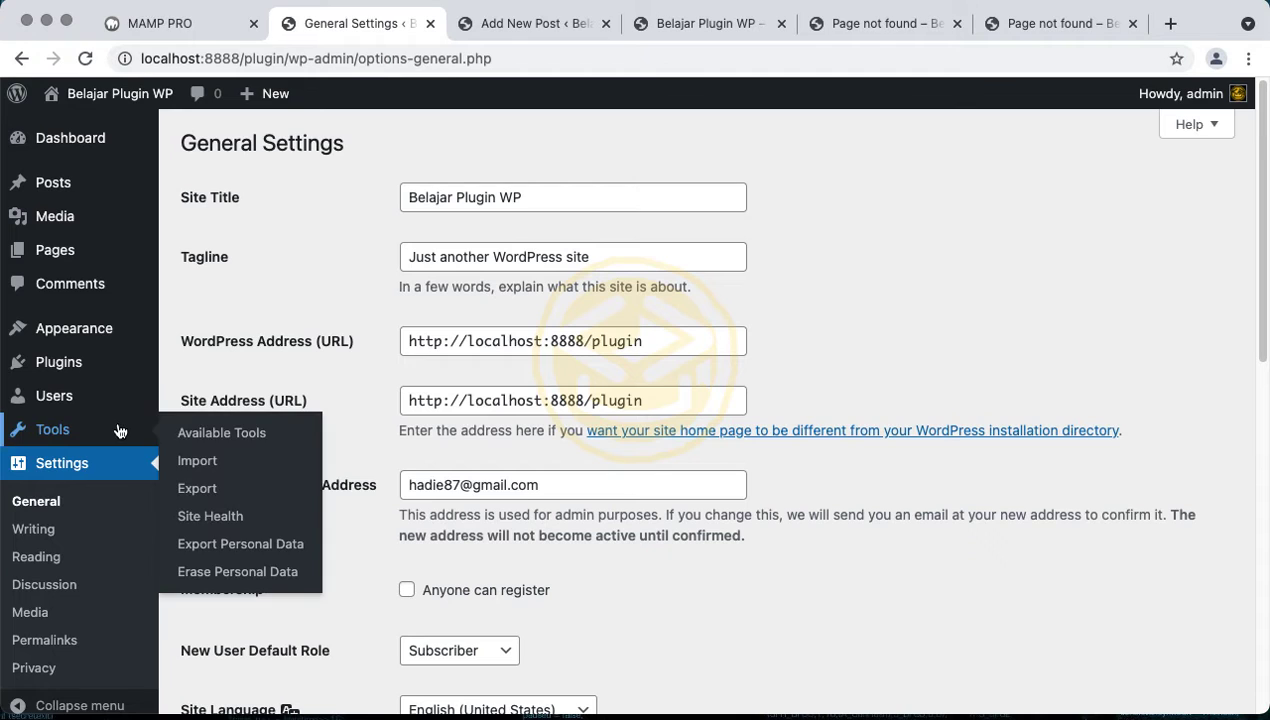
# Look through the General Settings page, from the site title and addresses down to the date and time formats
pyautogui.scroll(-3, 394, 326)
pyautogui.scroll(-3, 393, 325)
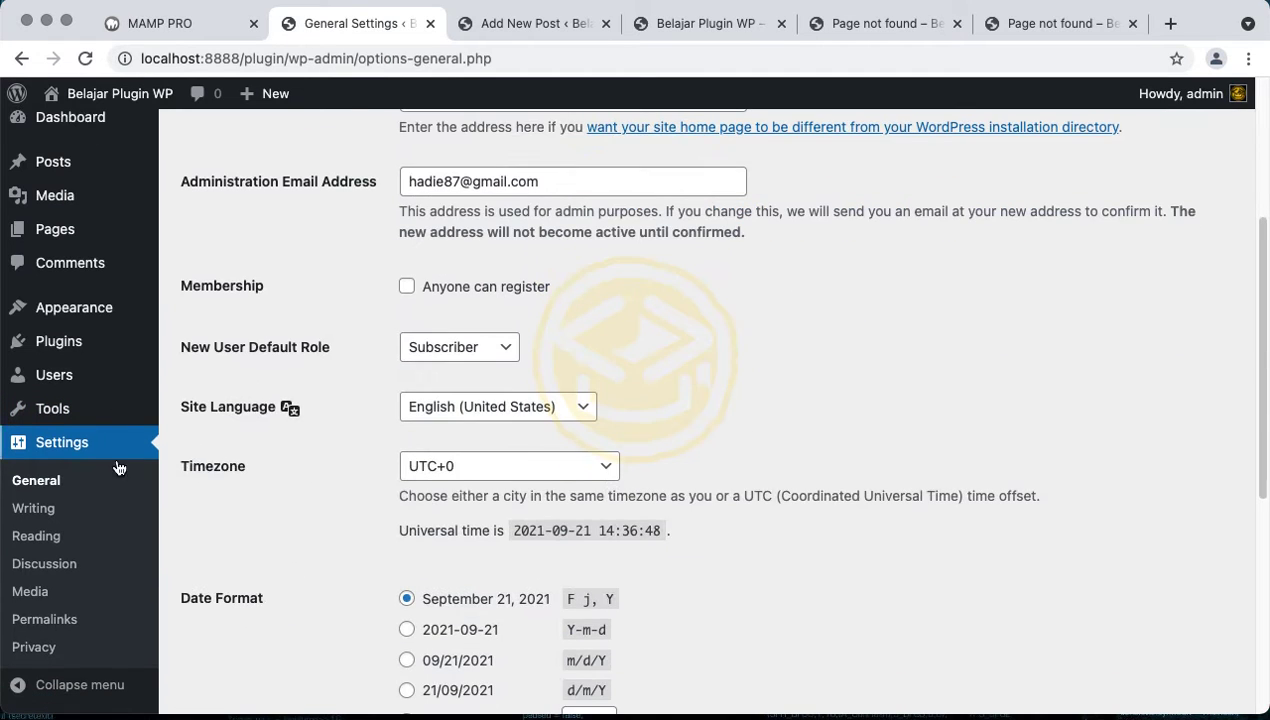
pyautogui.scroll(4, 323, 460)
pyautogui.scroll(-1, 325, 461)
pyautogui.scroll(-4, 325, 461)
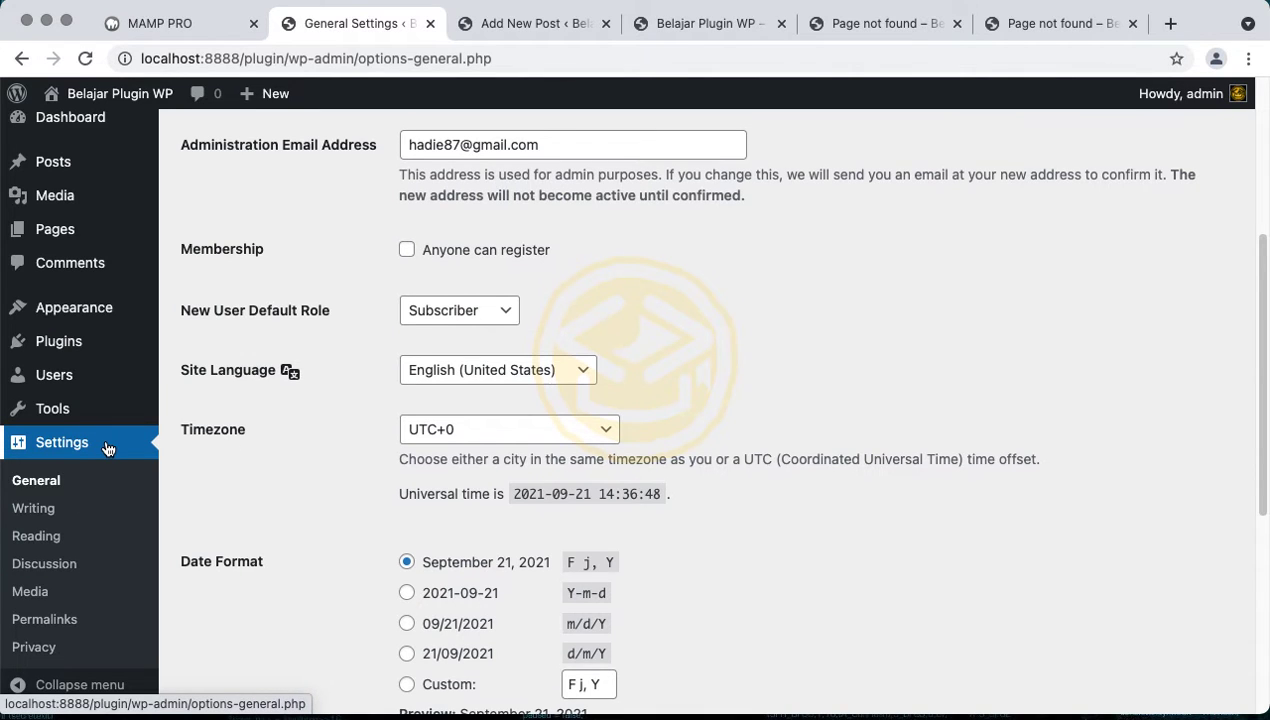
pyautogui.scroll(-1, 108, 448)
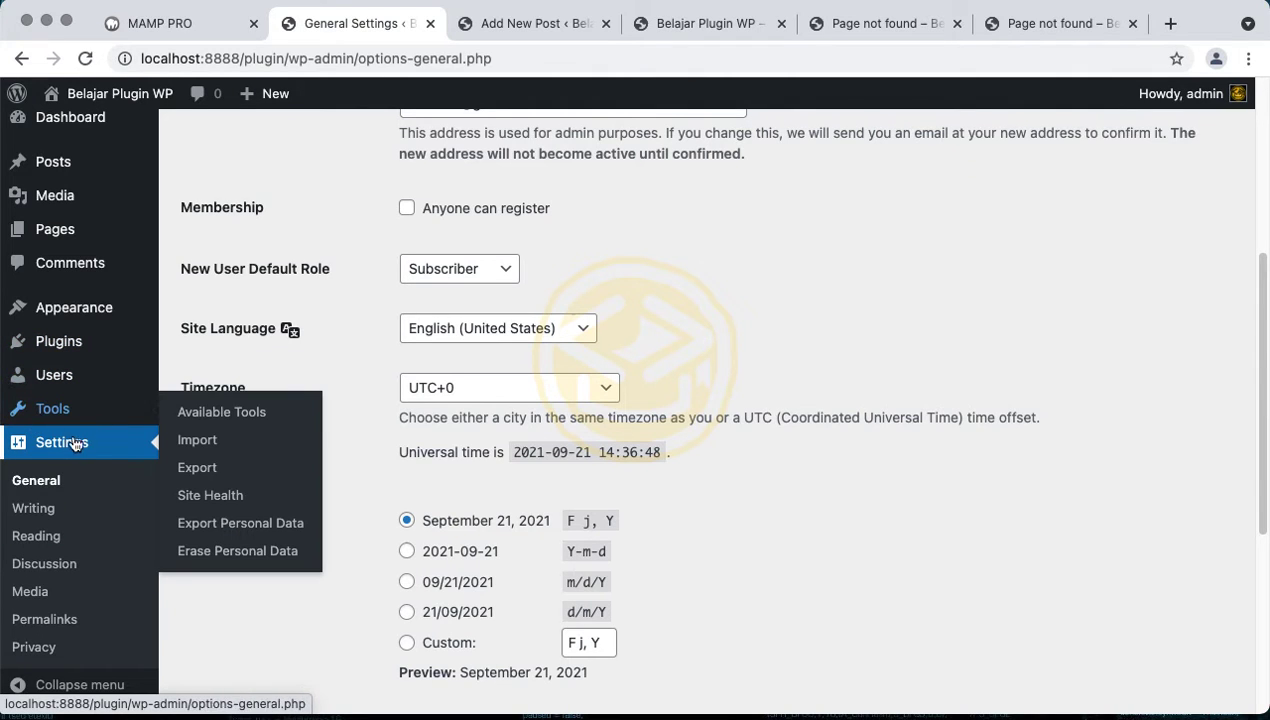
pyautogui.moveTo(61, 380)
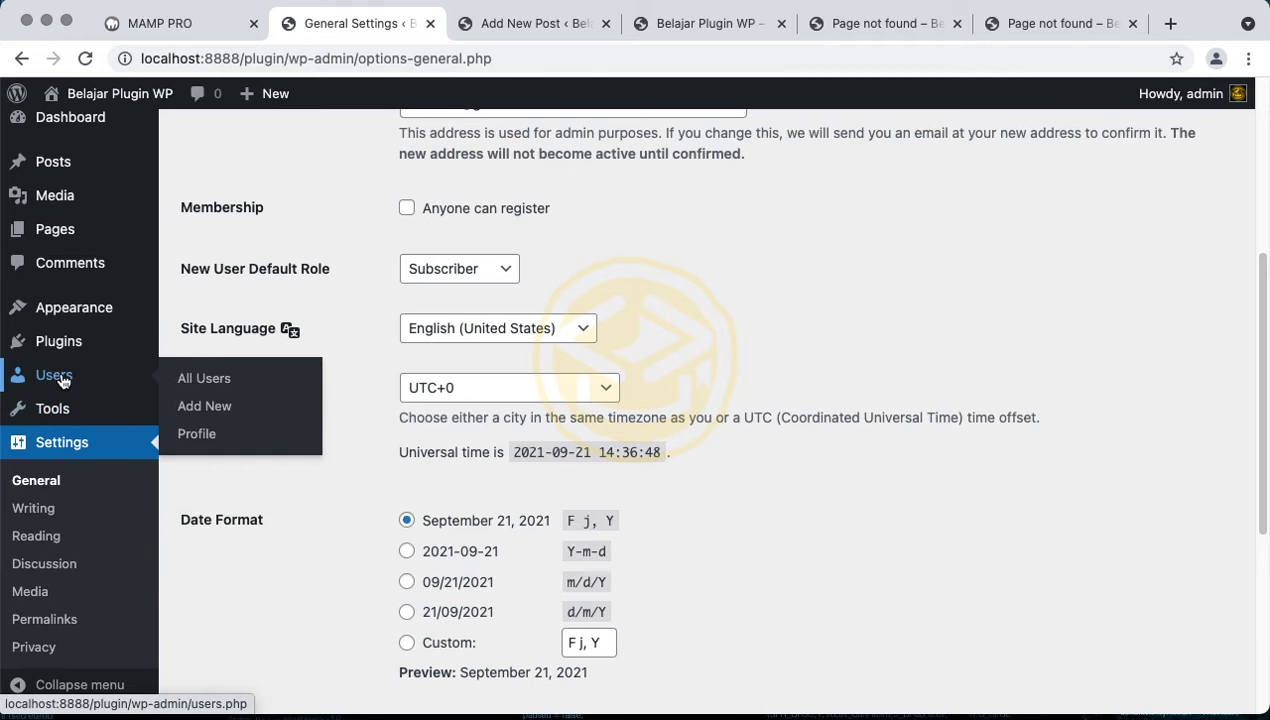
pyautogui.scroll(2, 61, 380)
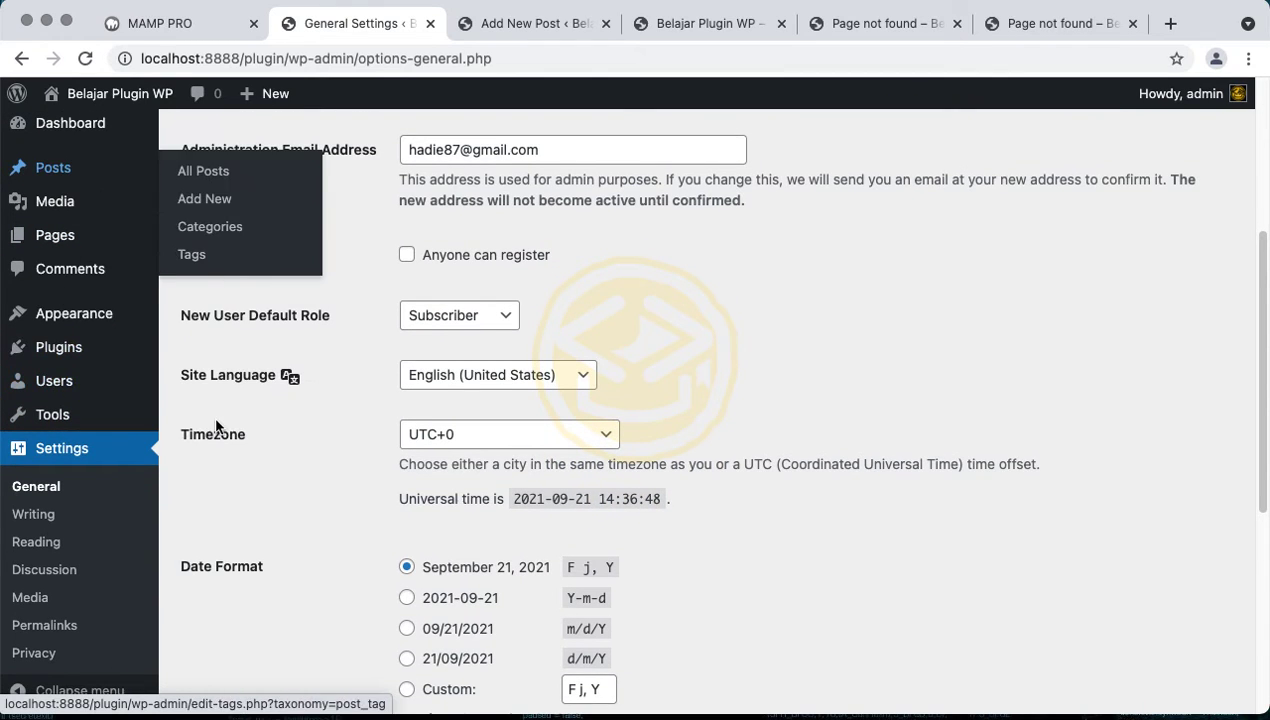
pyautogui.scroll(-5, 216, 425)
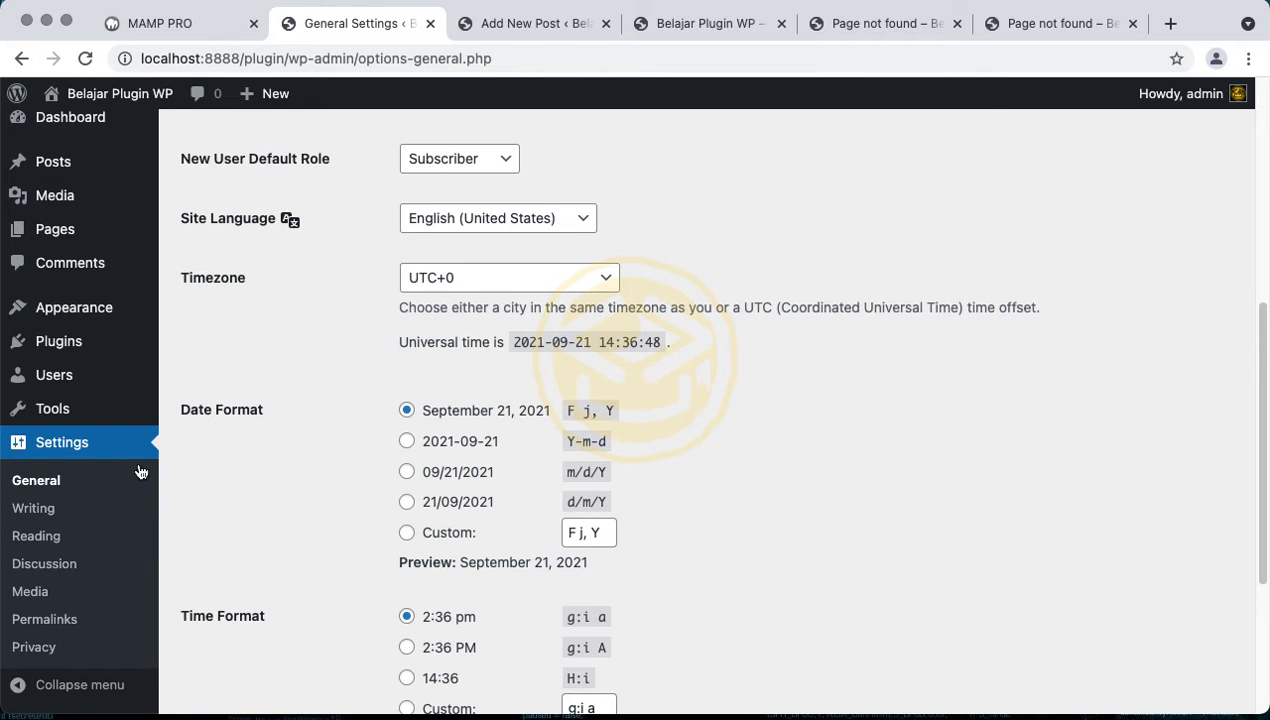
pyautogui.scroll(-5, 250, 443)
pyautogui.scroll(10, 250, 443)
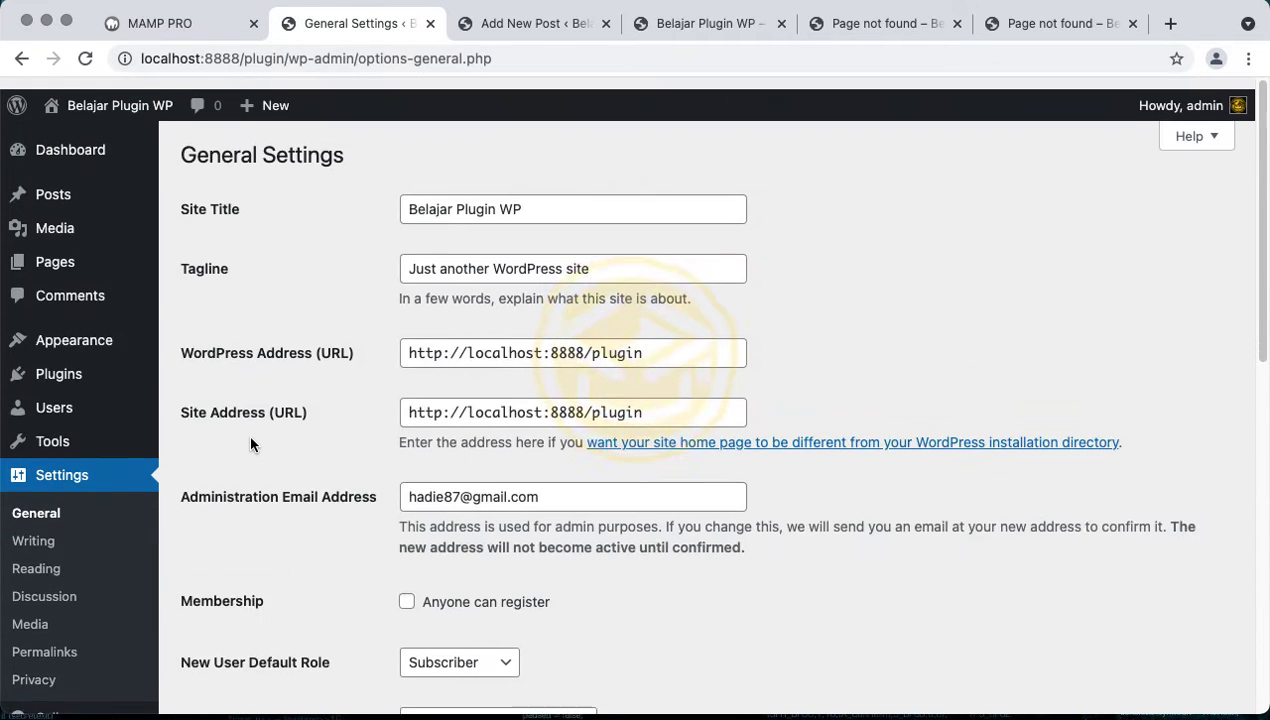
pyautogui.scroll(-5, 250, 443)
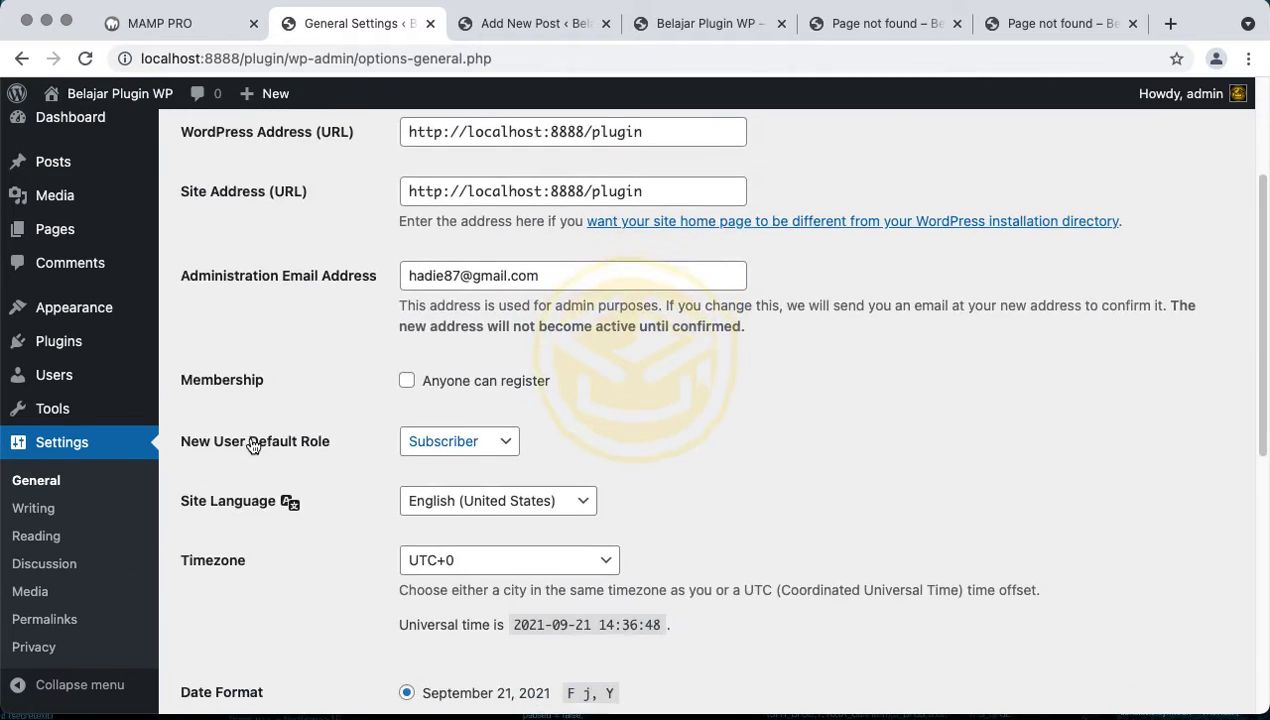
pyautogui.scroll(5, 250, 443)
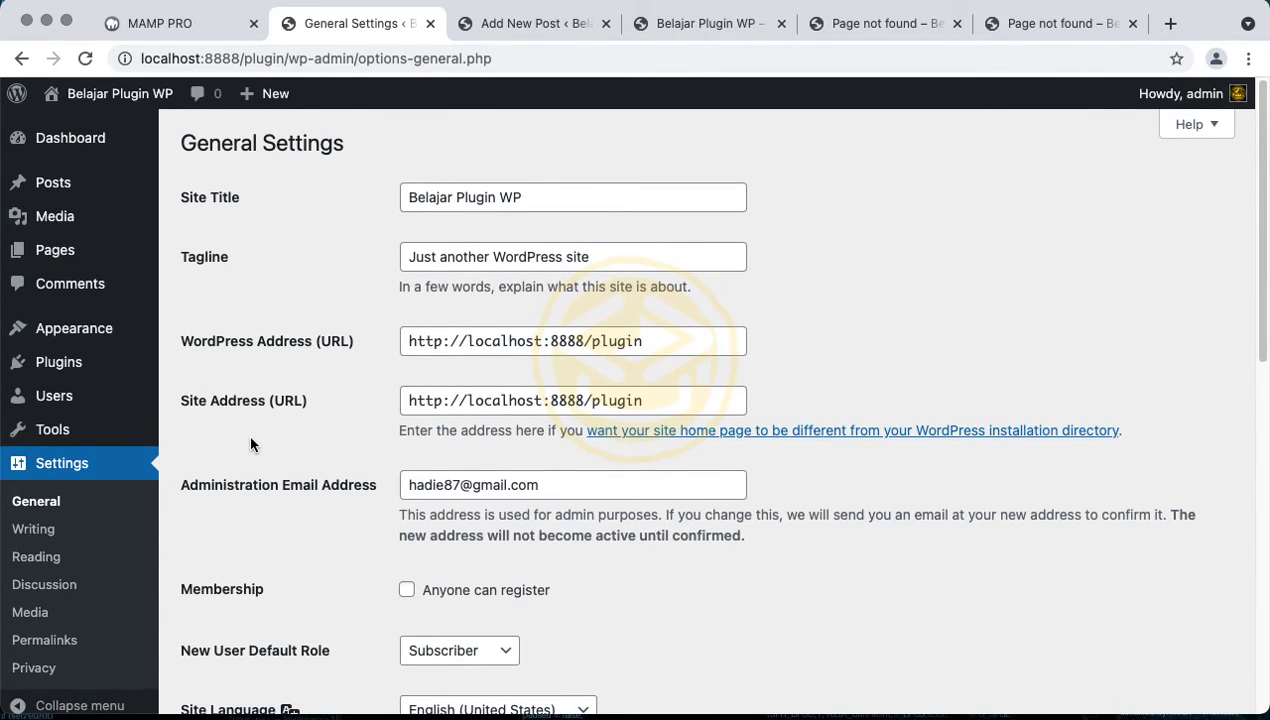
pyautogui.scroll(-3, 250, 443)
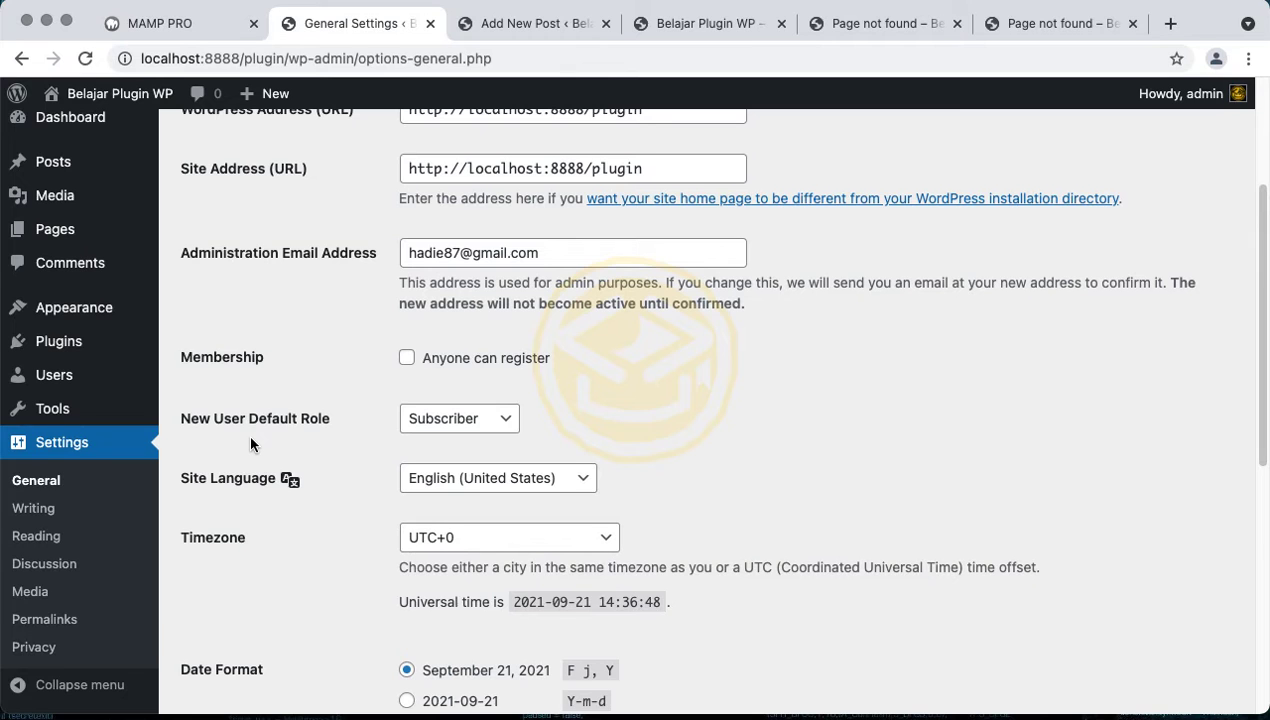
pyautogui.scroll(2, 250, 443)
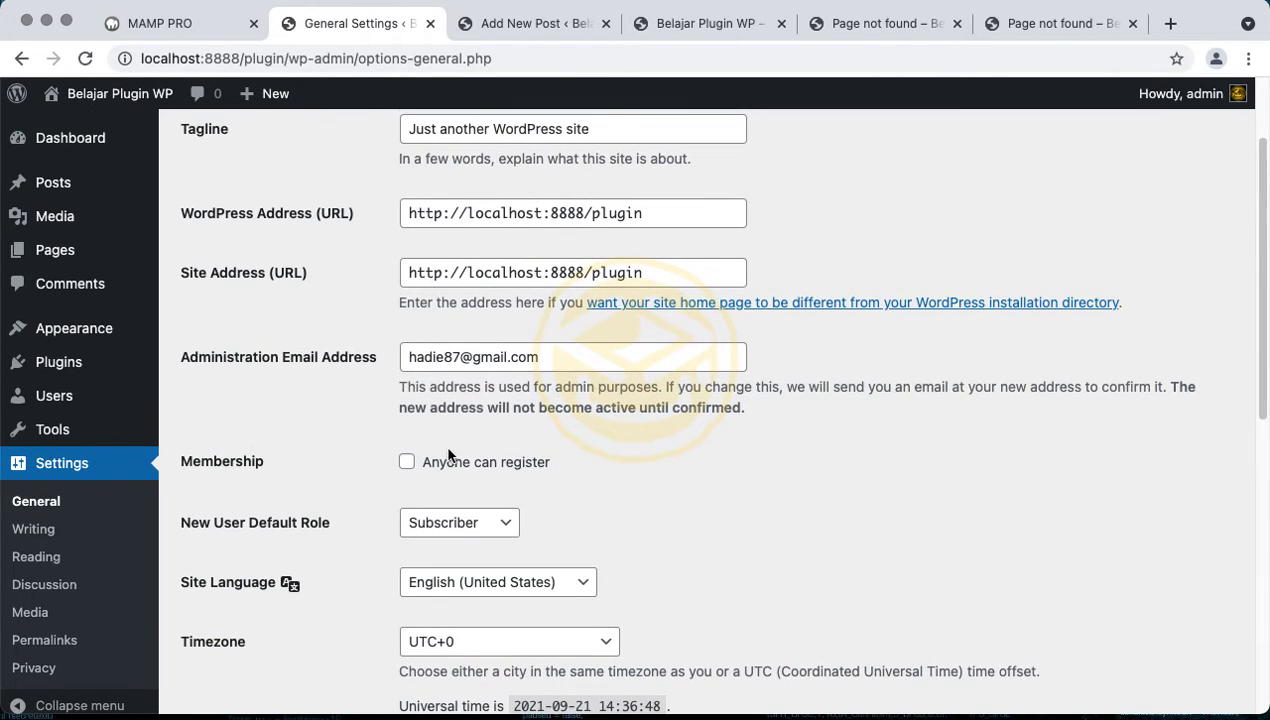
# Examine the Membership registration option and the New User Default Role choices, keeping registration off and the role as Subscriber
pyautogui.click(406, 463)
pyautogui.click(407, 463)
pyautogui.scroll(-5, 340, 470)
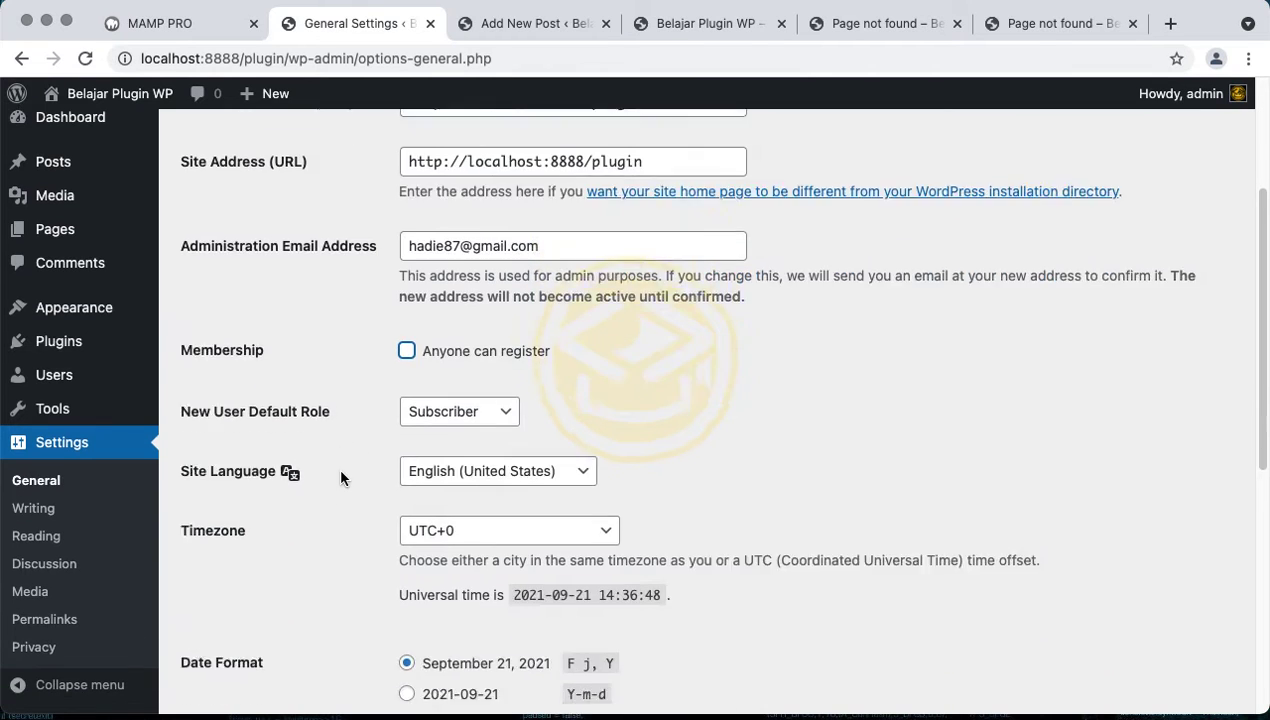
pyautogui.click(430, 306)
pyautogui.click(420, 298)
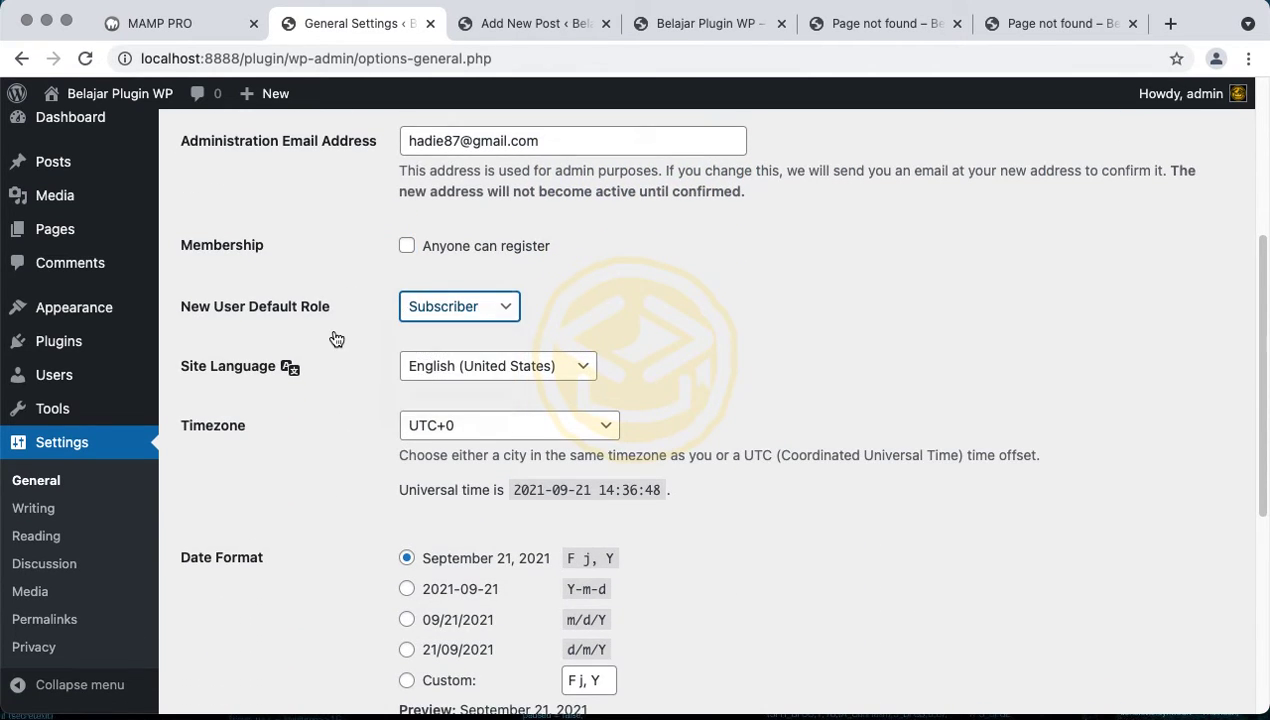
# Browse the available site languages and leave the list without choosing another one
pyautogui.scroll(-3, 335, 337)
pyautogui.click(513, 226)
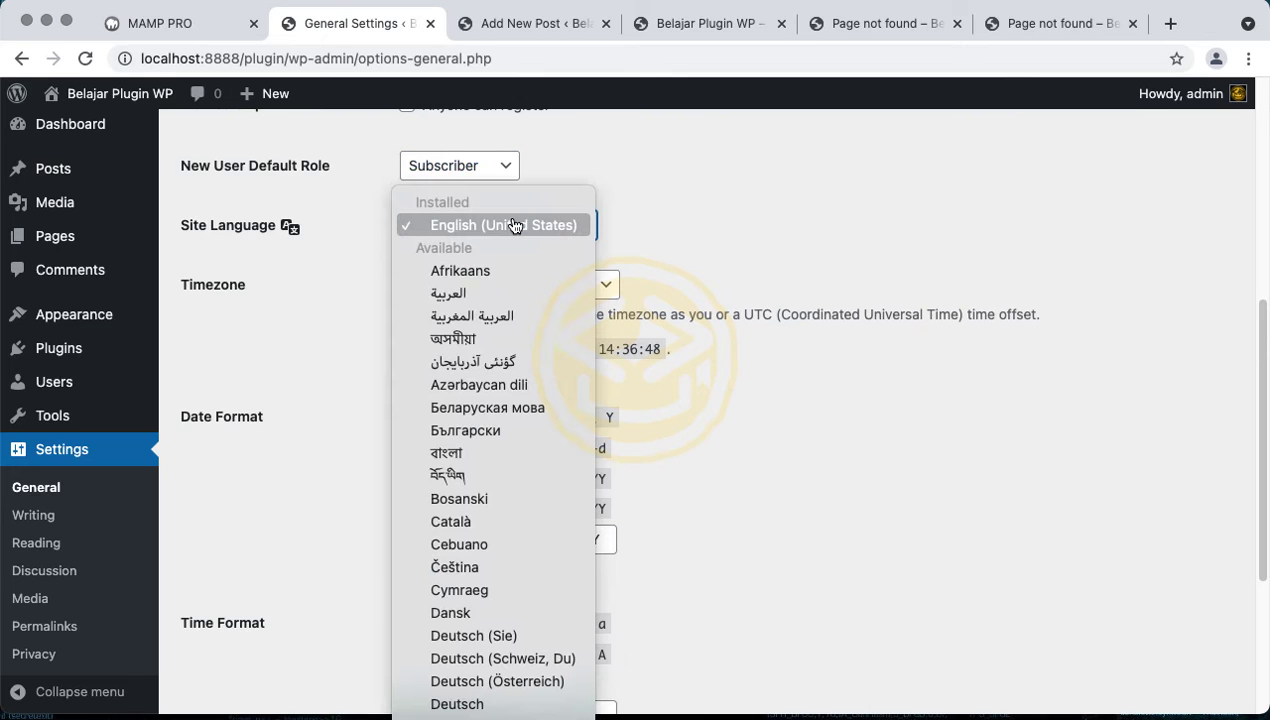
pyautogui.click(726, 230)
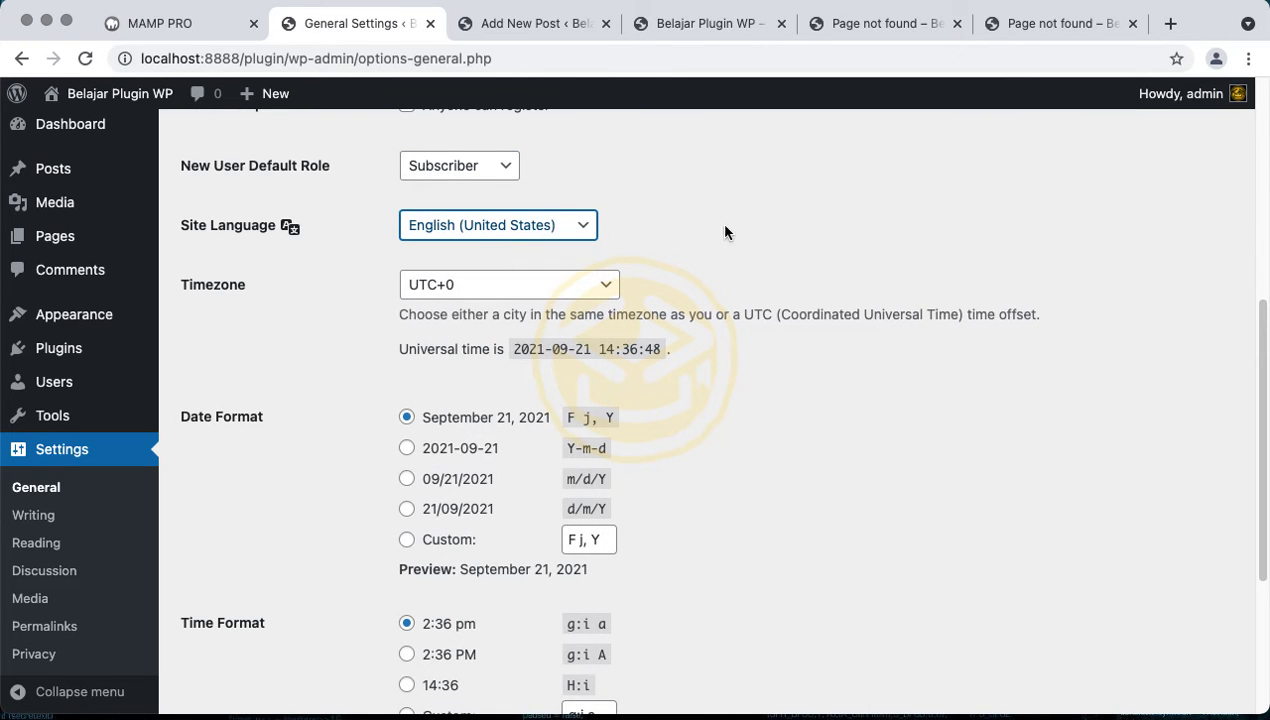
pyautogui.click(537, 227)
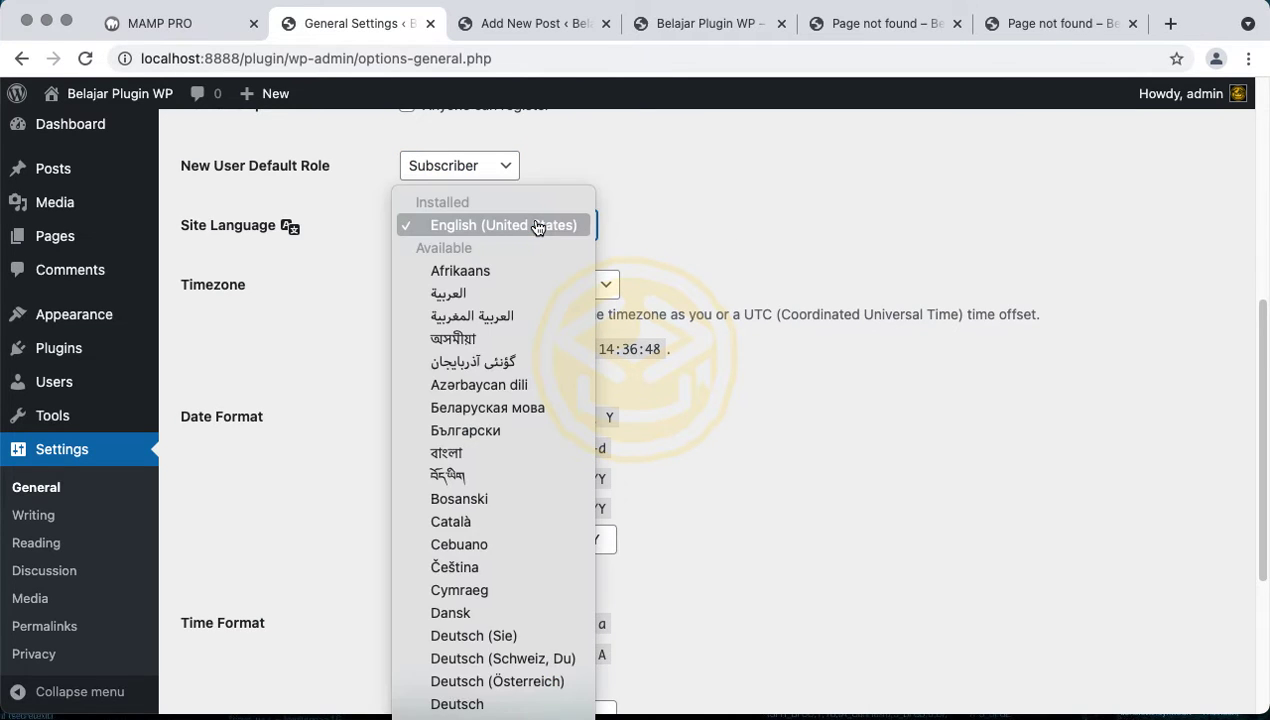
pyautogui.scroll(-5, 510, 322)
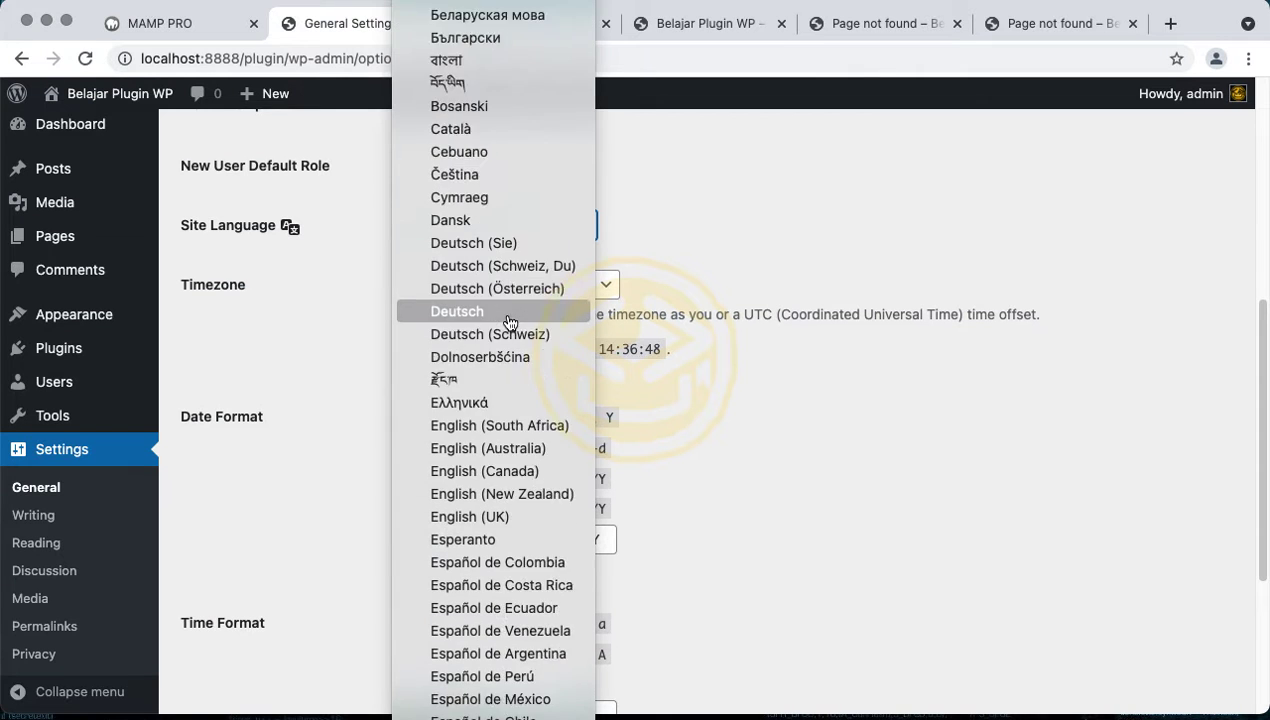
pyautogui.scroll(-7, 510, 322)
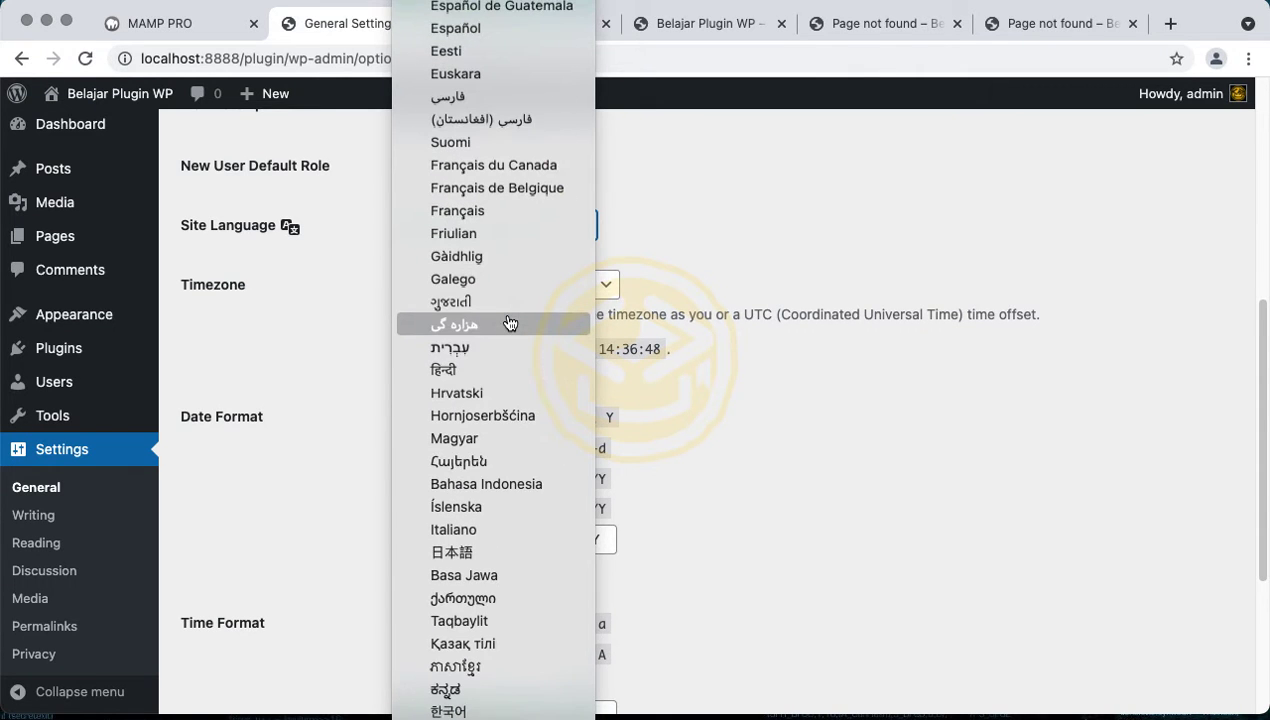
pyautogui.click(763, 344)
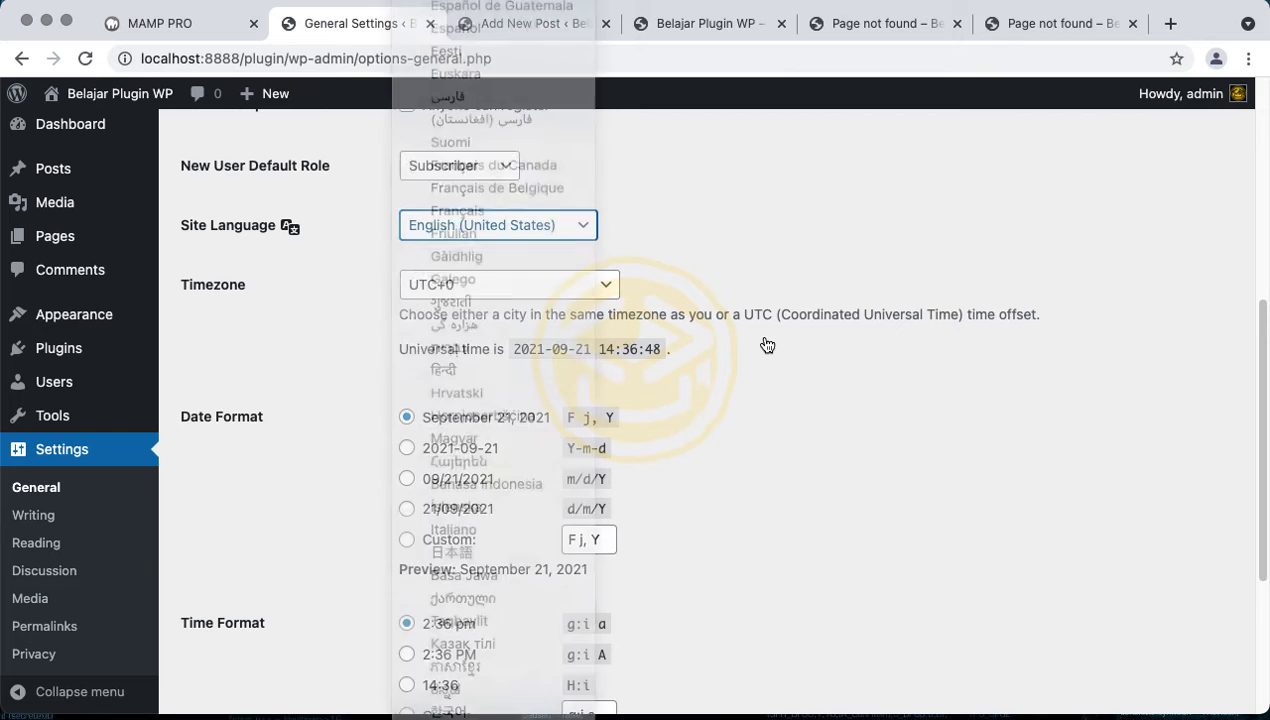
# Review the date and time format settings and compare them with the post date on the site's front page
pyautogui.scroll(-5, 397, 490)
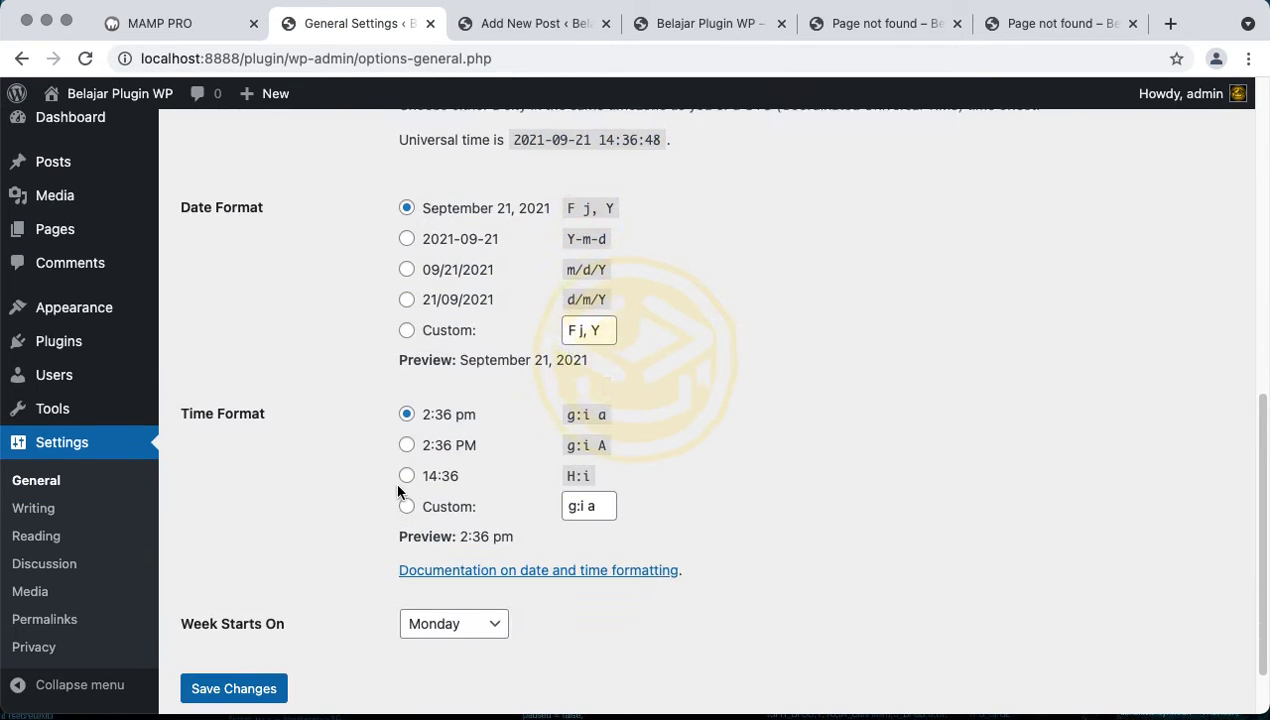
pyautogui.click(730, 37)
pyautogui.scroll(-3, 300, 558)
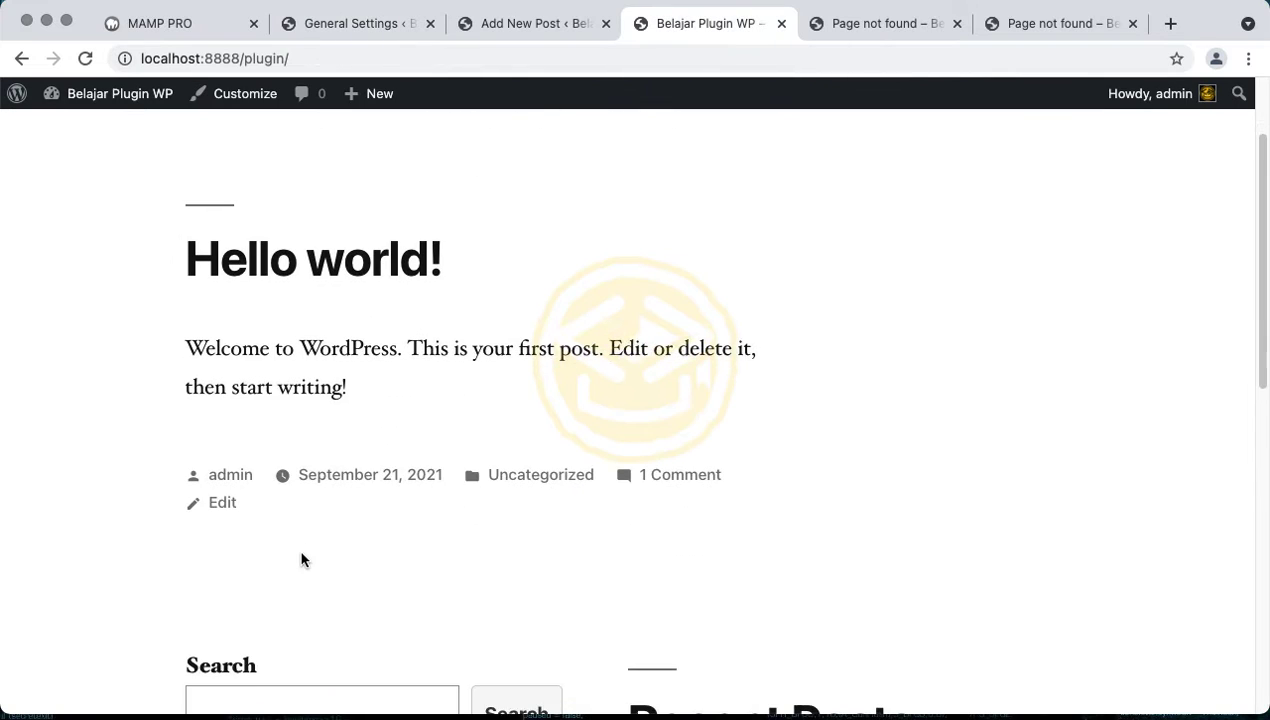
pyautogui.click(375, 28)
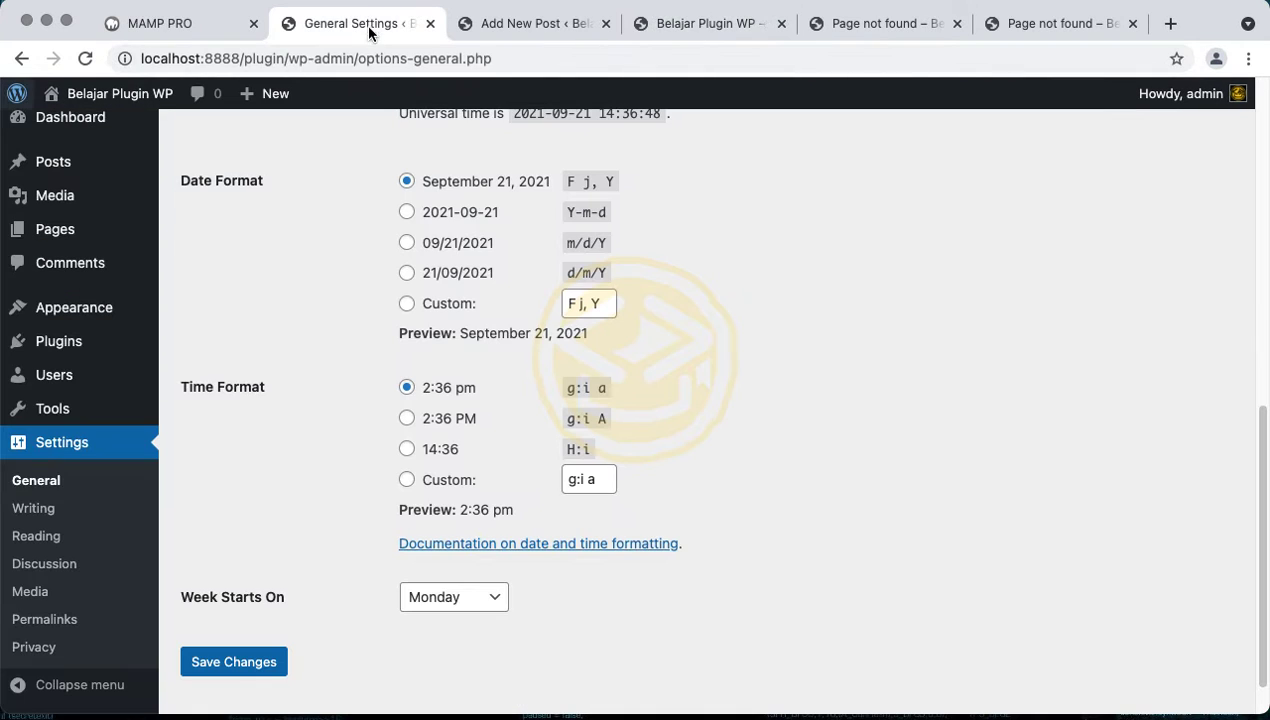
pyautogui.scroll(-1, 376, 549)
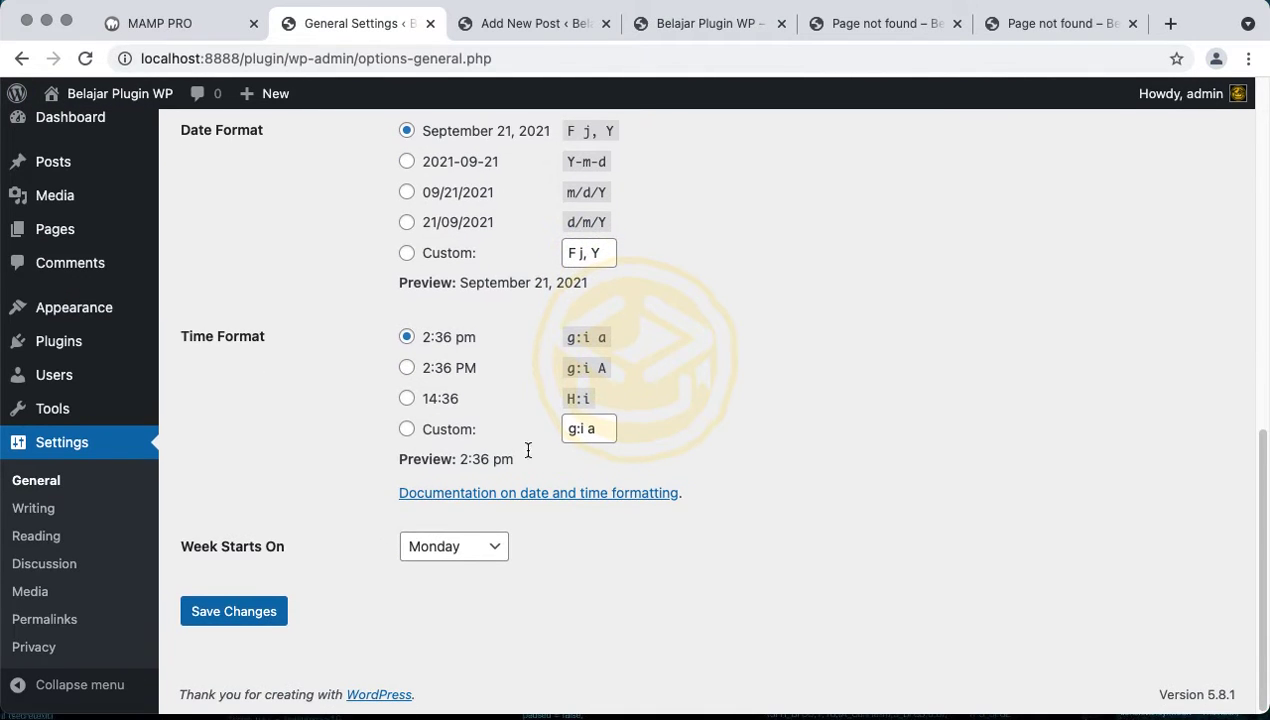
# Examine the weekday choices for the start of the week, keeping Monday selected
pyautogui.click(440, 548)
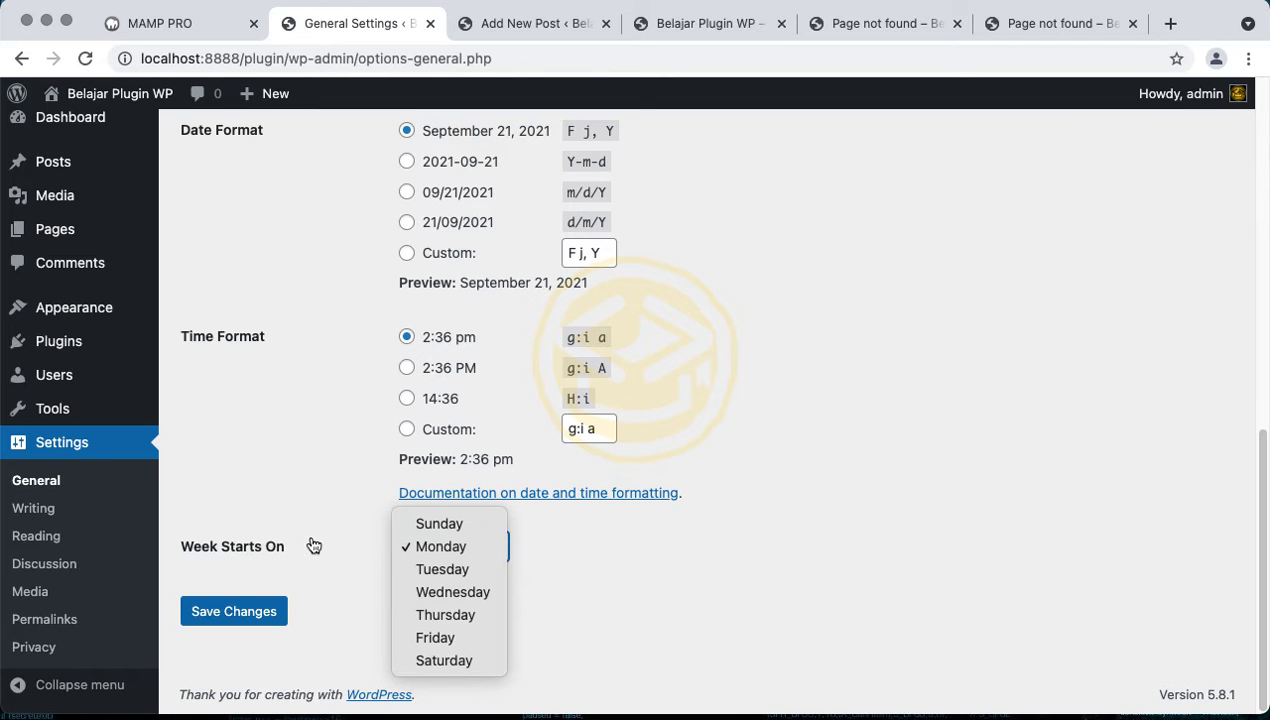
pyautogui.click(306, 482)
pyautogui.scroll(5, 306, 482)
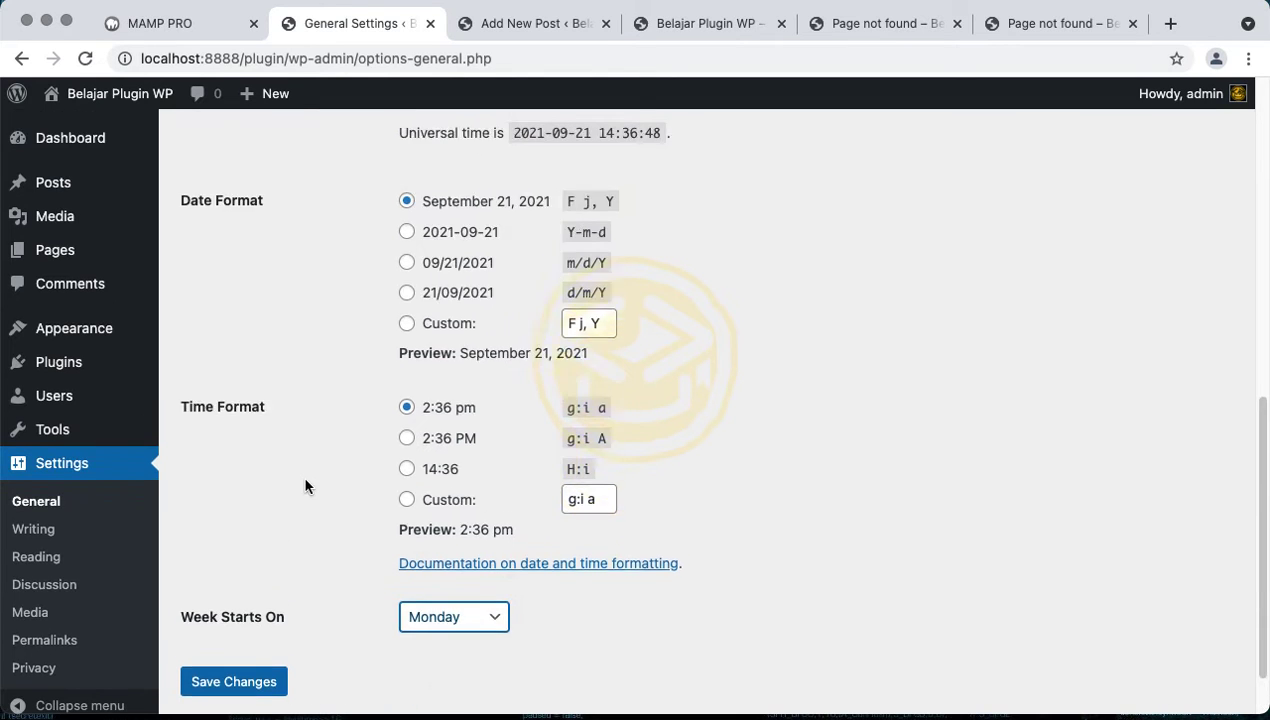
pyautogui.scroll(-5, 306, 482)
pyautogui.click(455, 552)
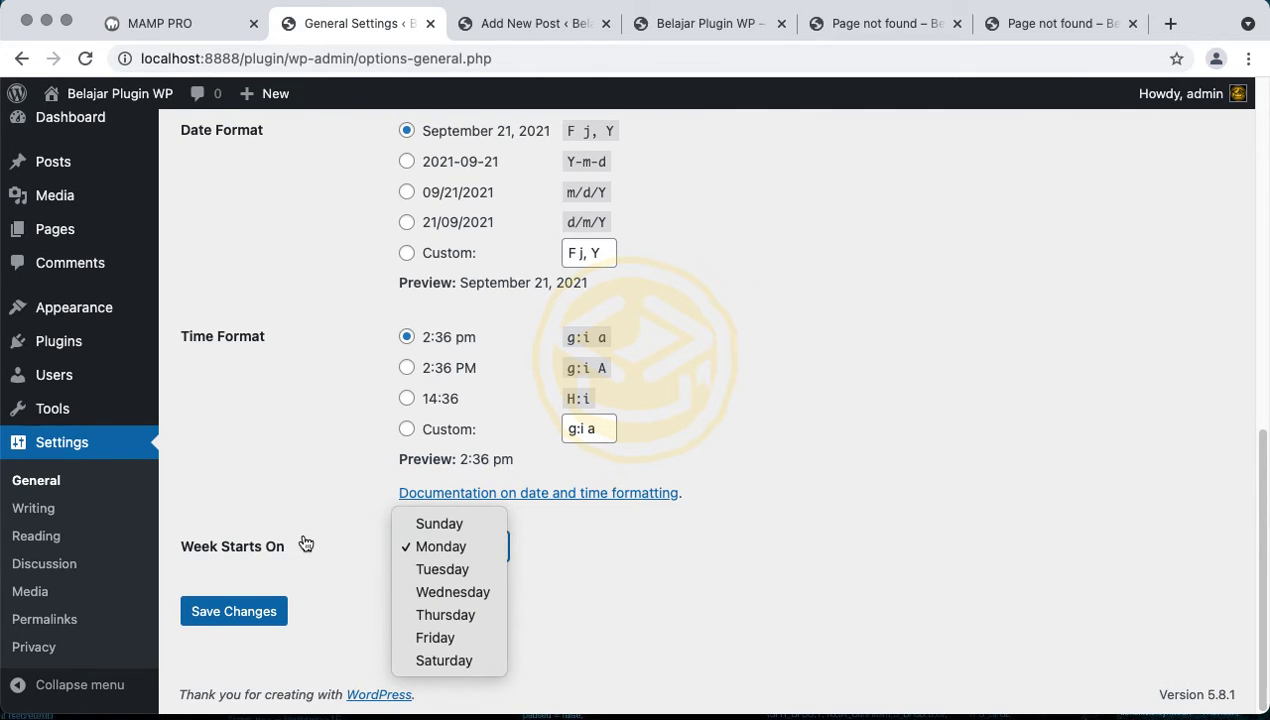
pyautogui.click(416, 552)
pyautogui.scroll(8, 343, 543)
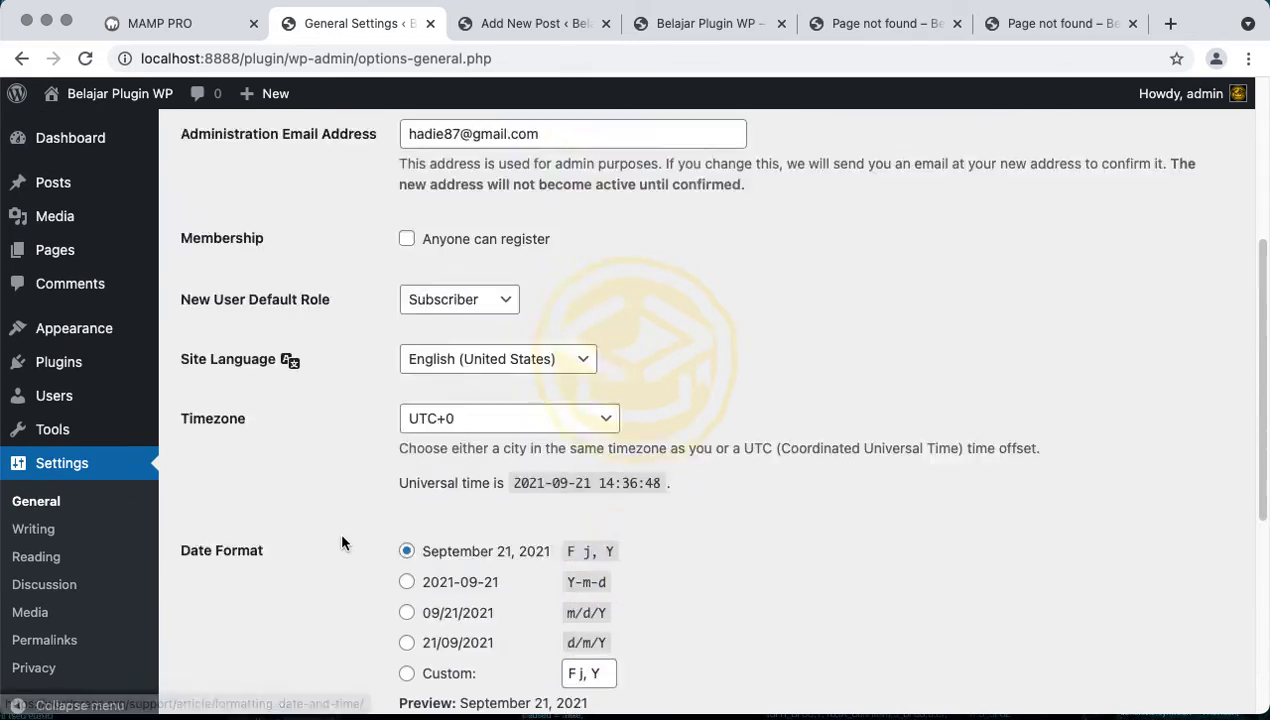
pyautogui.scroll(-8, 343, 537)
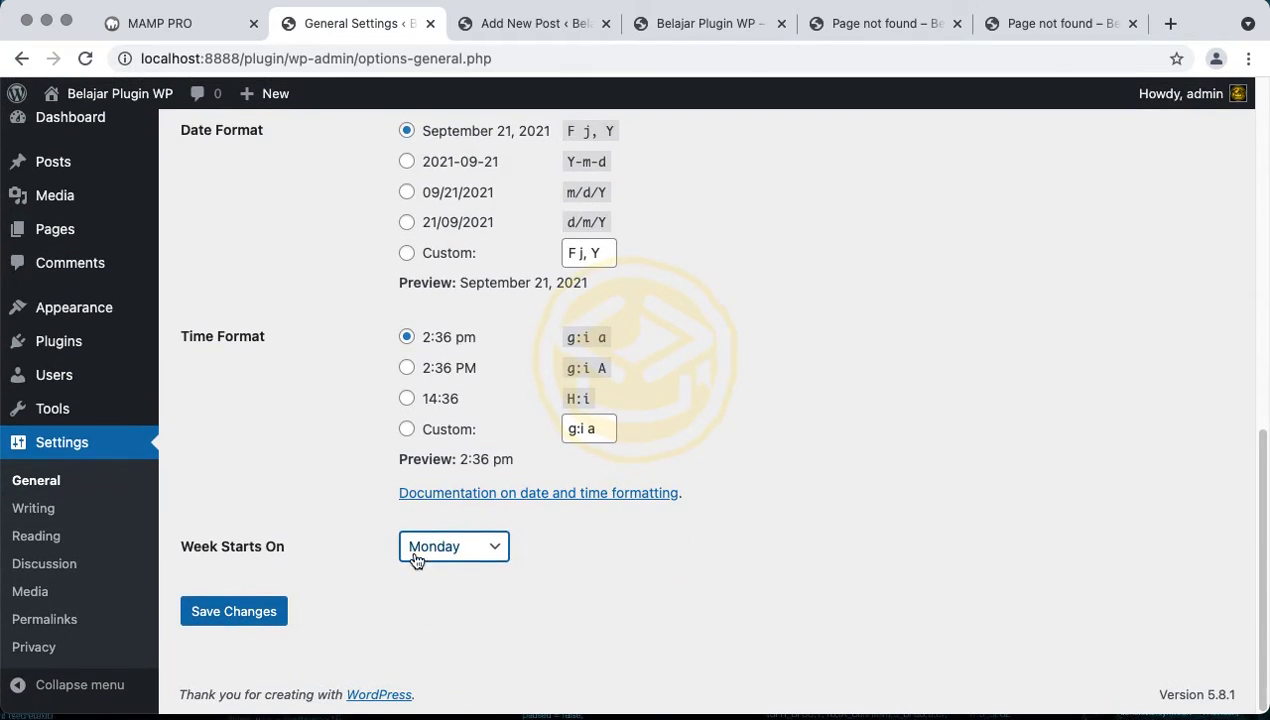
pyautogui.click(411, 558)
pyautogui.click(342, 524)
# Set the site's timezone to the city Jakarta
pyautogui.scroll(15, 343, 505)
pyautogui.scroll(-9, 343, 505)
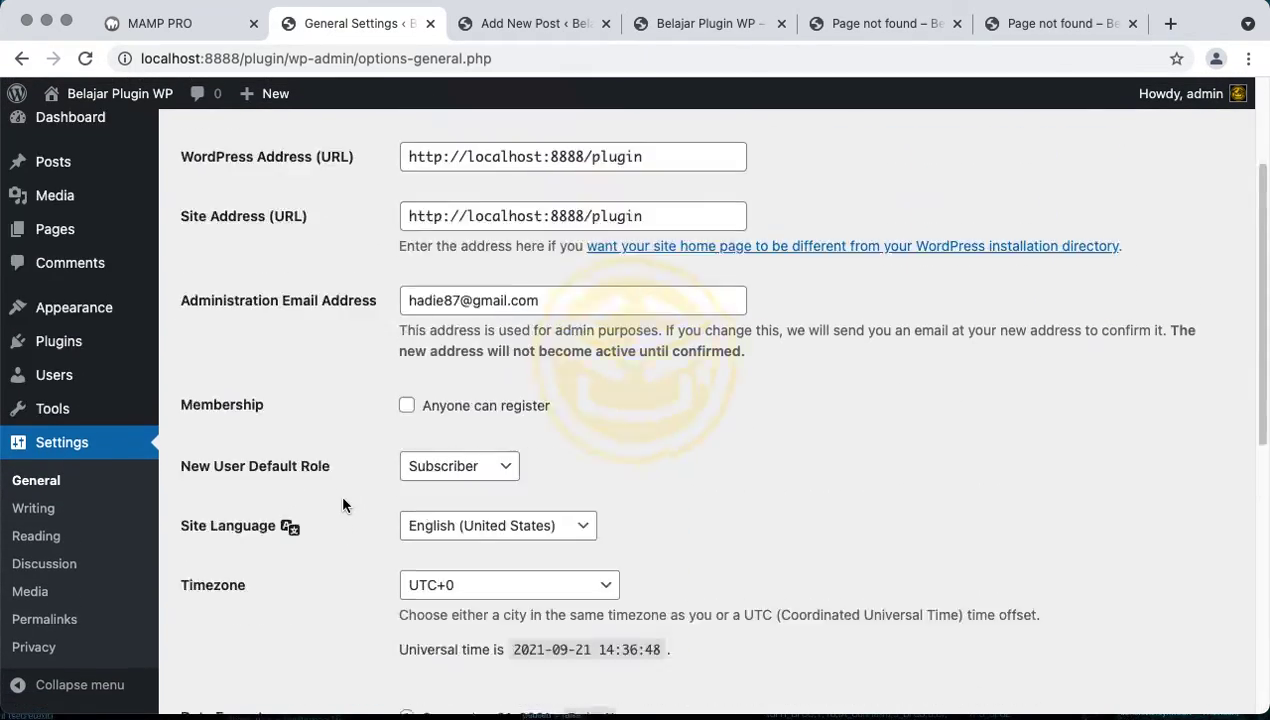
pyautogui.click(528, 266)
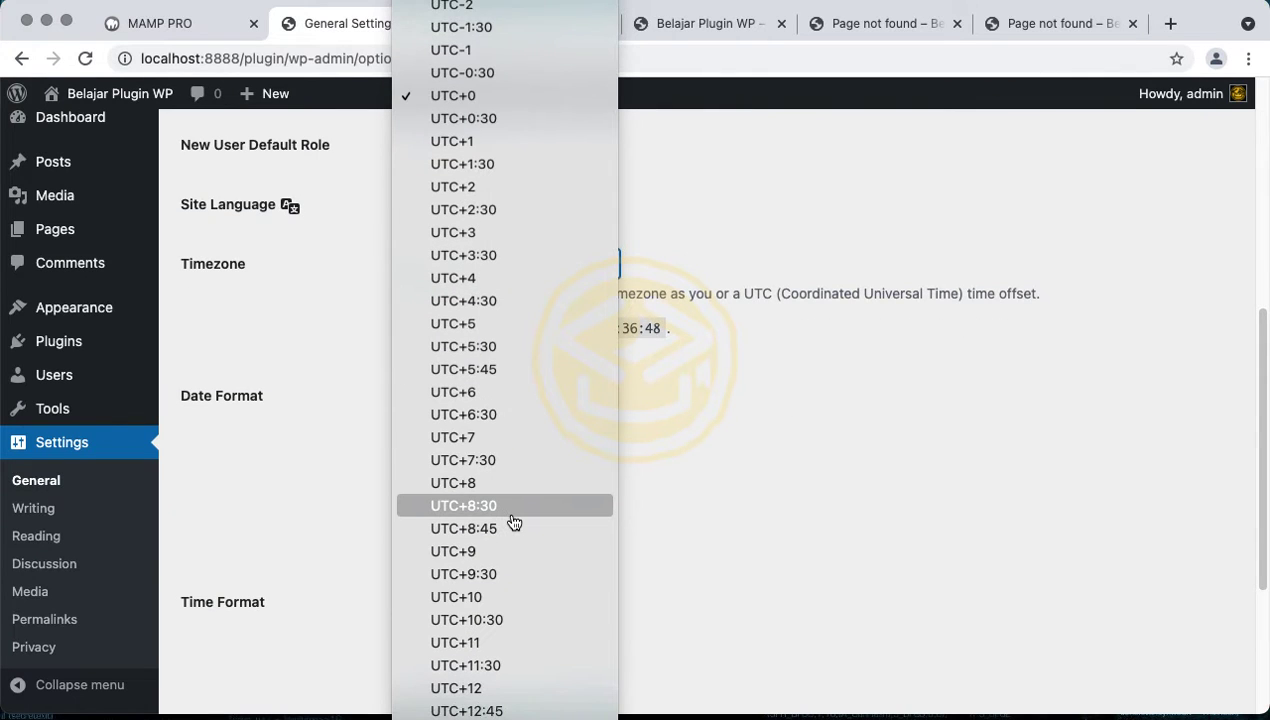
pyautogui.scroll(20, 513, 522)
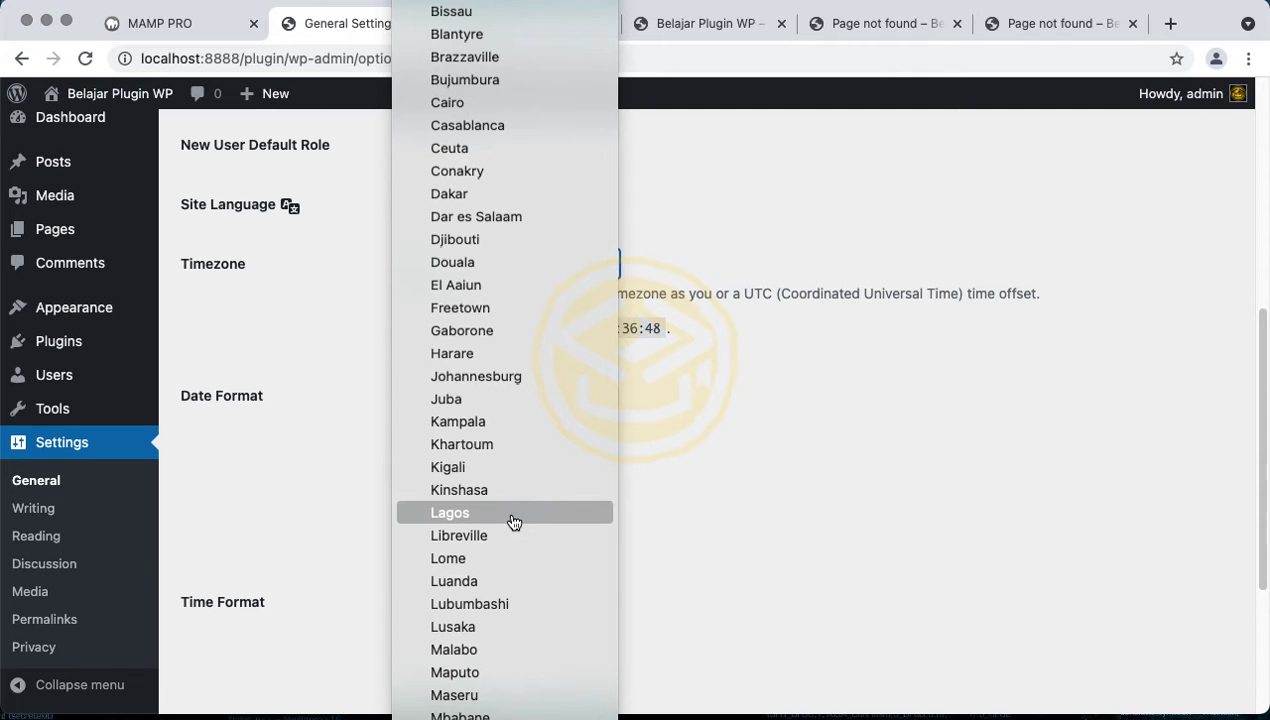
pyautogui.scroll(-15, 513, 522)
pyautogui.scroll(-1, 513, 522)
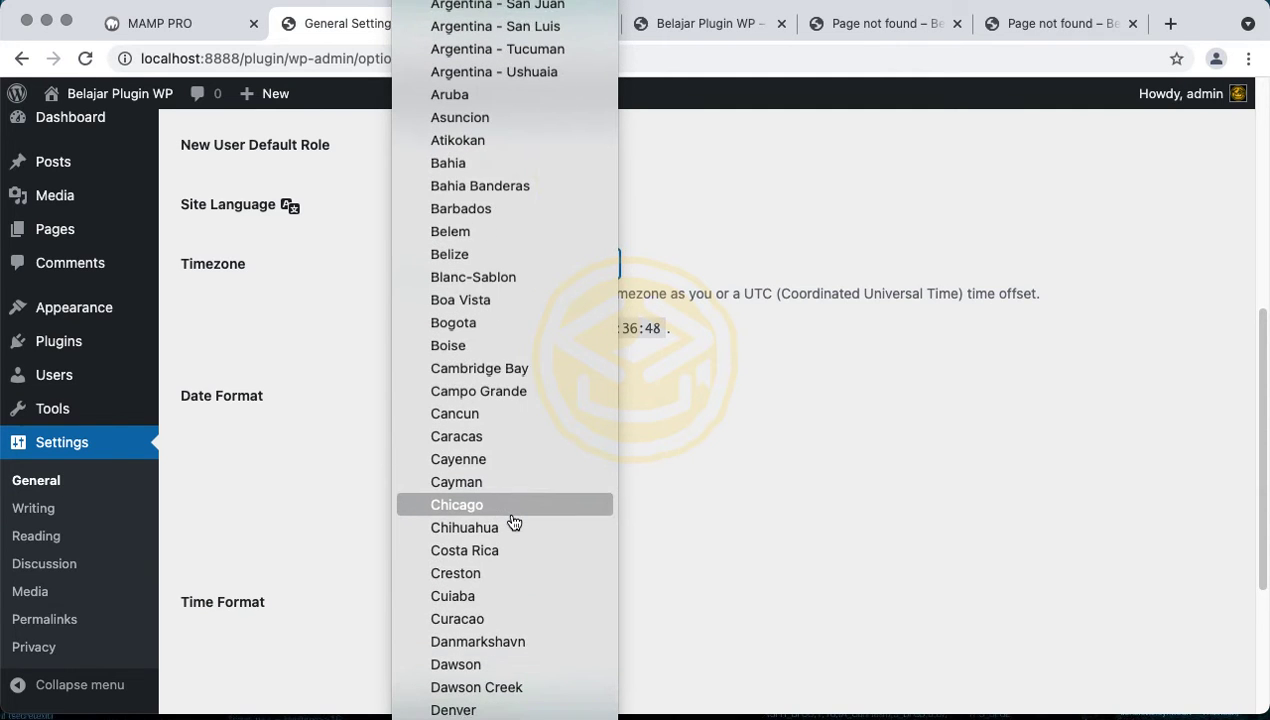
pyautogui.scroll(3, 513, 522)
pyautogui.scroll(-12, 513, 522)
pyautogui.scroll(-12, 513, 522)
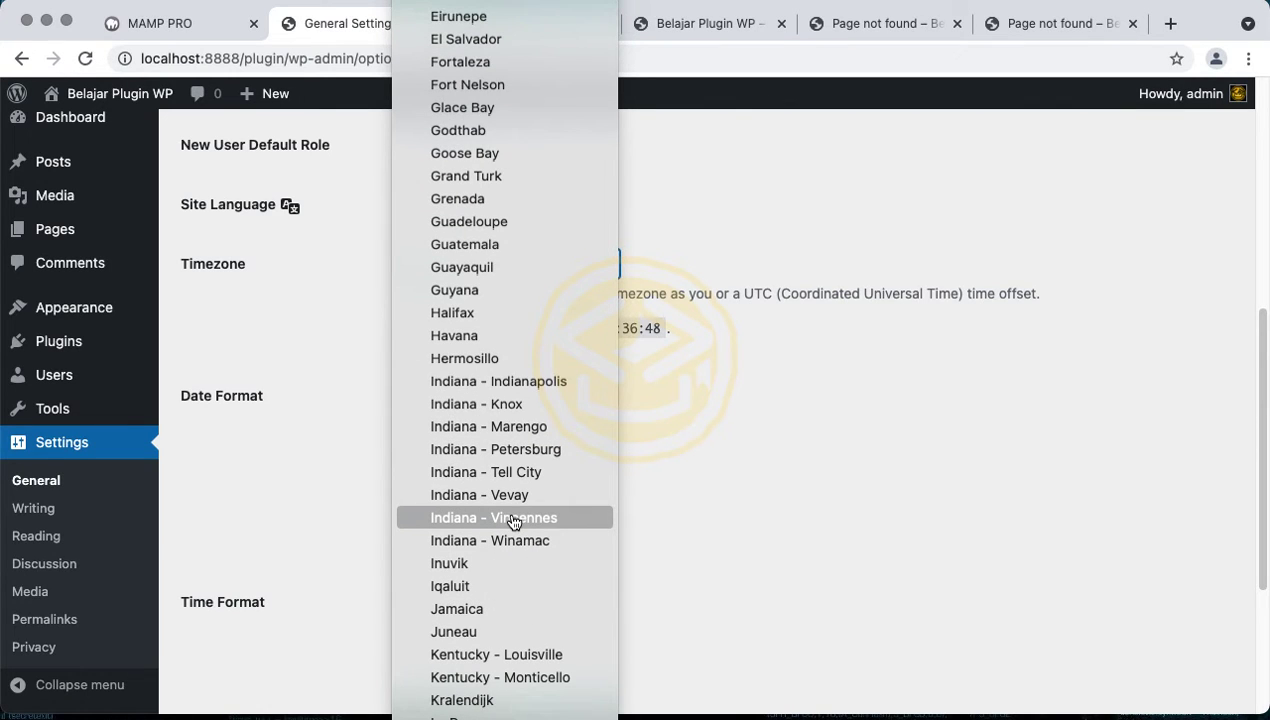
pyautogui.scroll(-20, 513, 522)
pyautogui.scroll(-4, 513, 522)
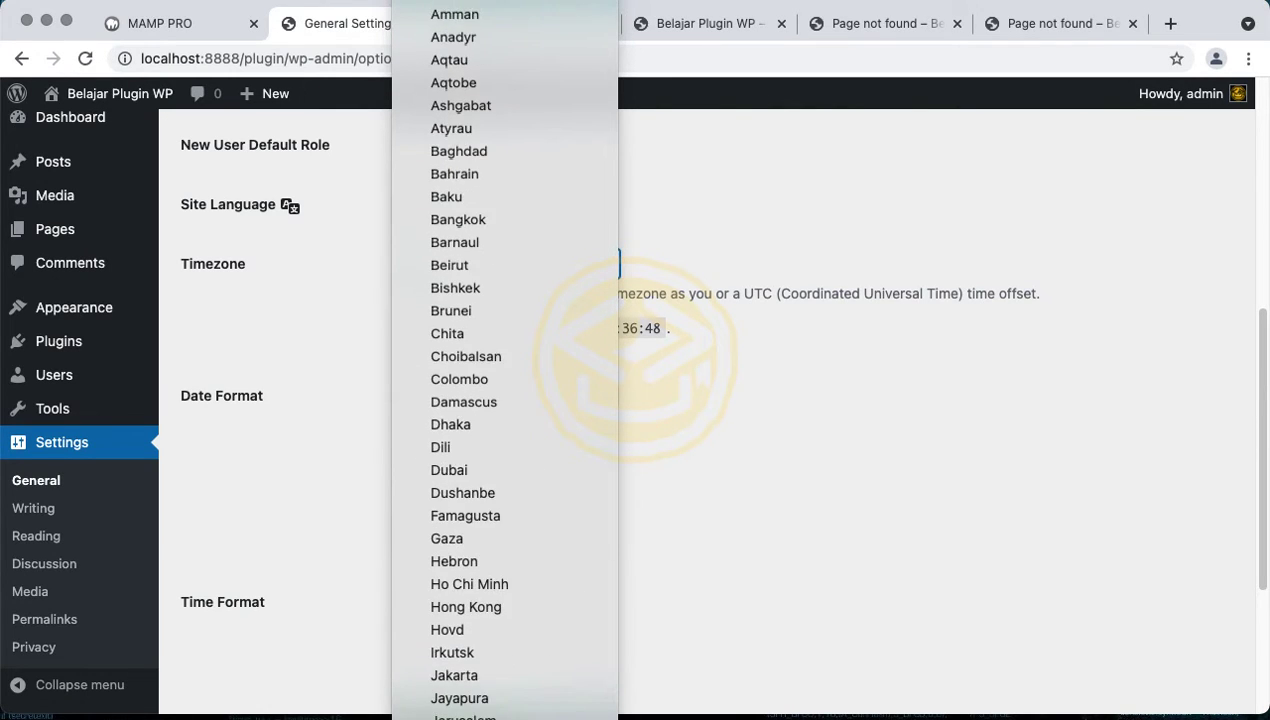
pyautogui.click(482, 675)
pyautogui.scroll(-5, 393, 530)
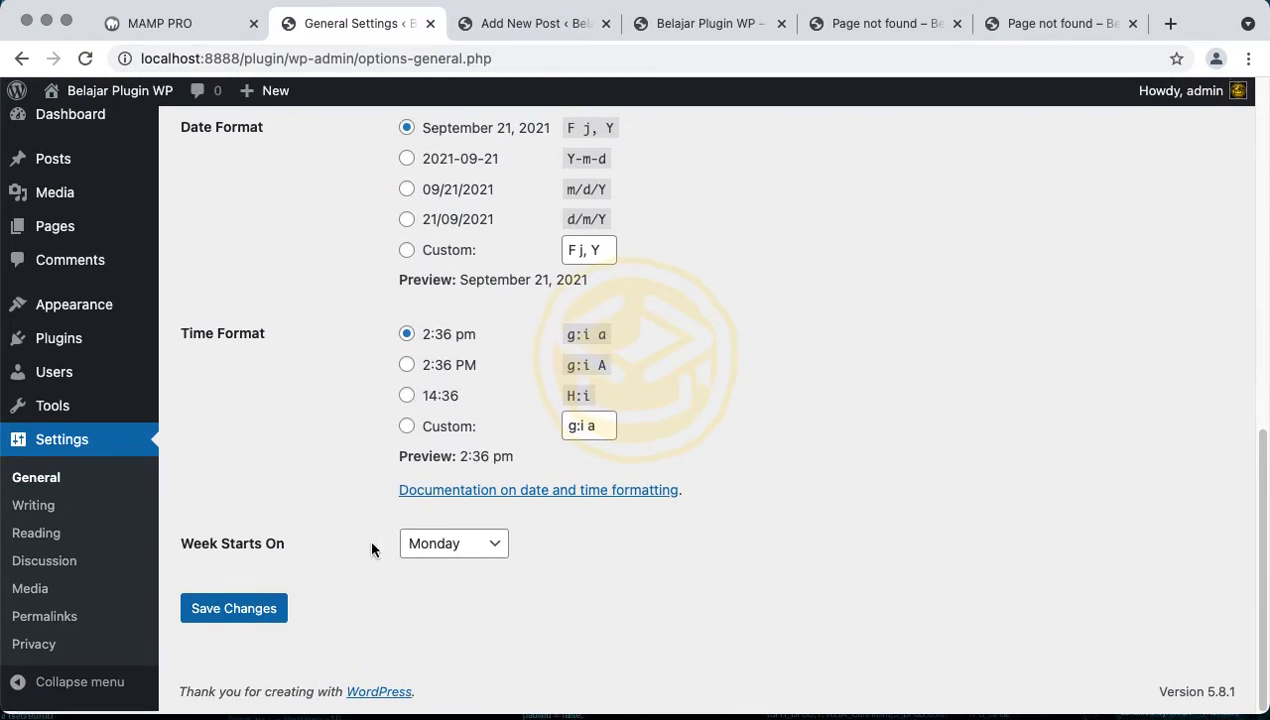
# Save the General Settings with the Jakarta timezone and check the post date on the site's front page
pyautogui.click(256, 613)
pyautogui.scroll(11, 418, 398)
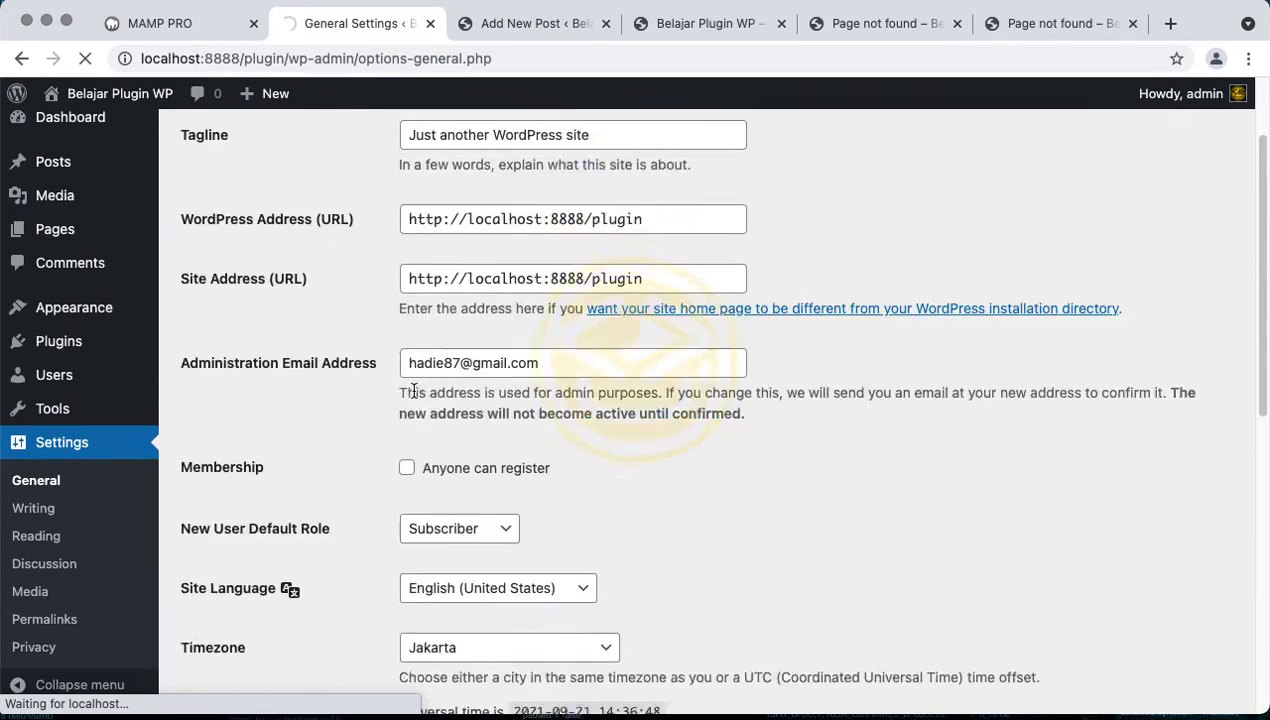
pyautogui.scroll(-8, 420, 400)
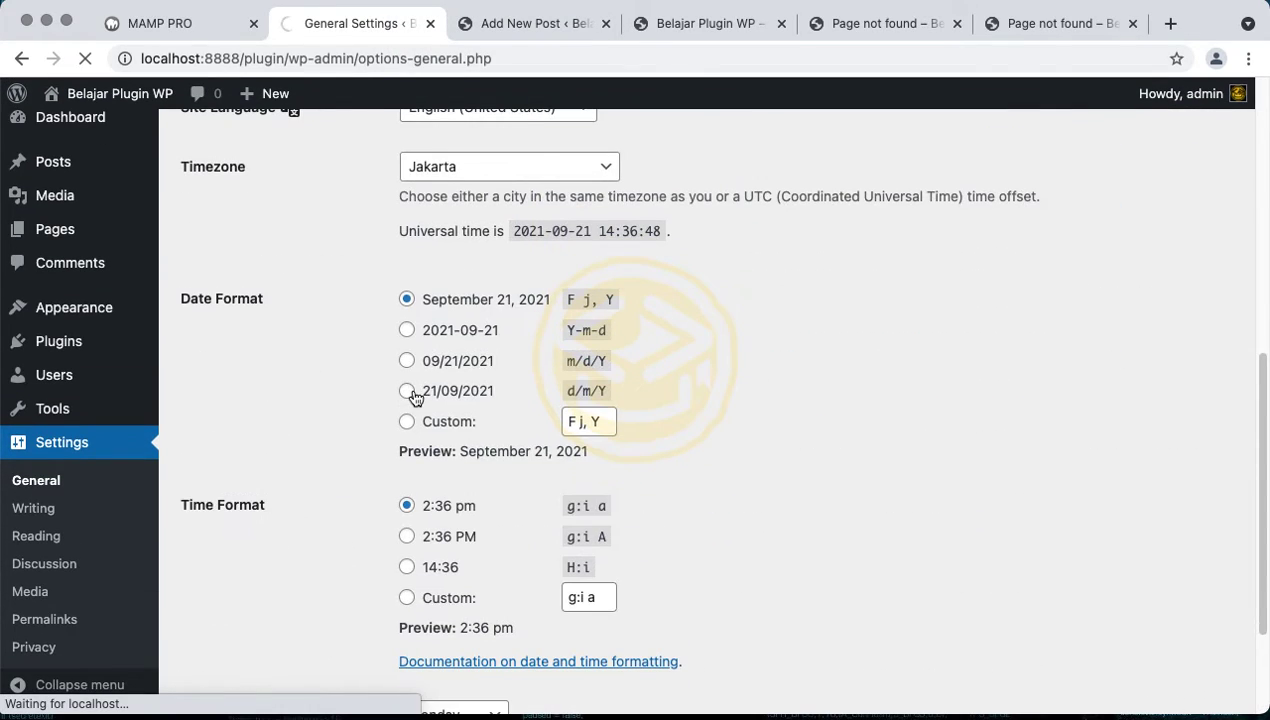
pyautogui.click(703, 25)
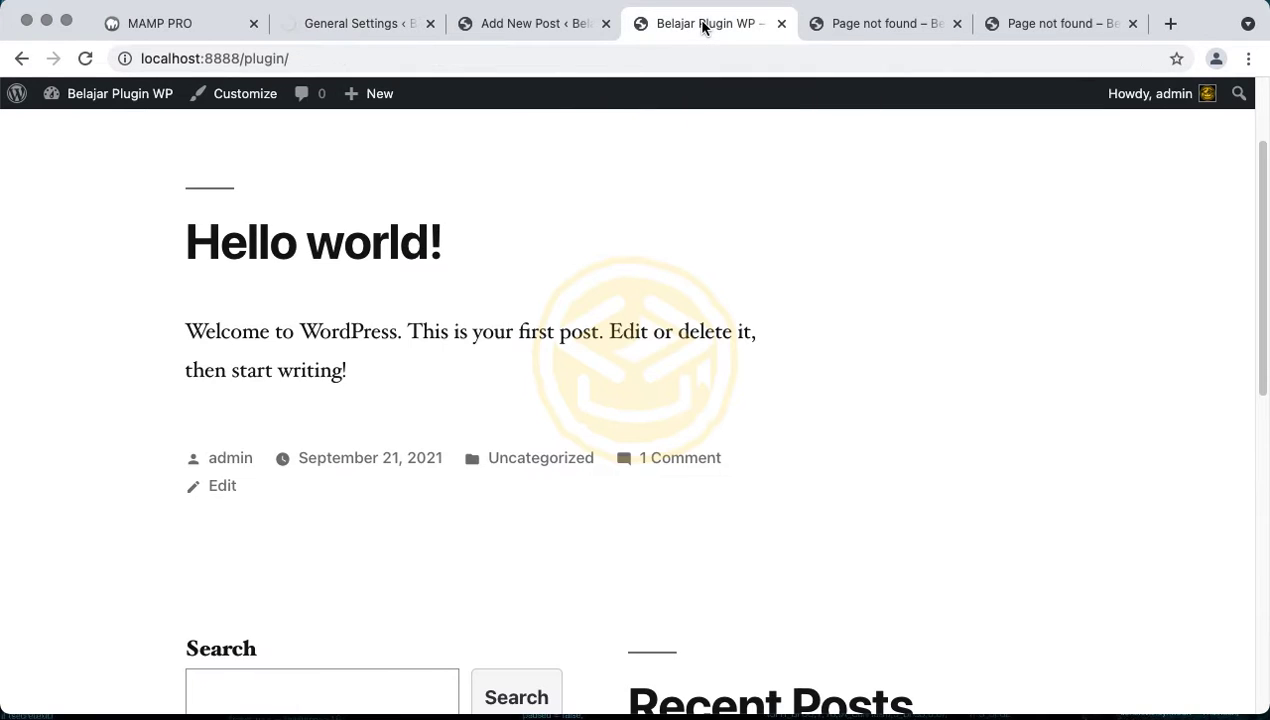
pyautogui.click(377, 23)
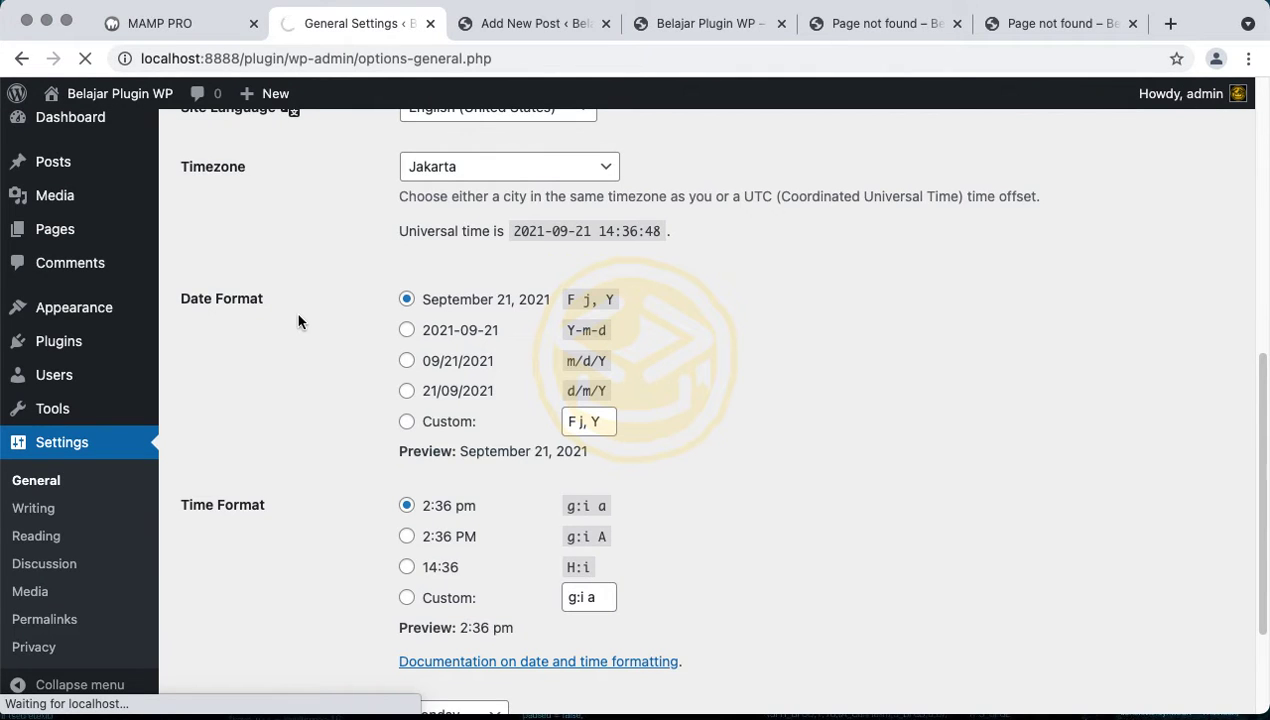
pyautogui.scroll(-3, 298, 320)
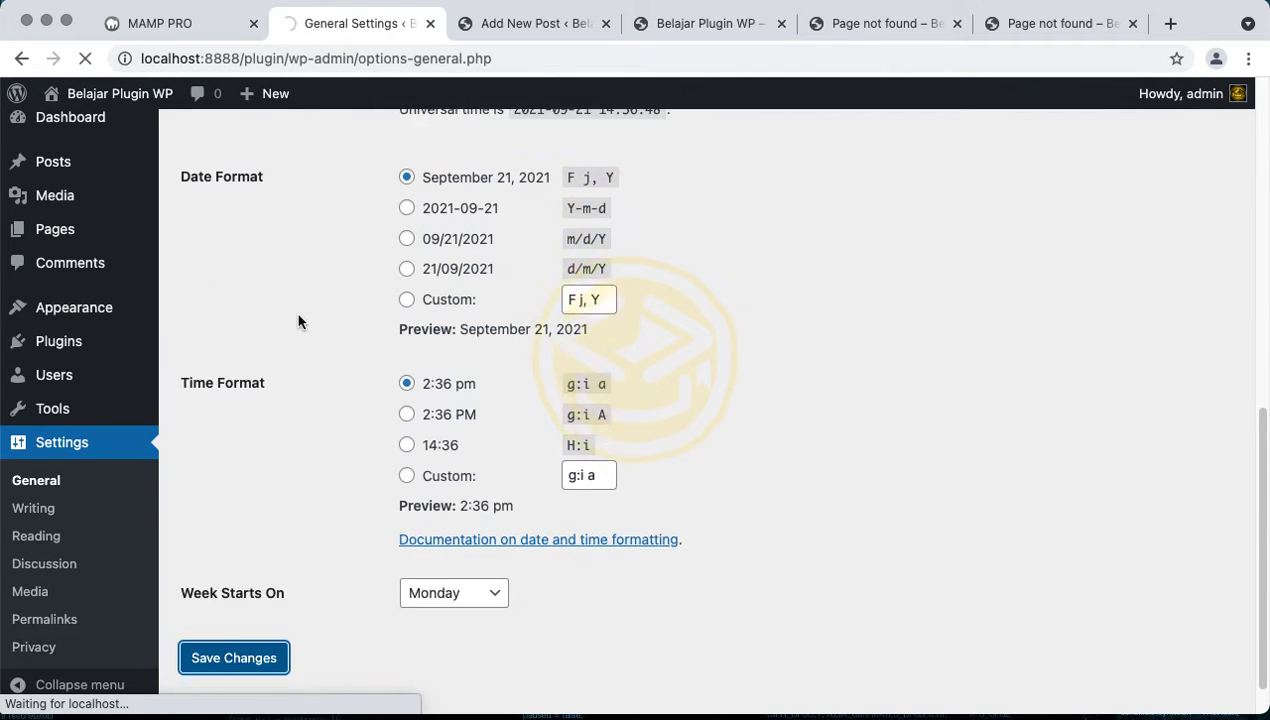
# Review the Writing Settings, including default post category and format, post via email and update services
pyautogui.click(54, 522)
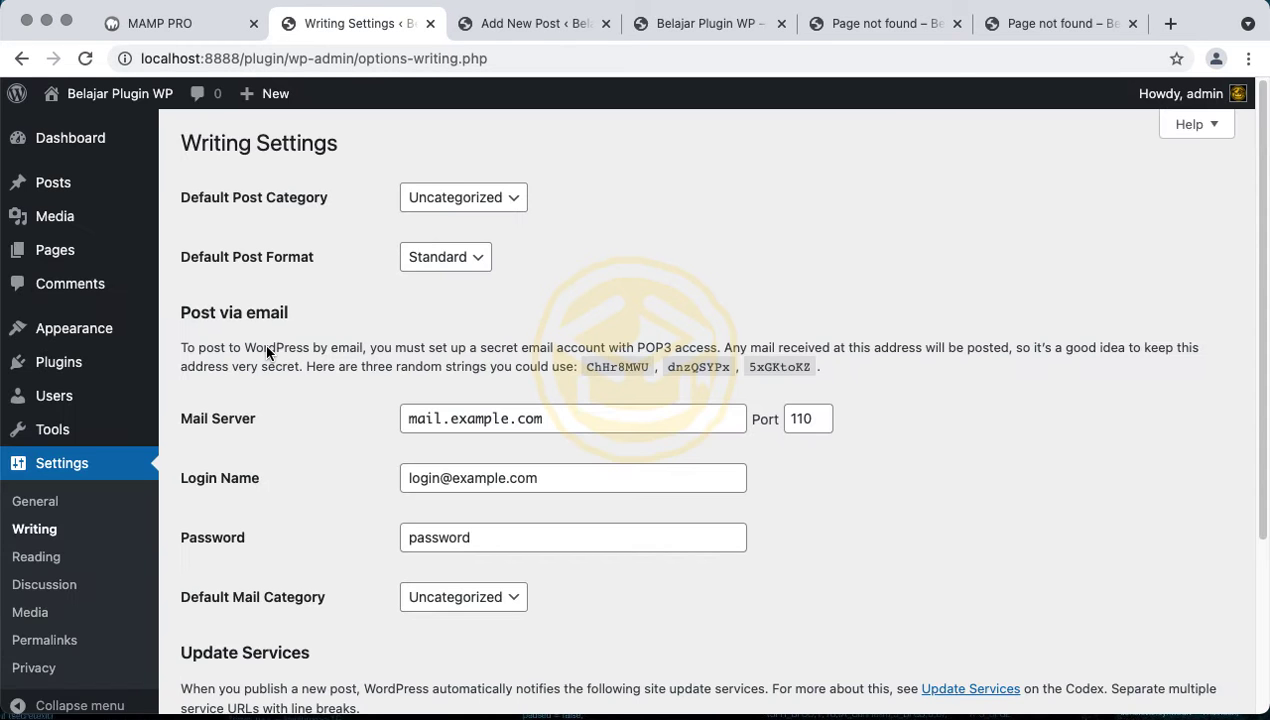
pyautogui.scroll(-1, 267, 346)
pyautogui.scroll(-5, 290, 330)
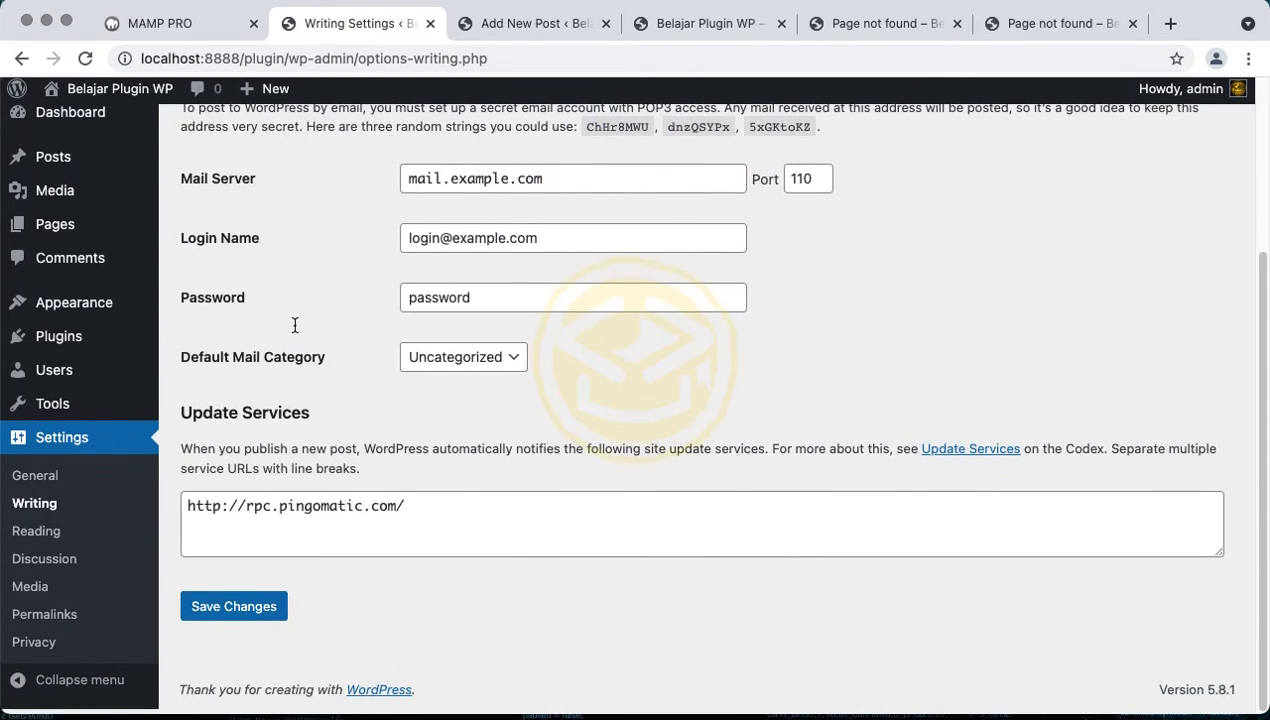
pyautogui.scroll(2, 285, 345)
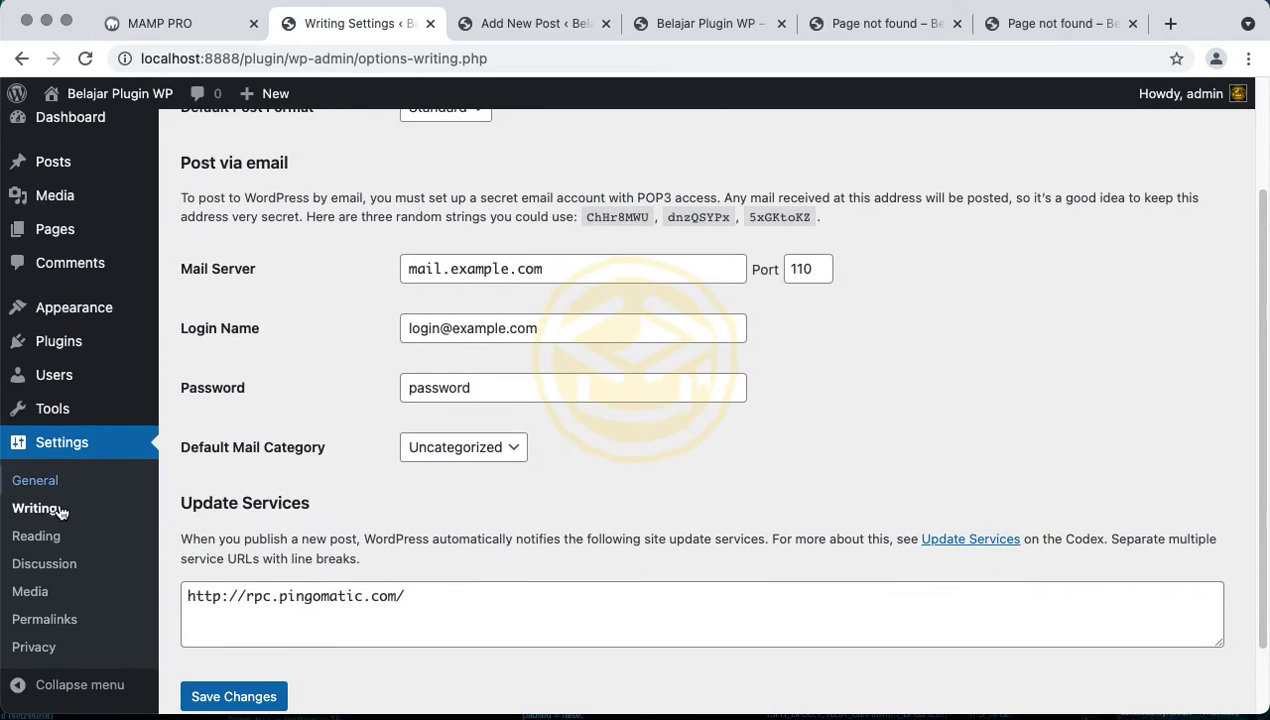
# Review the homepage display option in the Reading Settings and compare it with the site's front page
pyautogui.click(38, 537)
pyautogui.scroll(3, 370, 492)
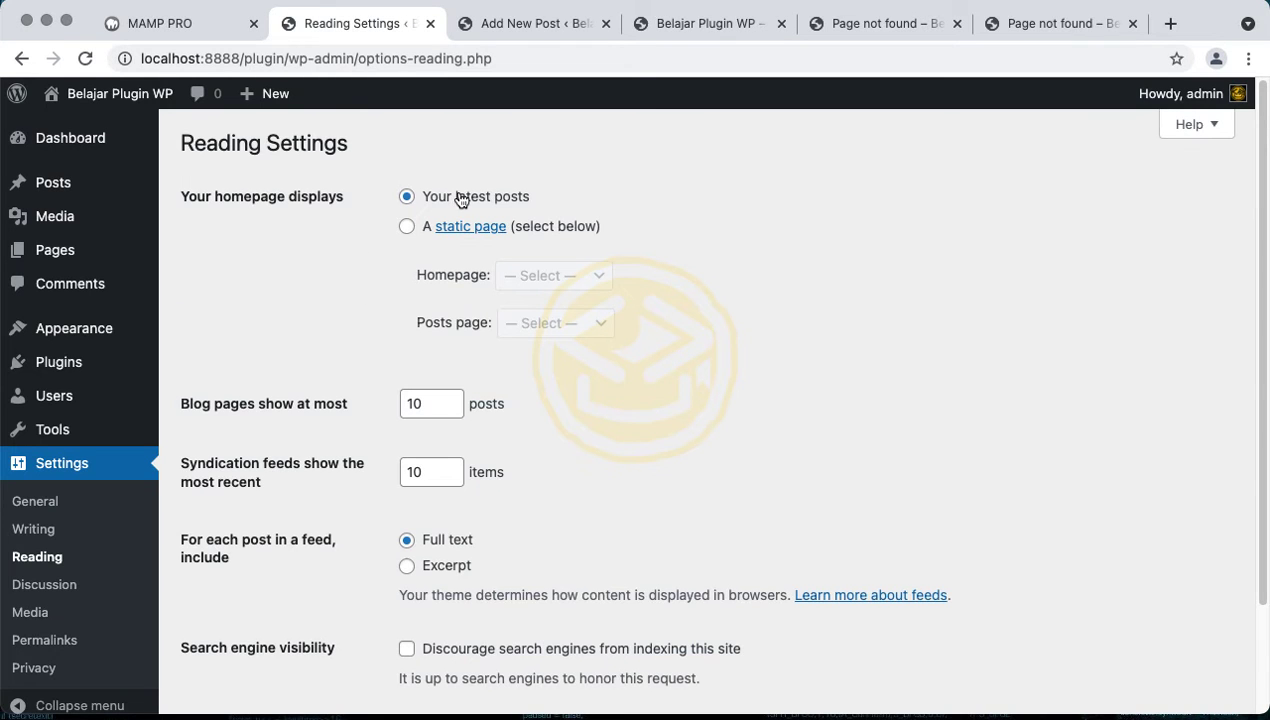
pyautogui.click(715, 28)
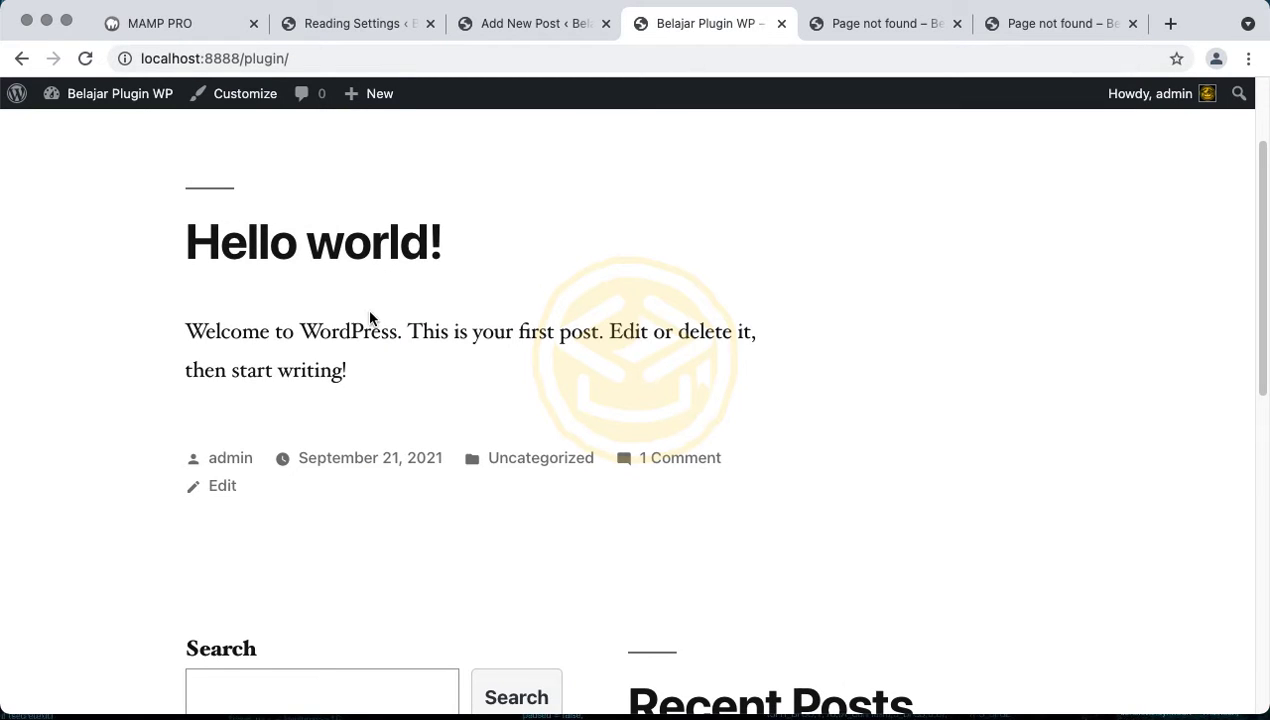
pyautogui.scroll(-5, 377, 338)
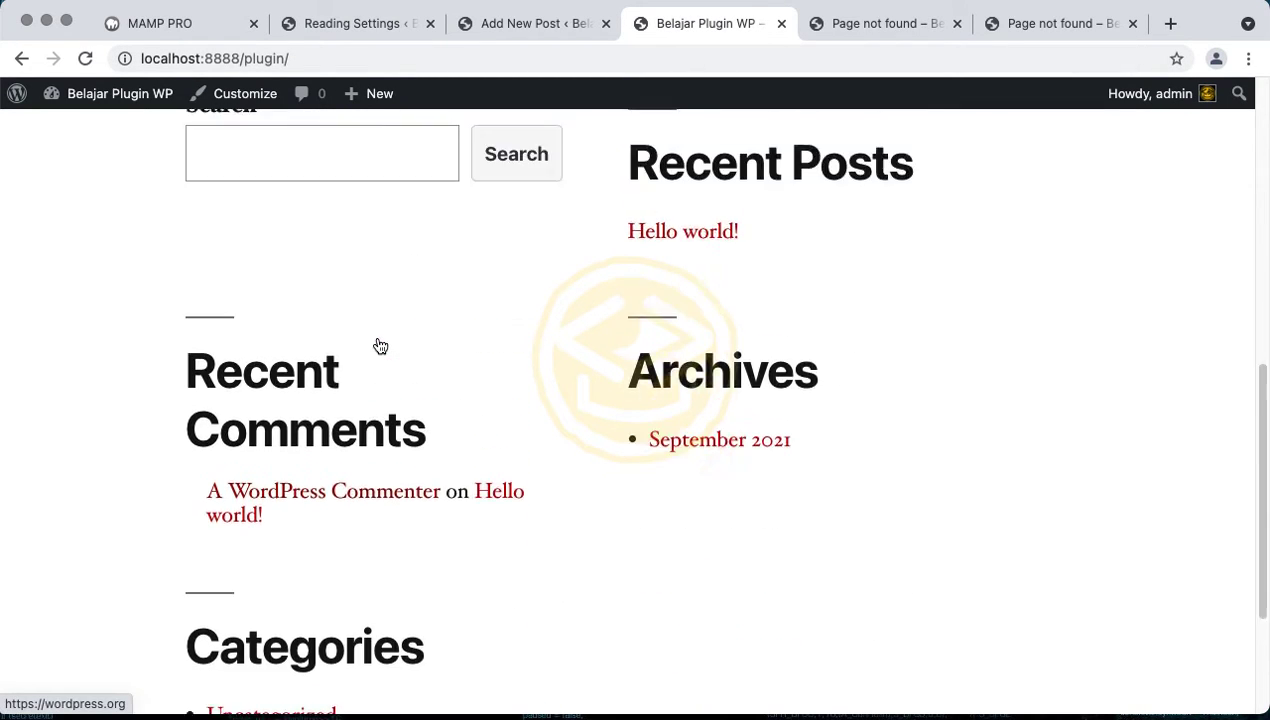
pyautogui.scroll(5, 377, 346)
pyautogui.scroll(4, 360, 250)
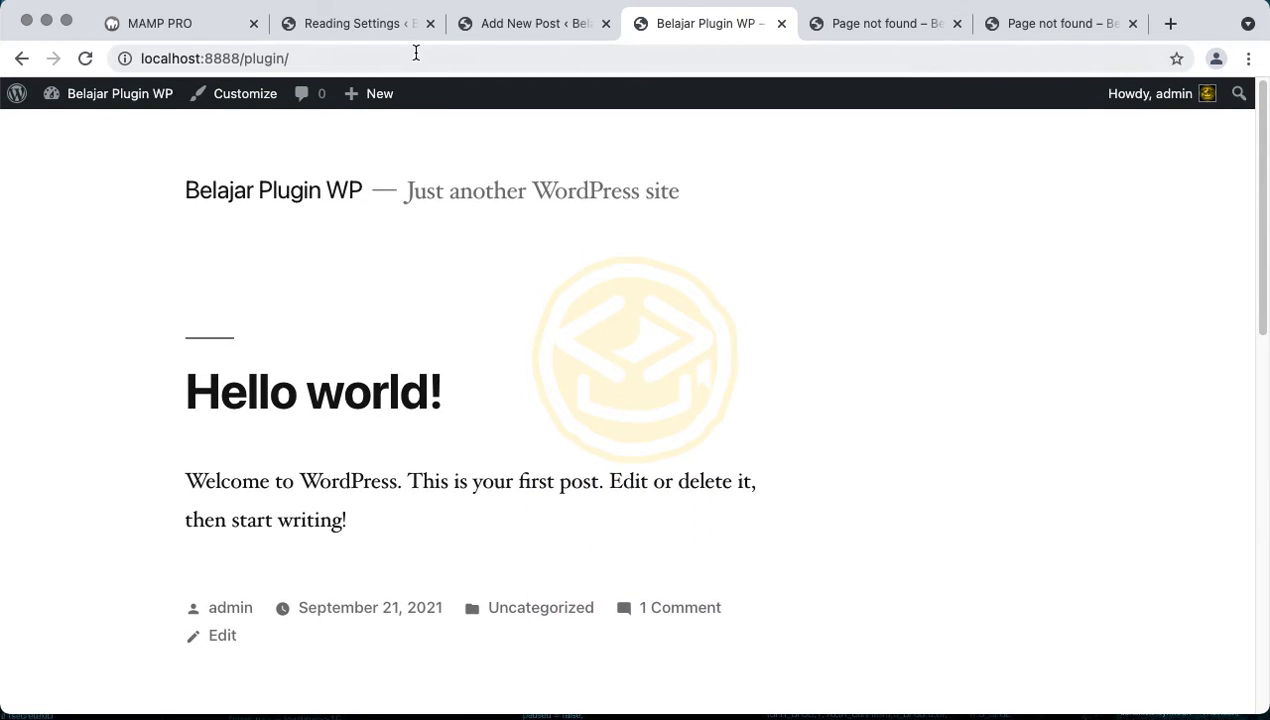
# Set the homepage to display the static page Sample Page and save the reading settings
pyautogui.click(394, 26)
pyautogui.click(406, 226)
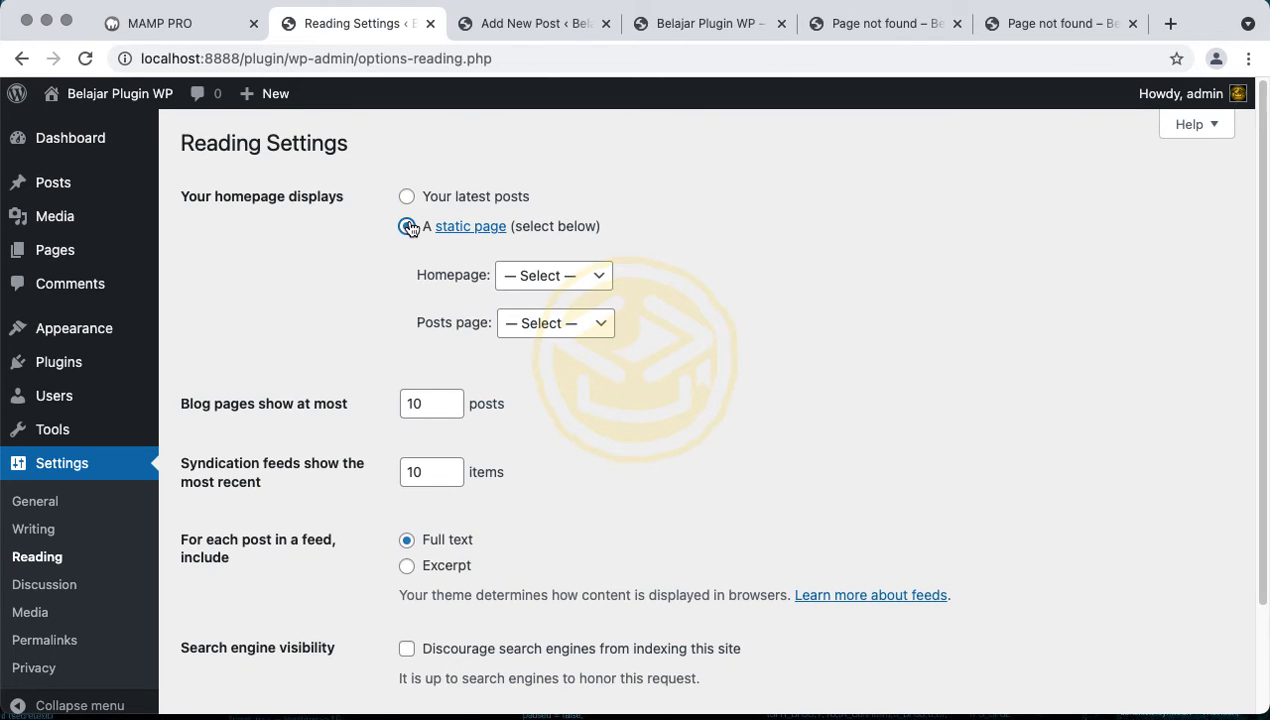
pyautogui.click(560, 281)
pyautogui.click(554, 299)
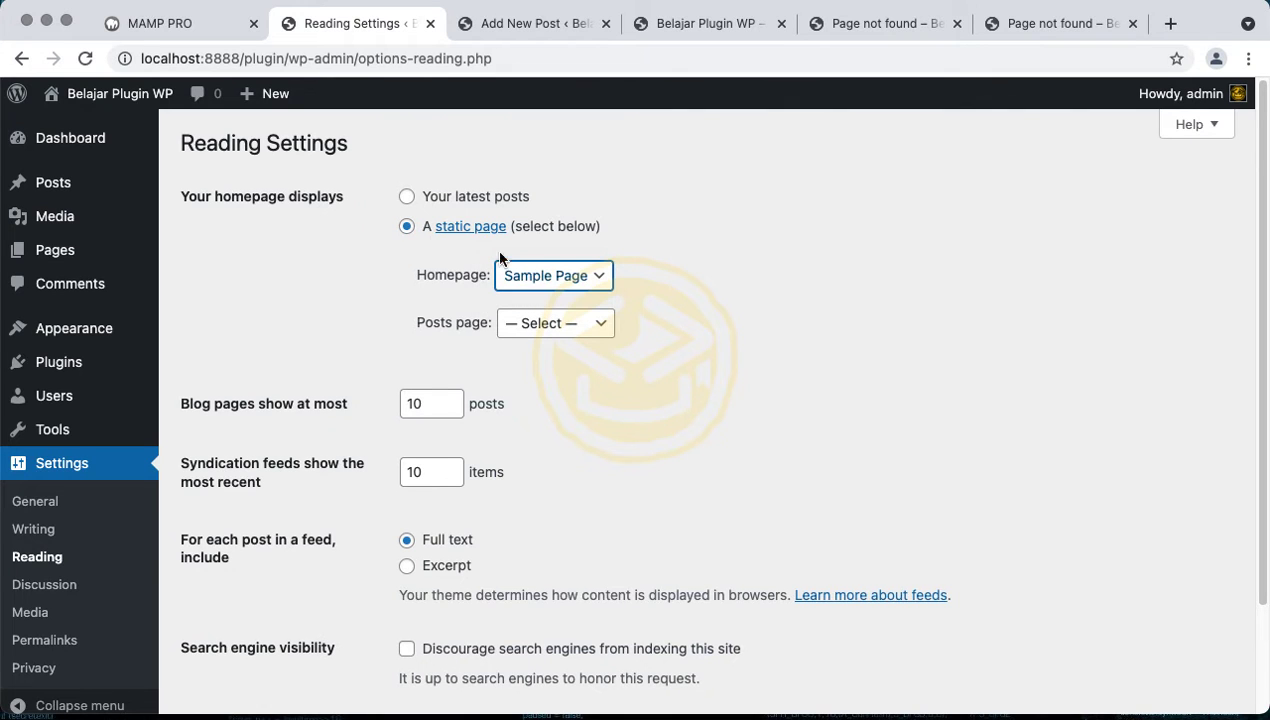
pyautogui.scroll(-3, 300, 560)
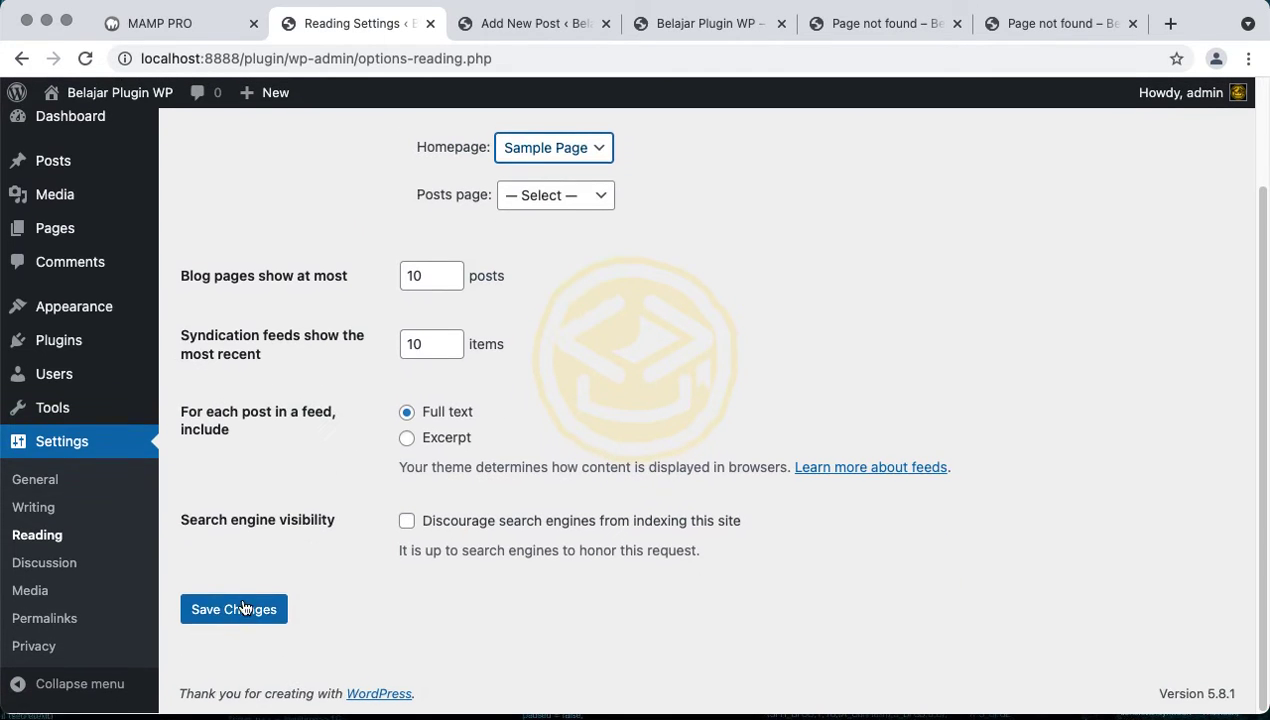
pyautogui.click(250, 597)
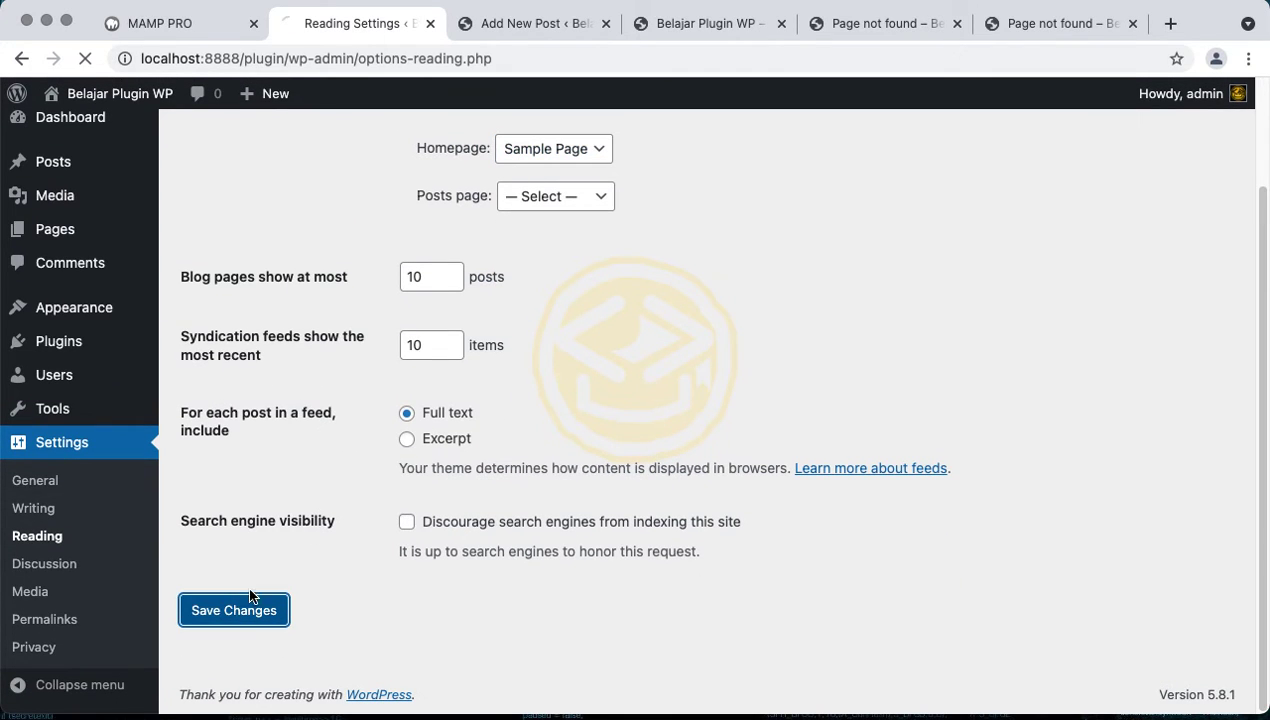
# Reload the site's front page from its title and look through the page shown as the homepage
pyautogui.click(708, 28)
pyautogui.click(295, 192)
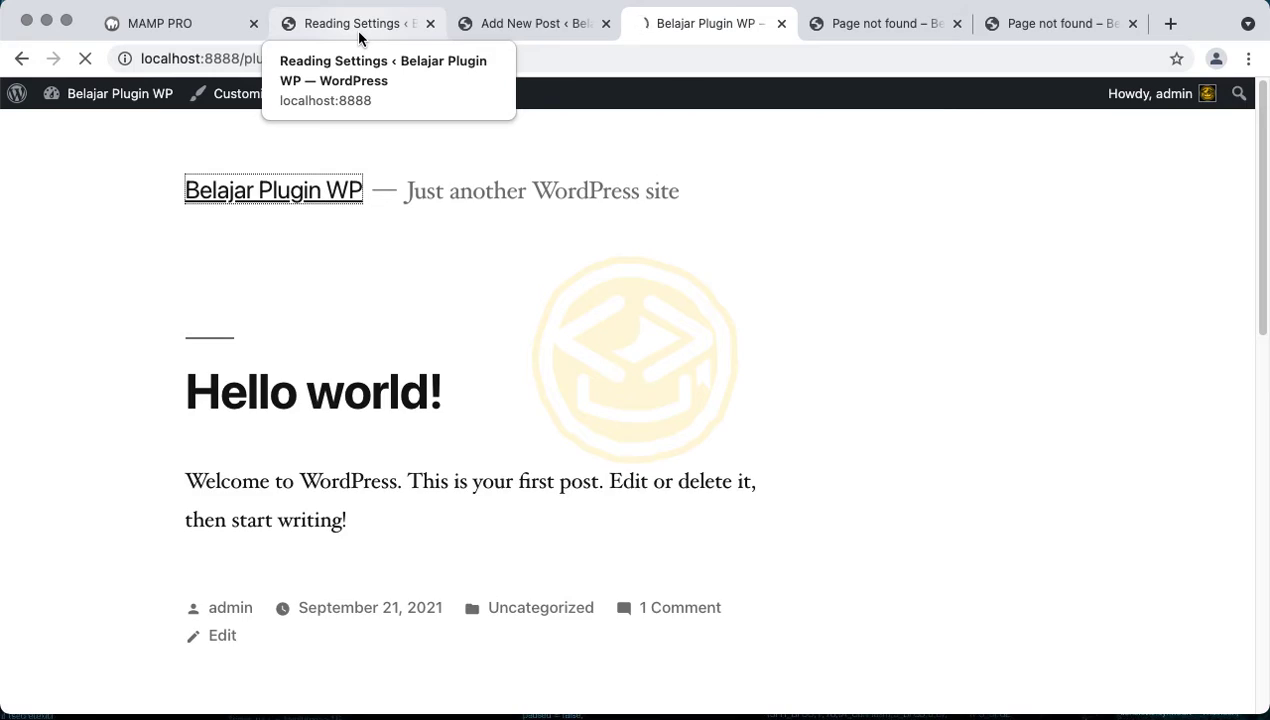
pyautogui.scroll(-20, 471, 352)
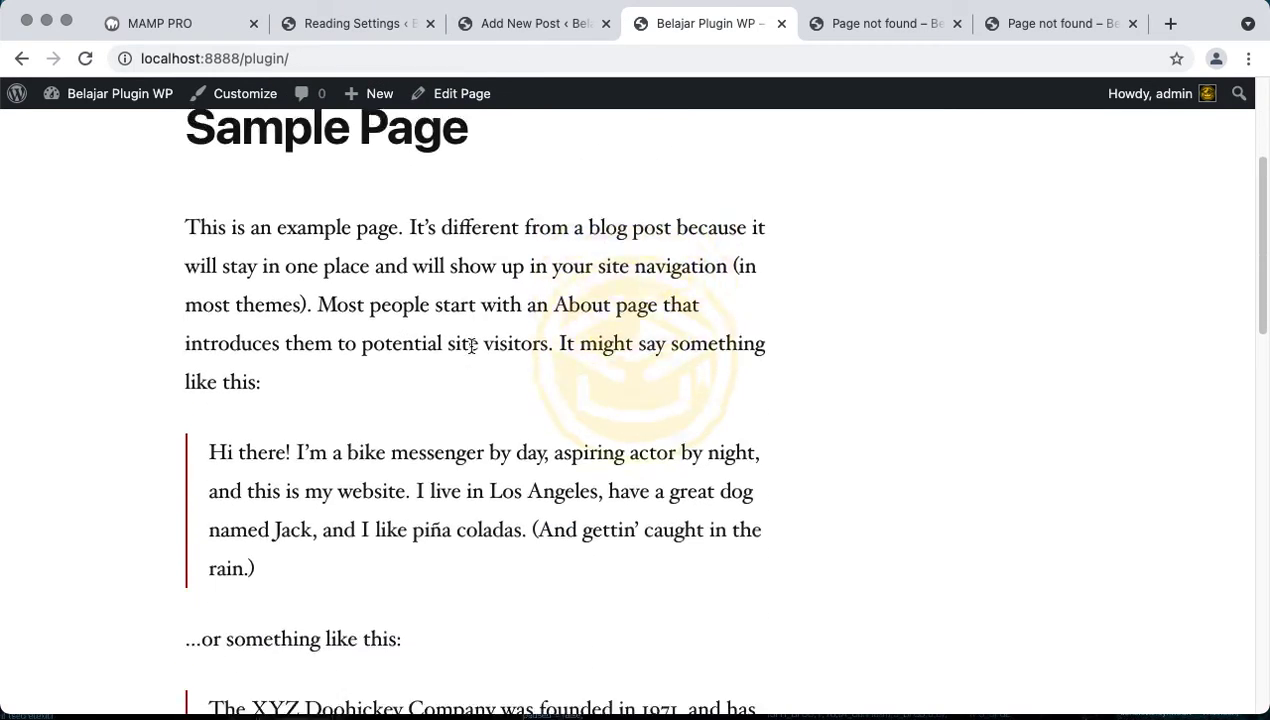
pyautogui.scroll(15, 471, 352)
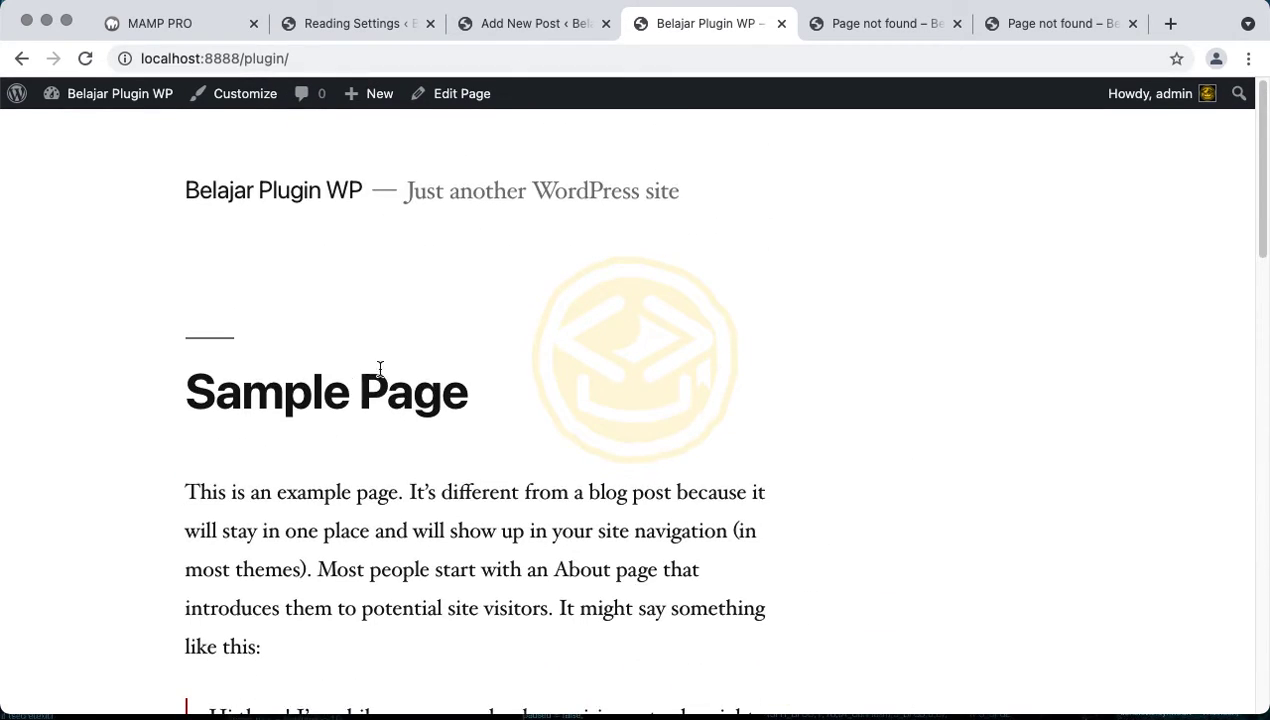
pyautogui.tripleClick(378, 368)
pyautogui.scroll(-20, 380, 370)
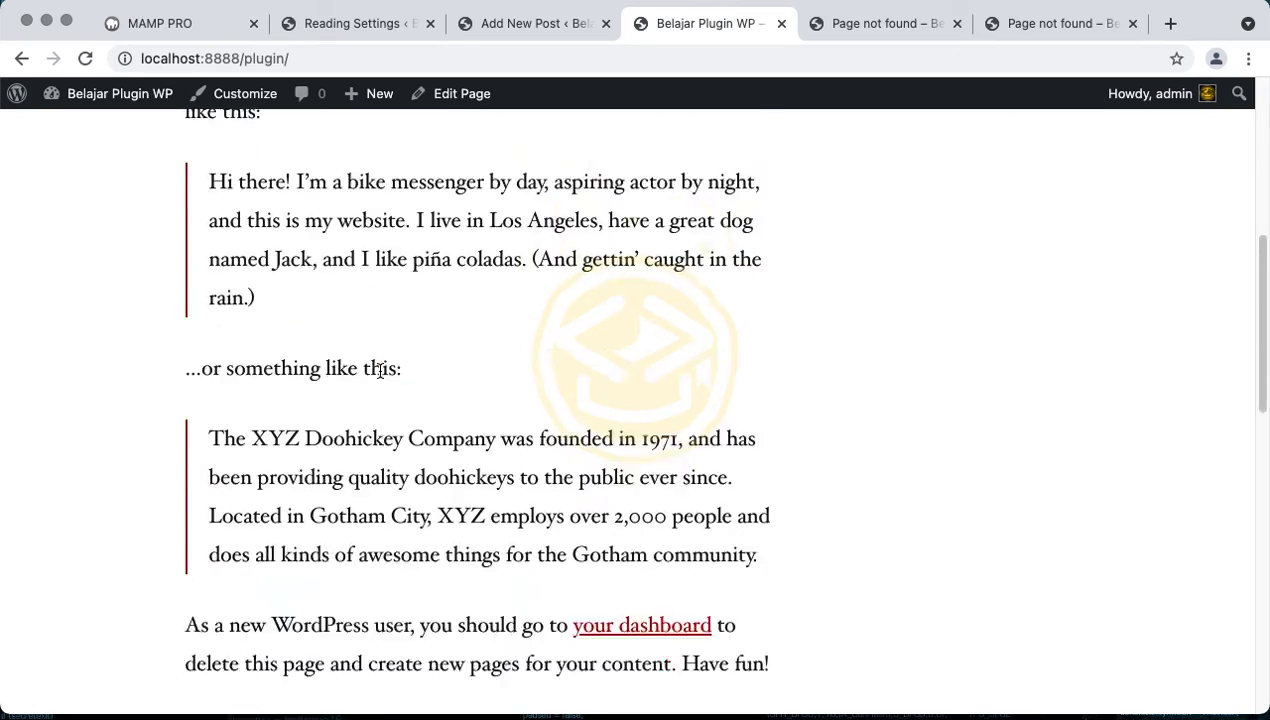
pyautogui.scroll(-2, 380, 371)
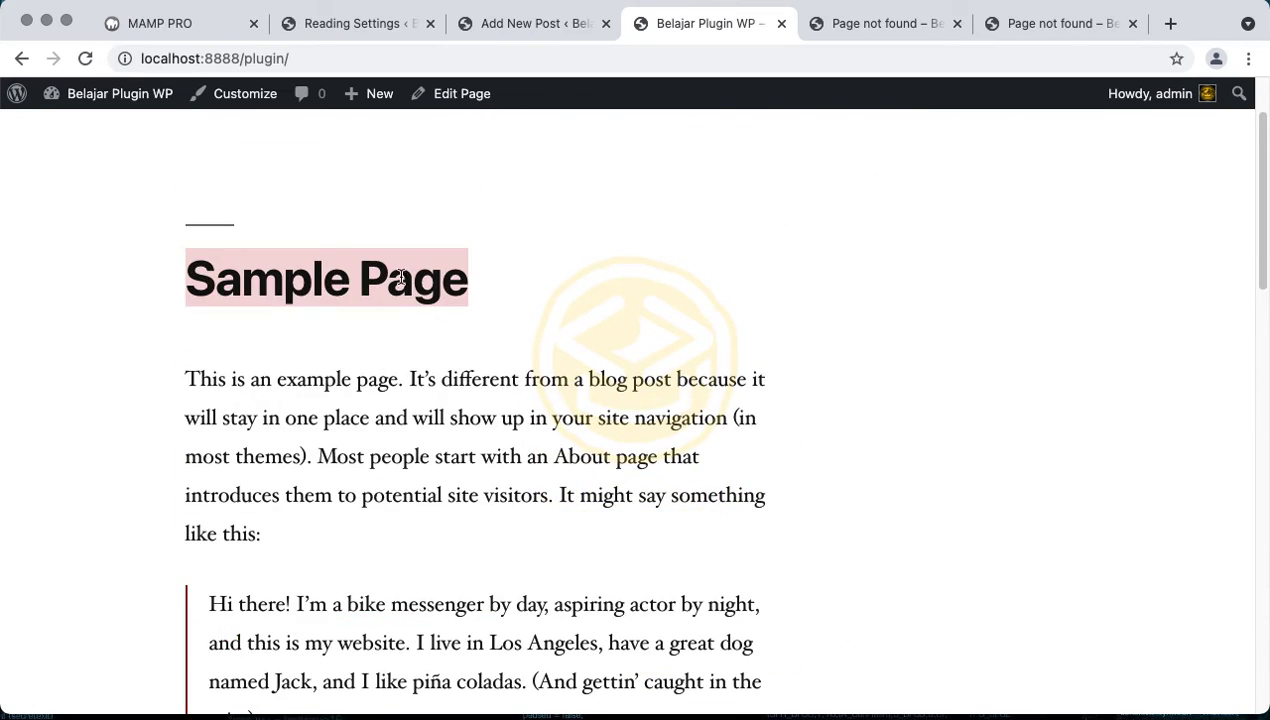
# Examine the pages available for the static homepage in the Reading Settings, keeping Sample Page selected
pyautogui.click(408, 24)
pyautogui.click(553, 326)
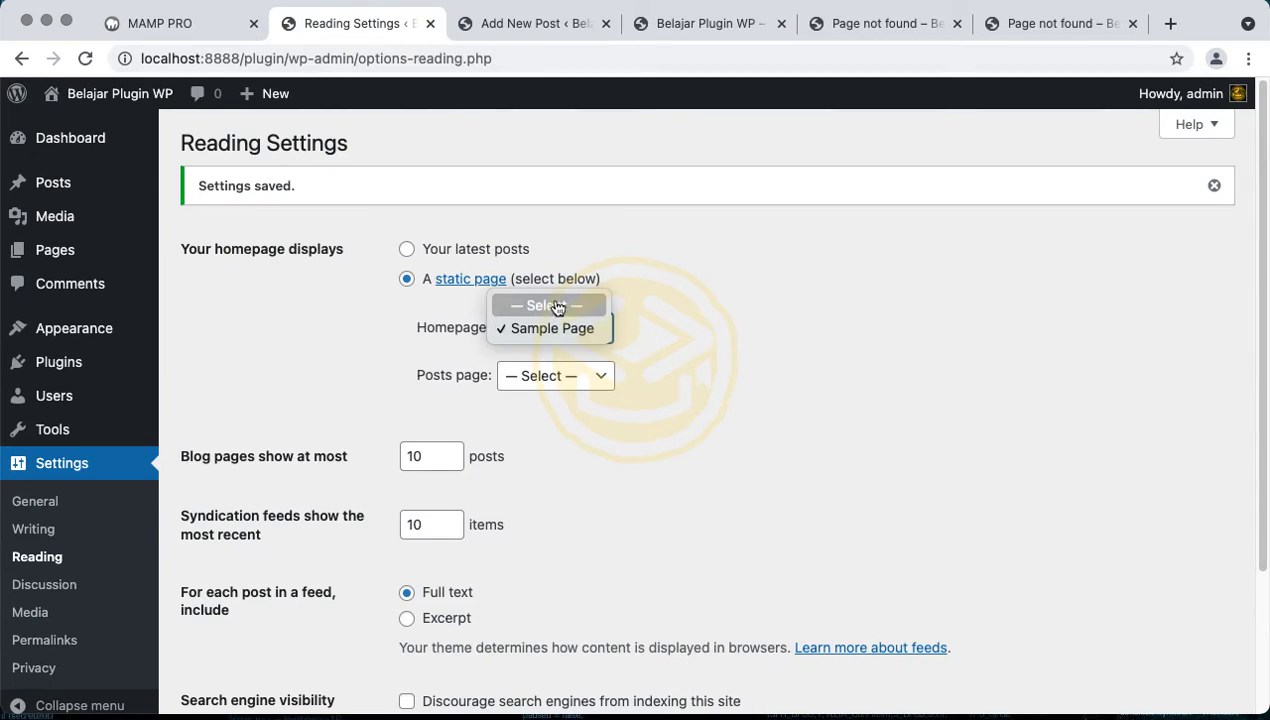
pyautogui.click(530, 333)
# Examine the limit for posts shown on blog pages, keeping it at 10
pyautogui.scroll(-3, 369, 400)
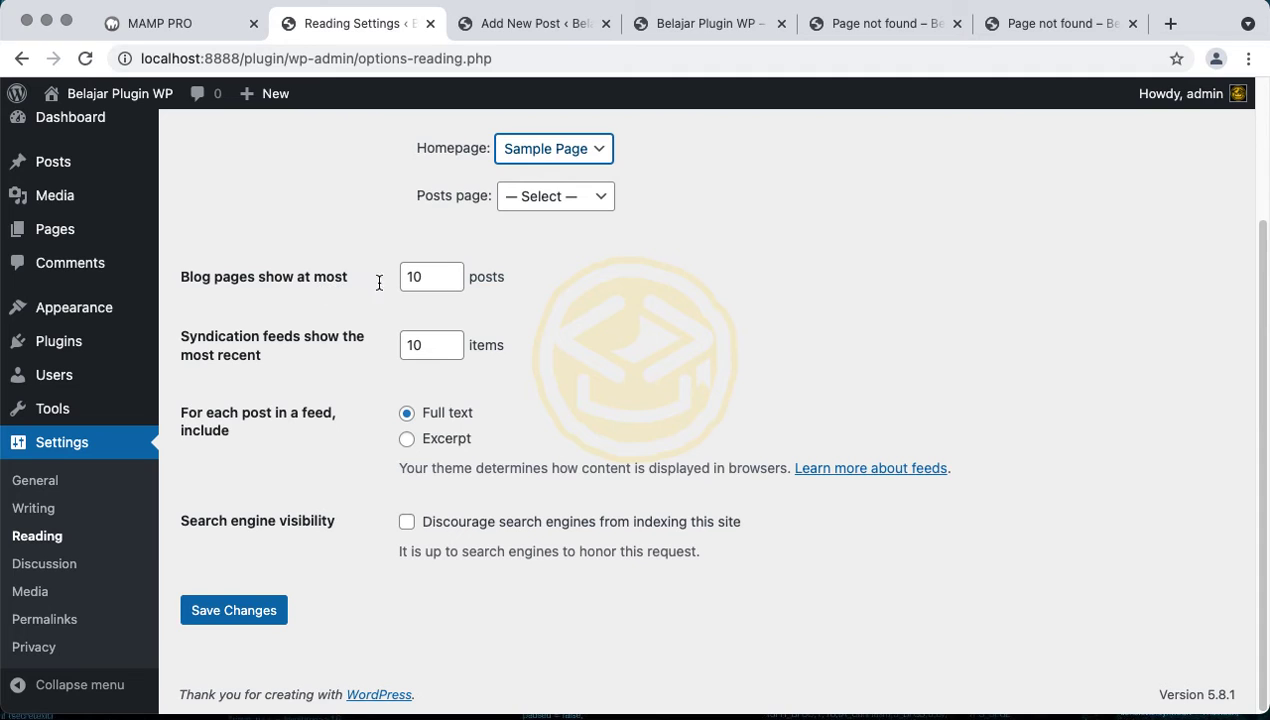
pyautogui.doubleClick(427, 281)
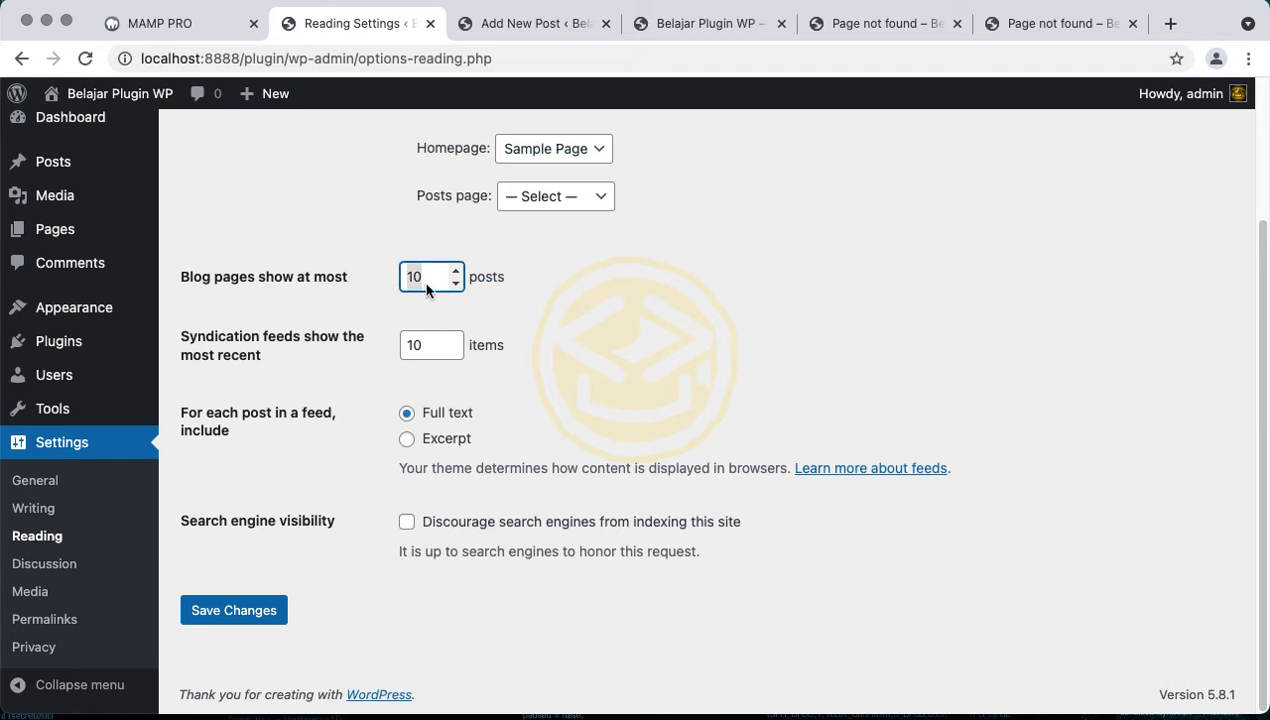
pyautogui.scroll(2, 329, 307)
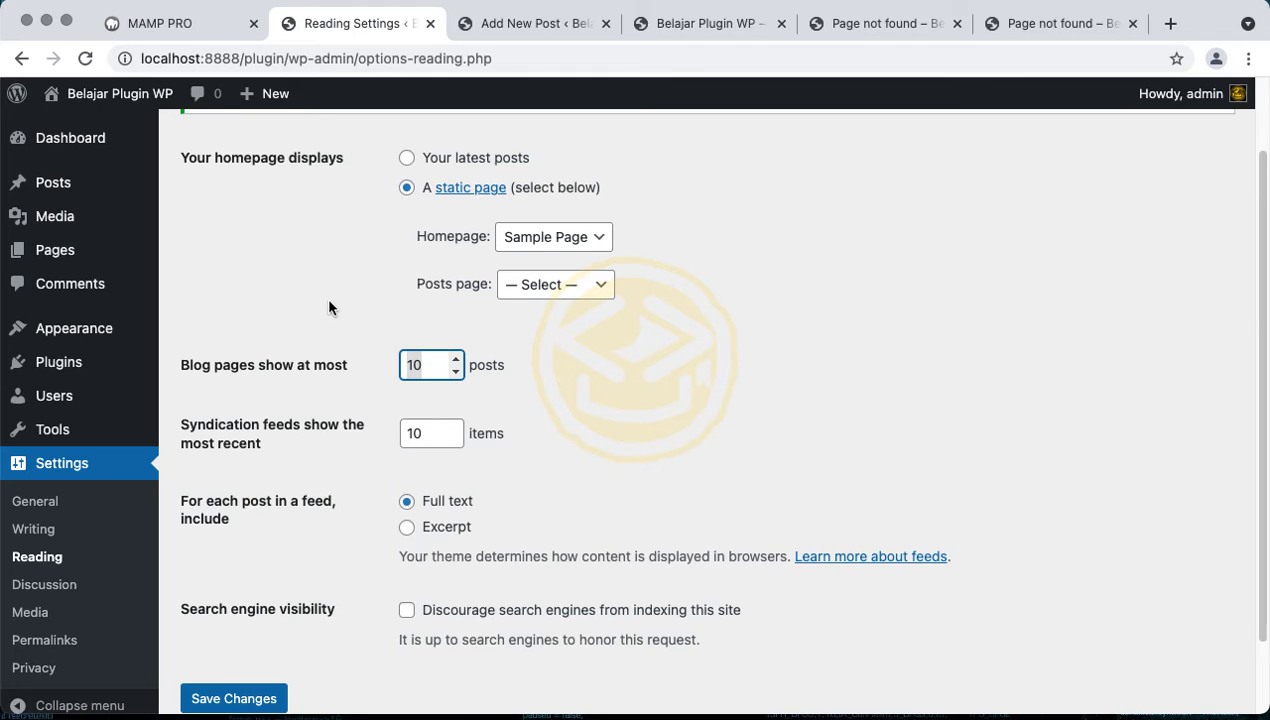
pyautogui.click(456, 359)
pyautogui.click(456, 359)
pyautogui.click(456, 359)
pyautogui.scroll(-2, 320, 468)
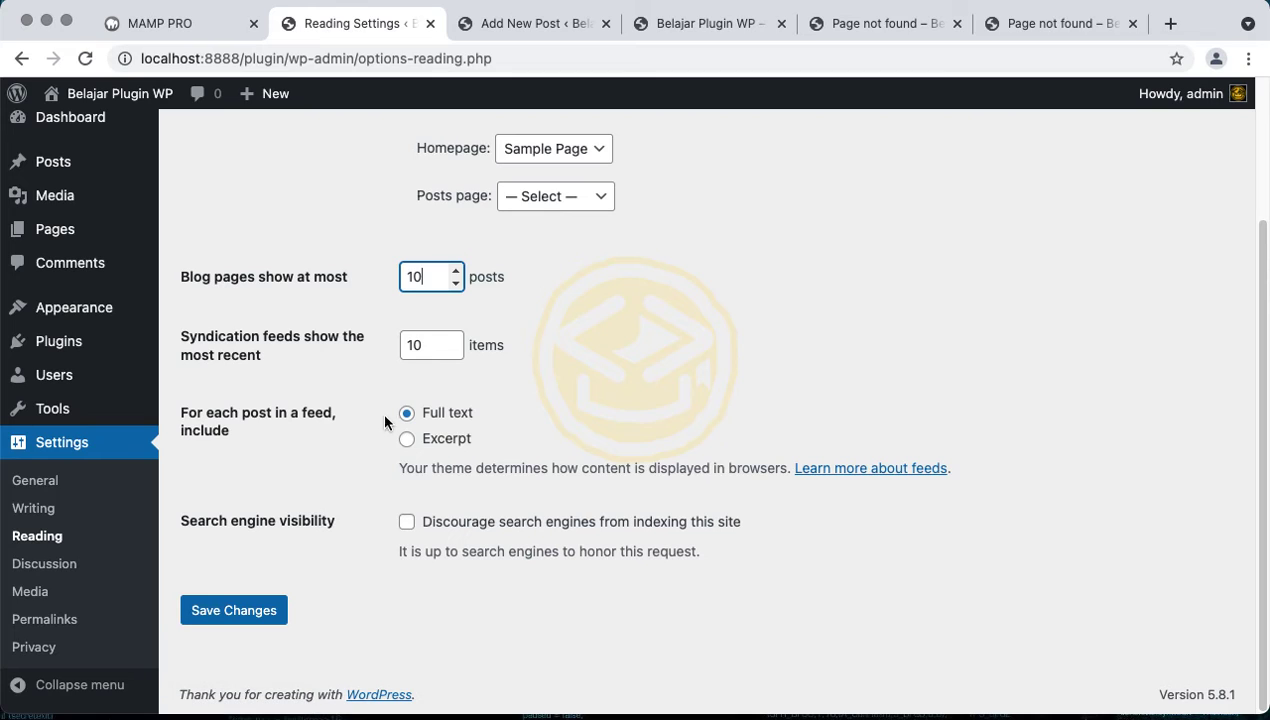
# Set feed posts to include an excerpt, leave search engine discouragement off, and save the reading settings
pyautogui.click(406, 440)
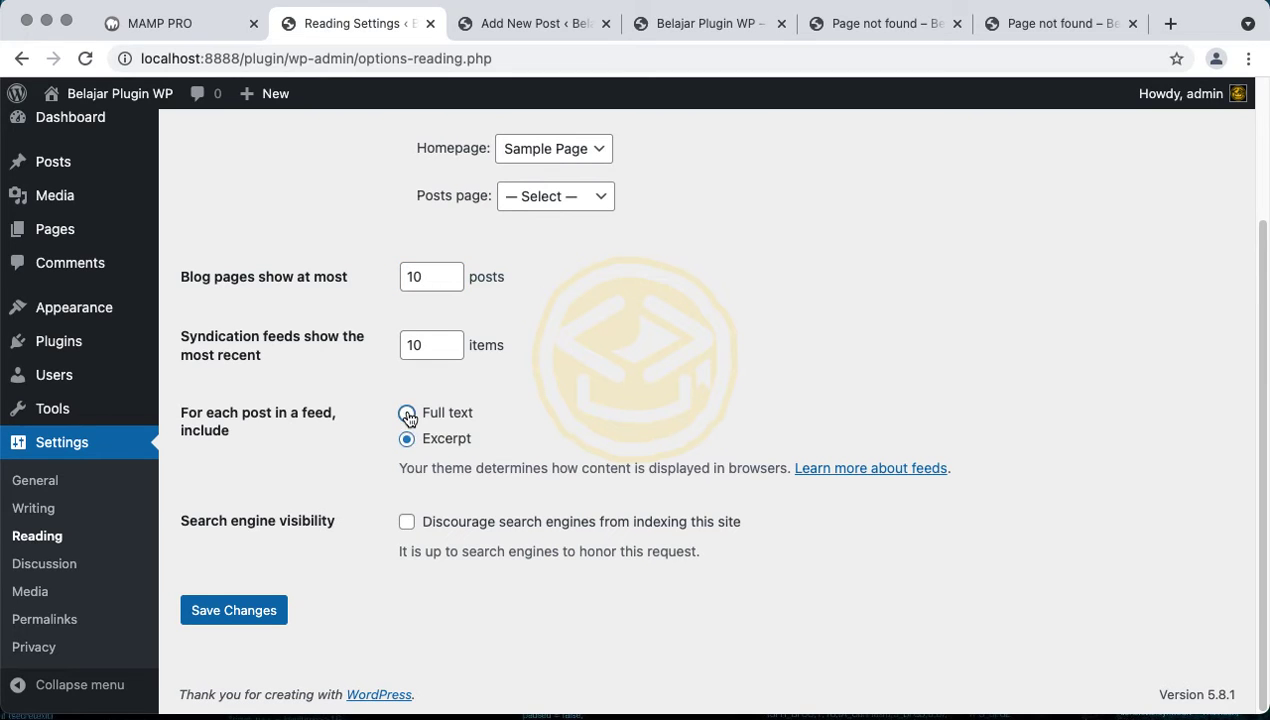
pyautogui.click(407, 413)
pyautogui.click(407, 440)
pyautogui.click(408, 524)
pyautogui.click(408, 523)
pyautogui.click(408, 523)
pyautogui.click(408, 523)
pyautogui.click(221, 619)
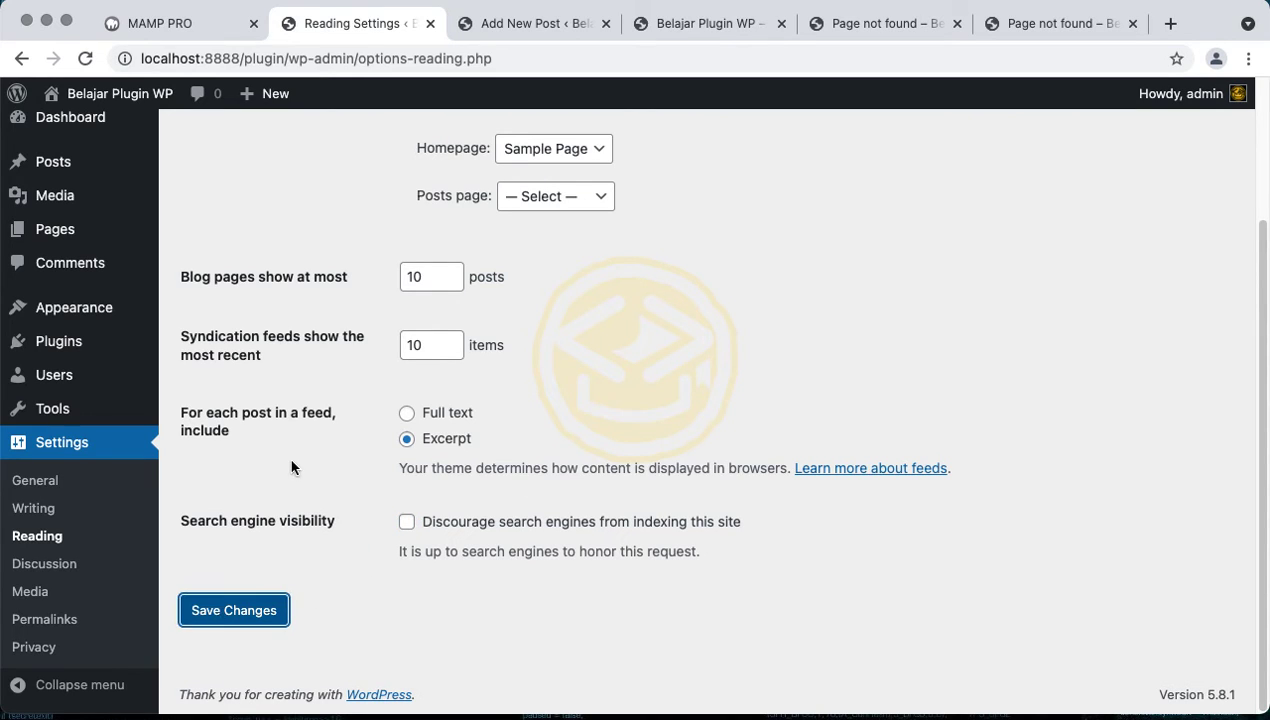
# Review the Discussion Settings for comments, moderation and disallowed keys, and try Gravatar Logo as default avatar without saving
pyautogui.click(69, 570)
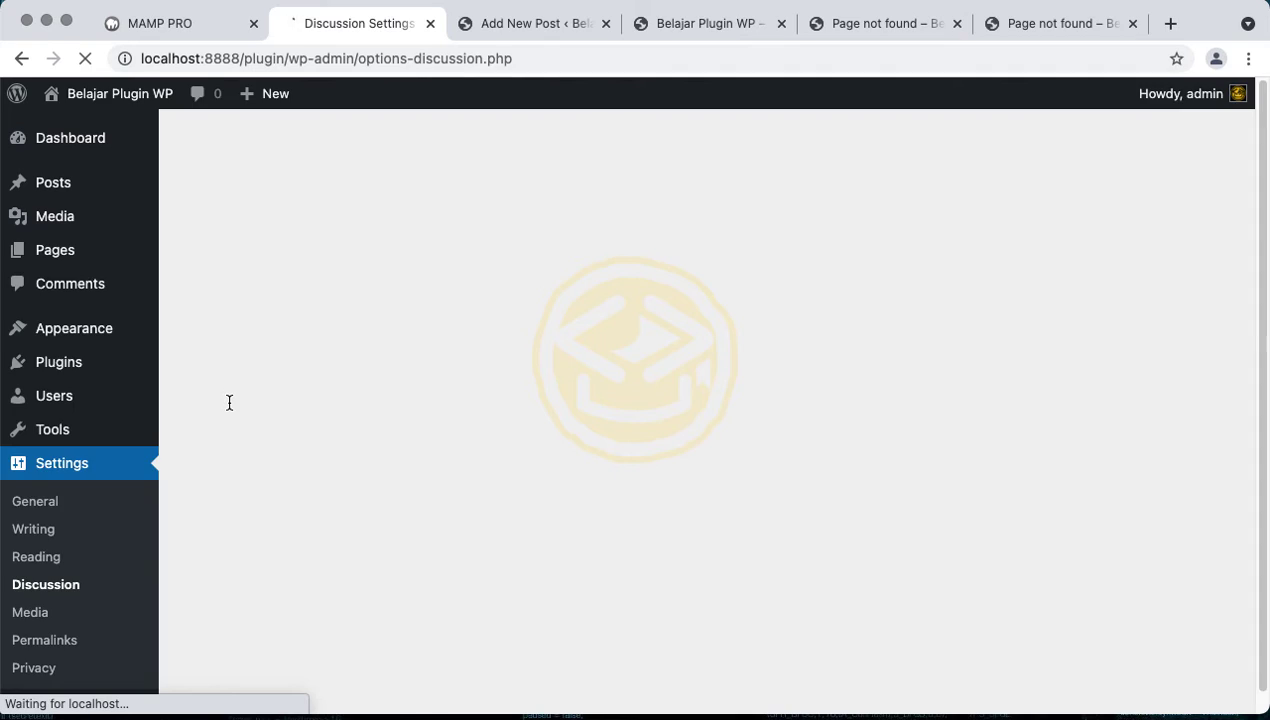
pyautogui.scroll(-2, 229, 402)
pyautogui.scroll(-15, 229, 402)
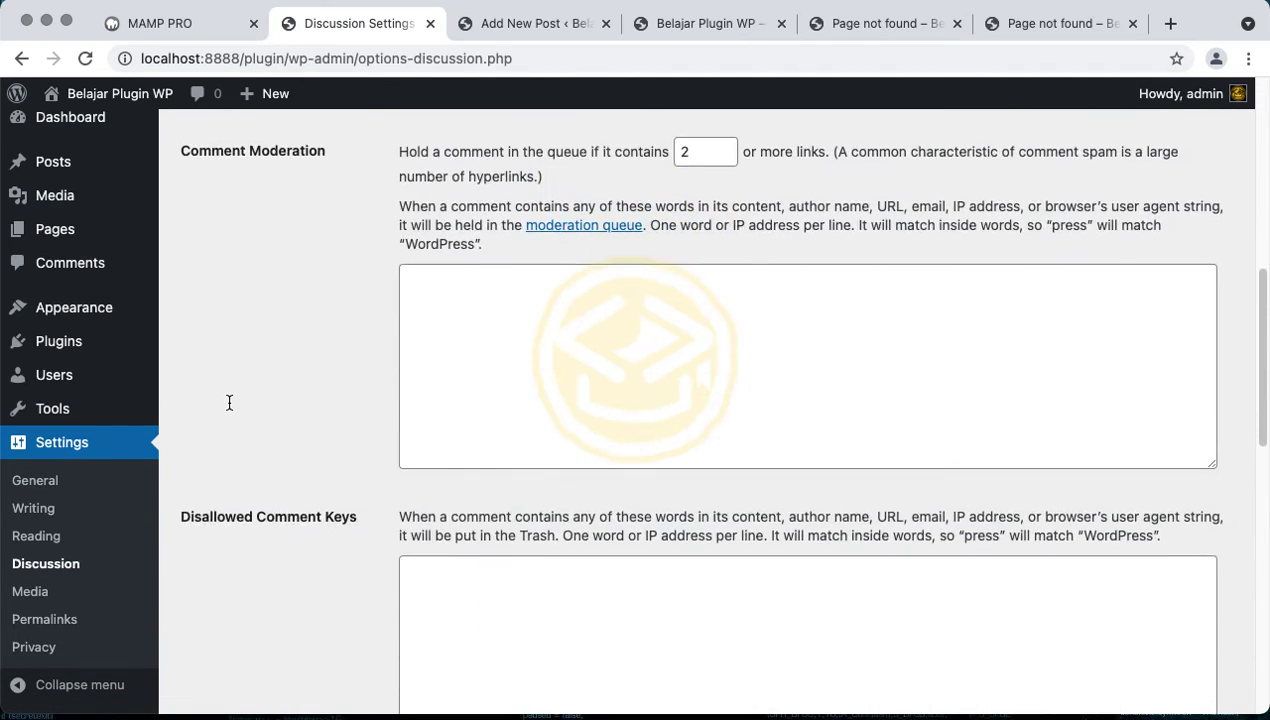
pyautogui.scroll(-3, 229, 402)
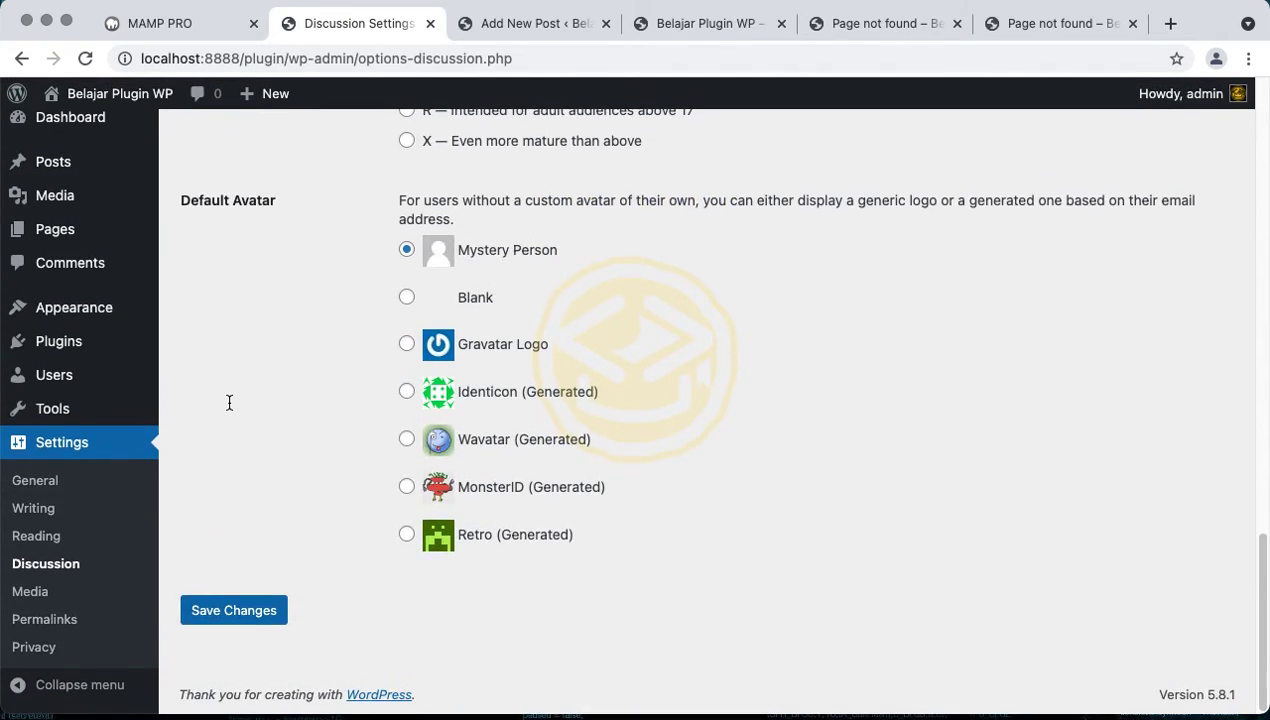
pyautogui.click(406, 343)
pyautogui.scroll(15, 393, 340)
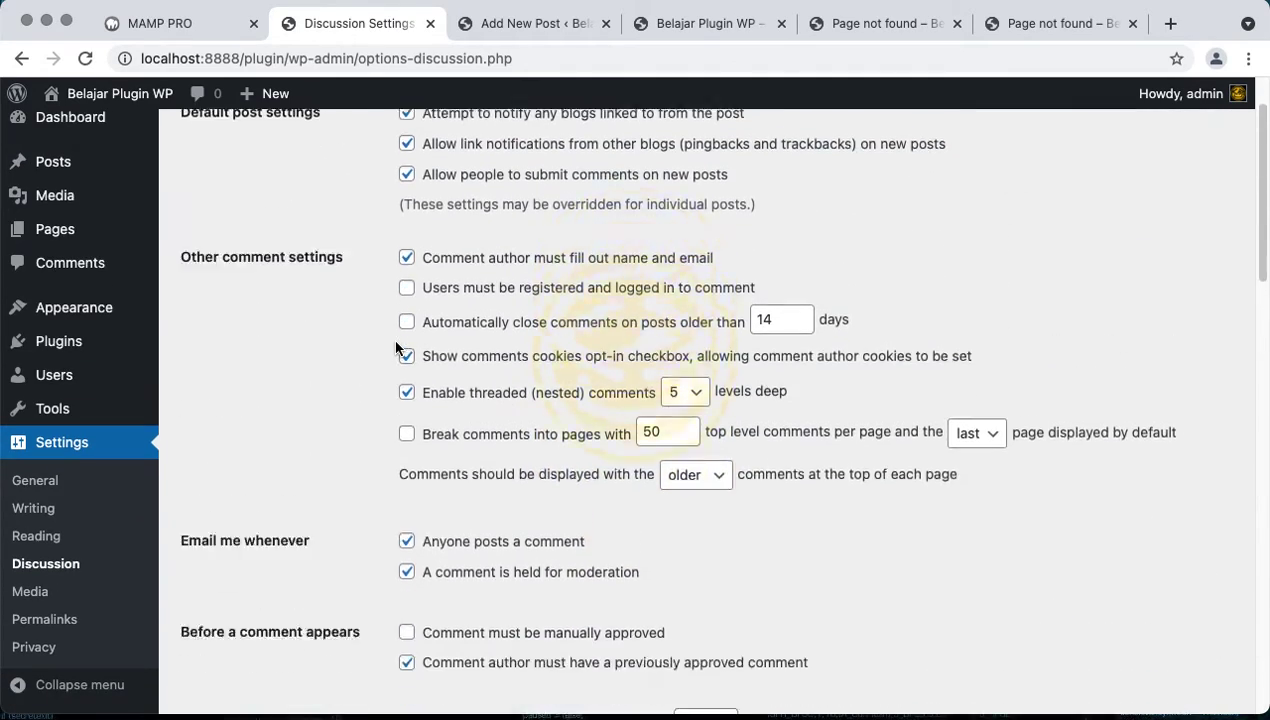
pyautogui.scroll(-10, 396, 347)
pyautogui.scroll(-2, 396, 347)
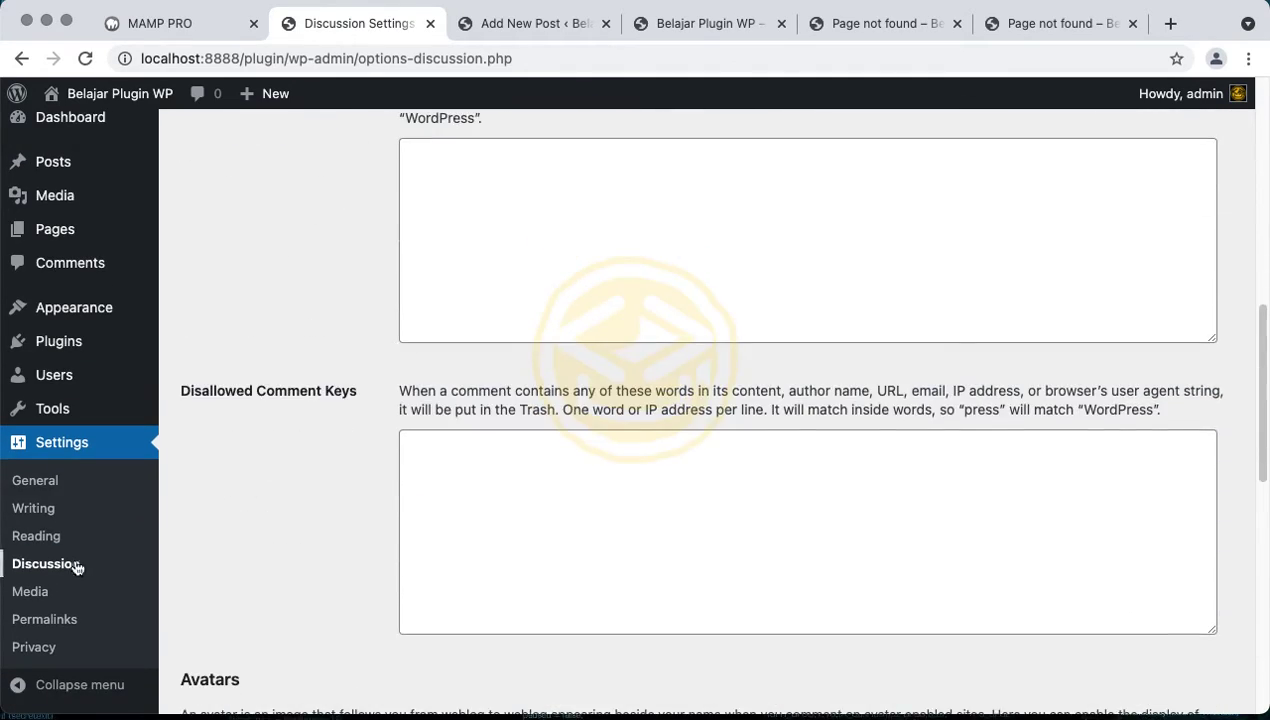
# Review the Media Settings for thumbnail, medium and large image sizes and the upload folder organization
pyautogui.click(31, 597)
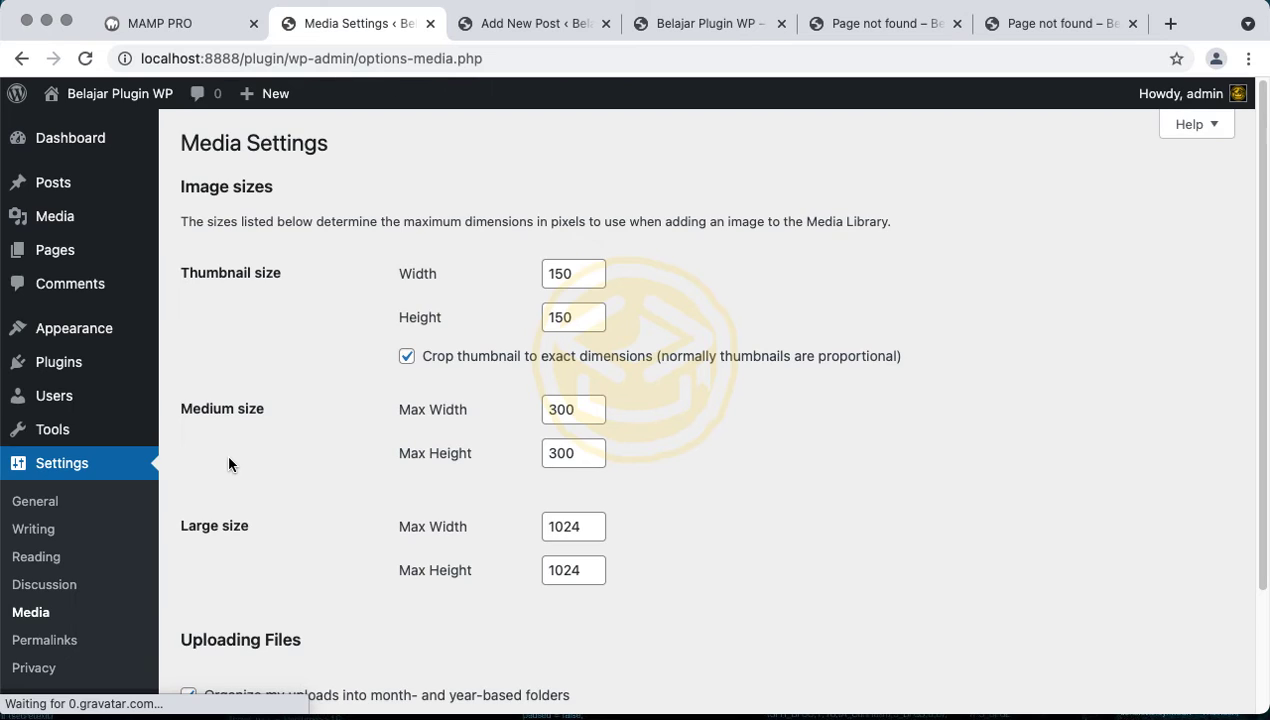
pyautogui.scroll(-3, 228, 458)
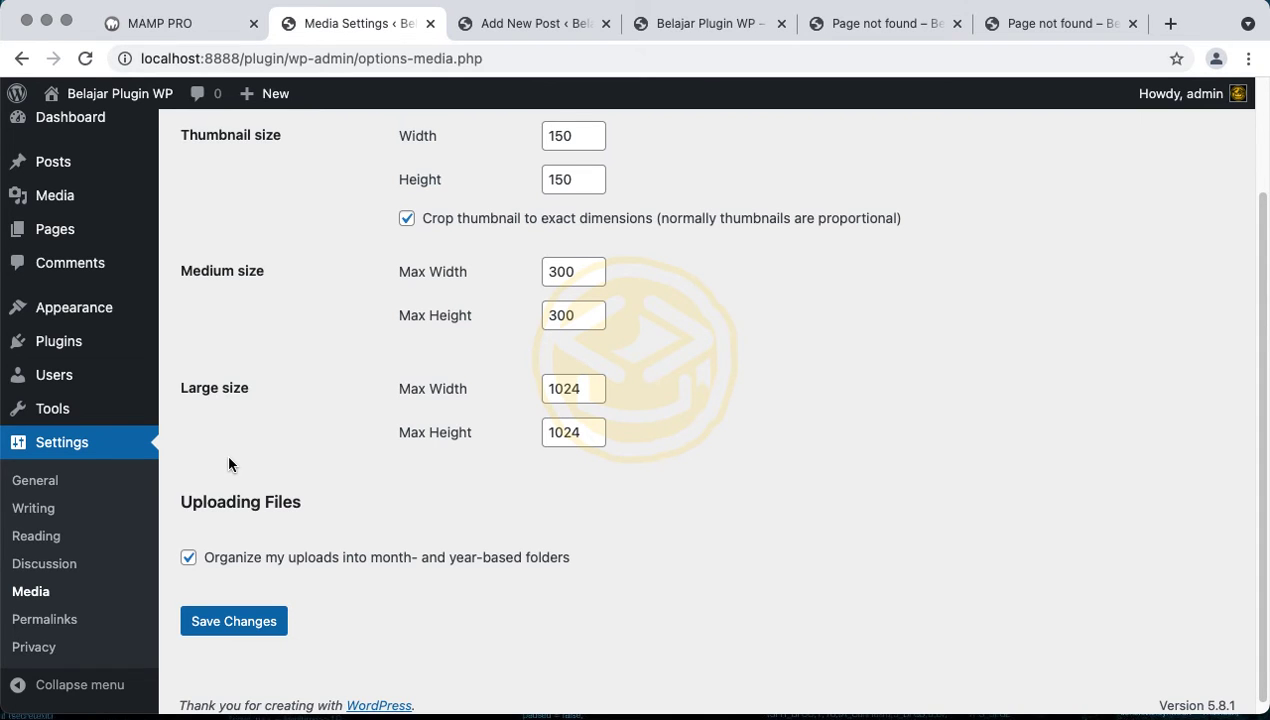
# Set the large image size's max width and max height to 1280 in the Media Settings
pyautogui.scroll(3, 229, 462)
pyautogui.scroll(-3, 229, 462)
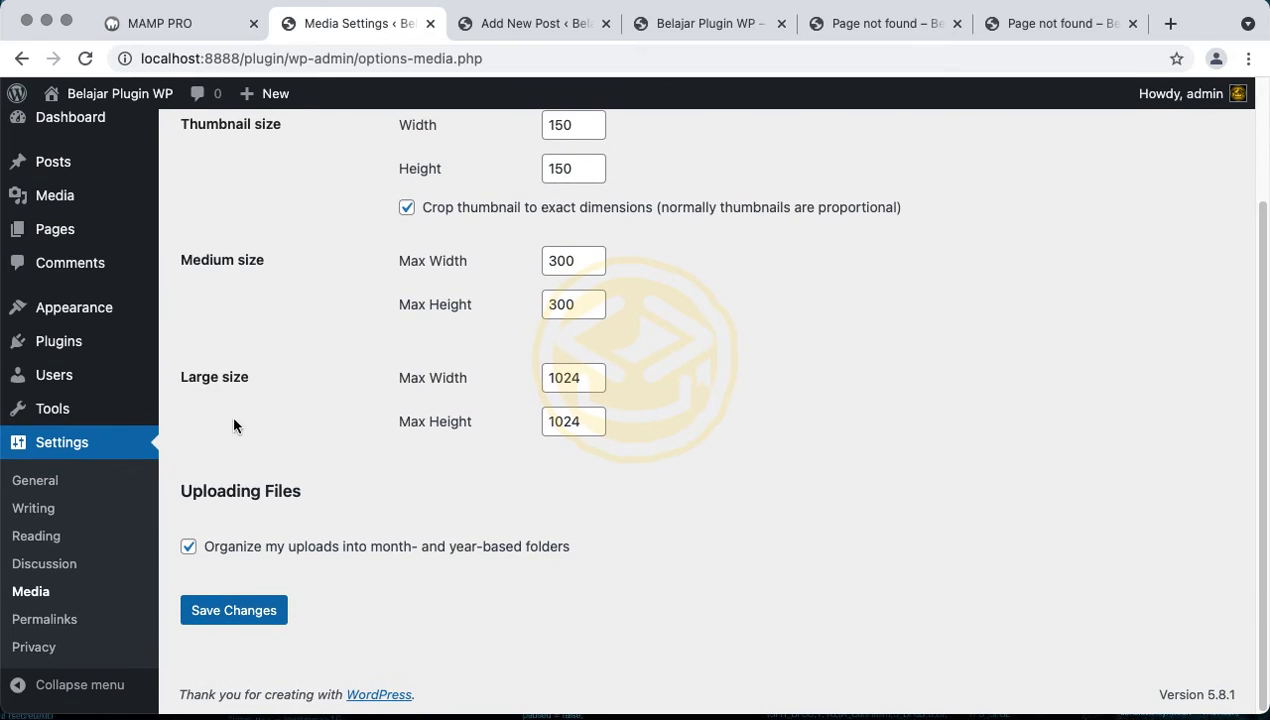
pyautogui.doubleClick(550, 378)
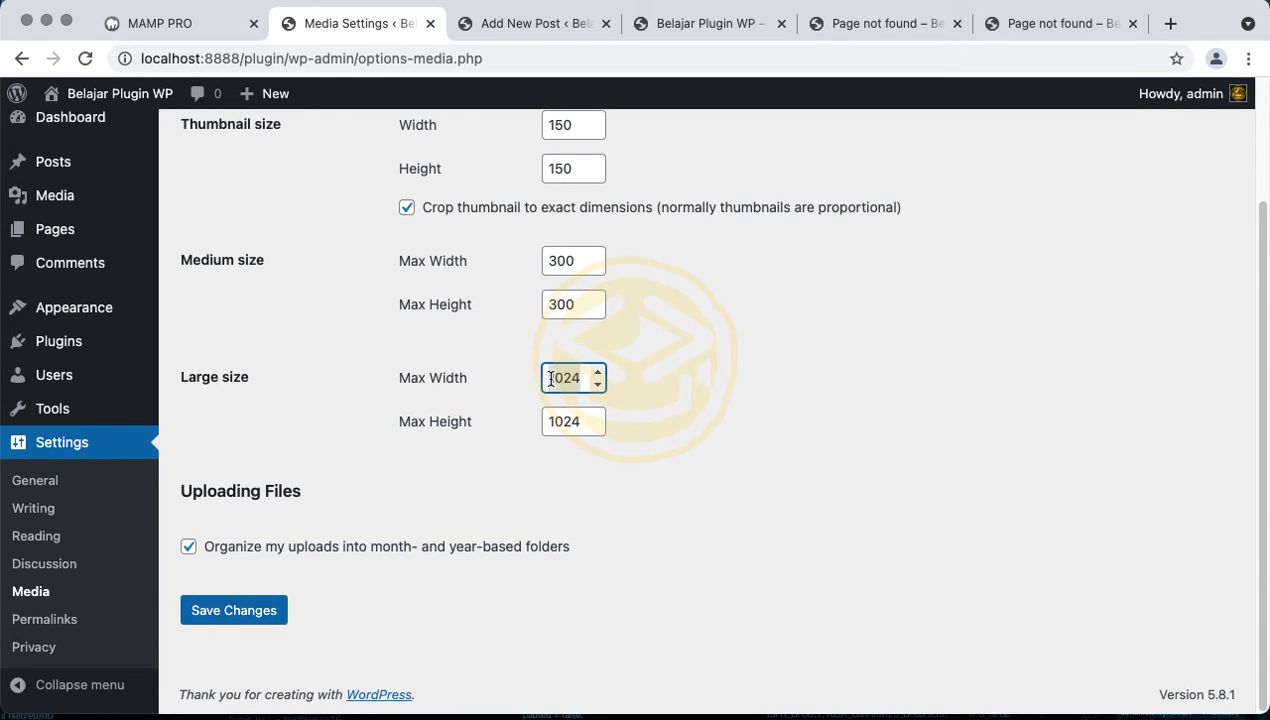
pyautogui.write('1280')
pyautogui.click(561, 421)
pyautogui.click(561, 380)
pyautogui.click(564, 421)
pyautogui.doubleClick(564, 421)
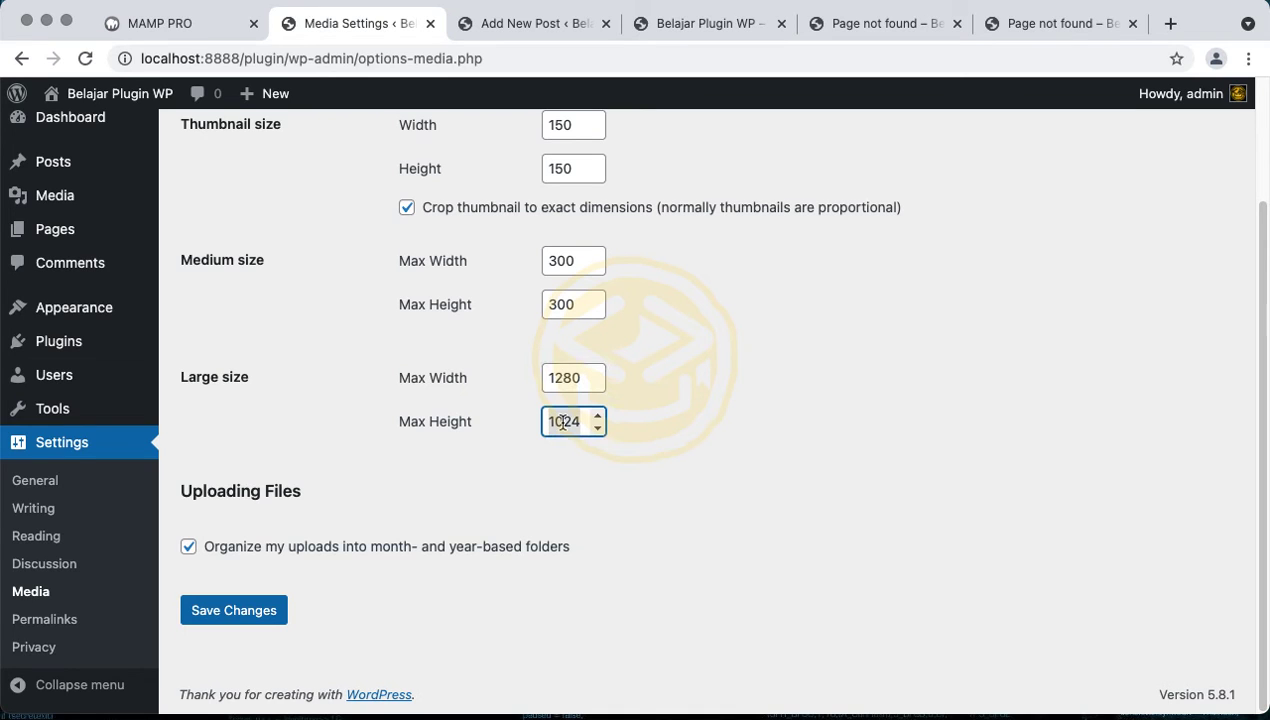
pyautogui.write('1280')
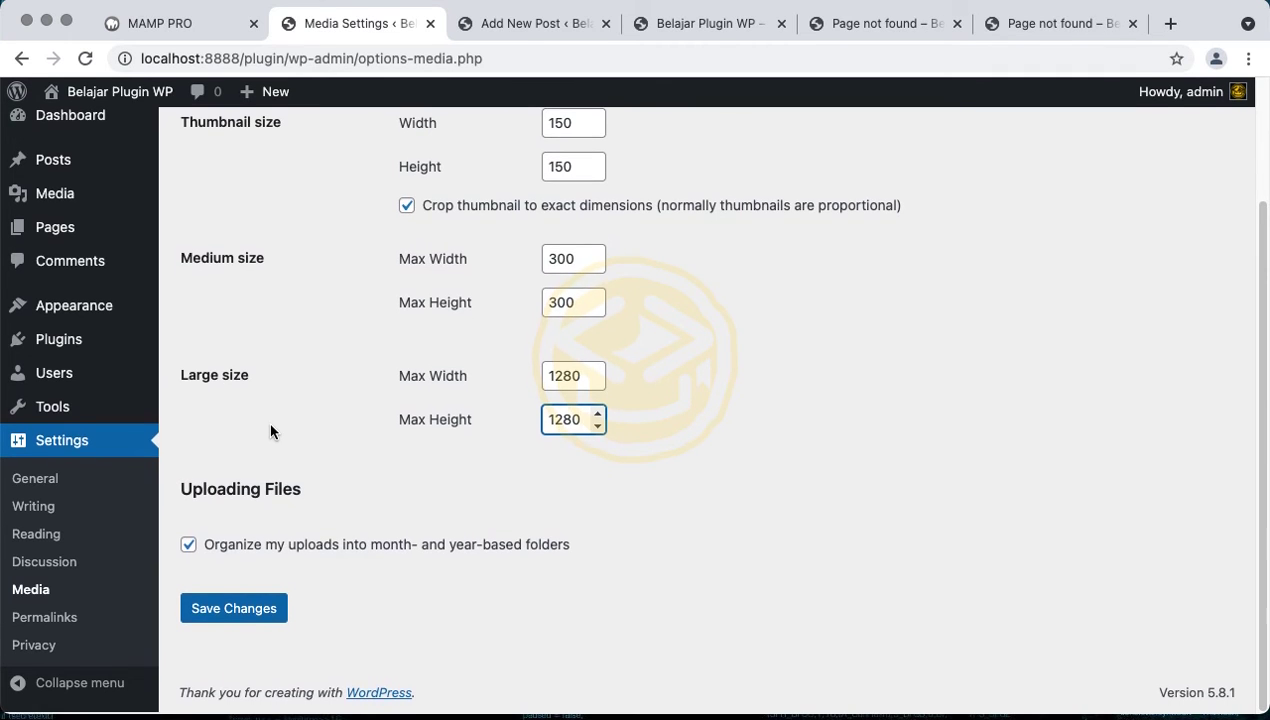
# Turn the month- and year-based upload folder option off and back on
pyautogui.scroll(1, 270, 431)
pyautogui.scroll(-1, 270, 431)
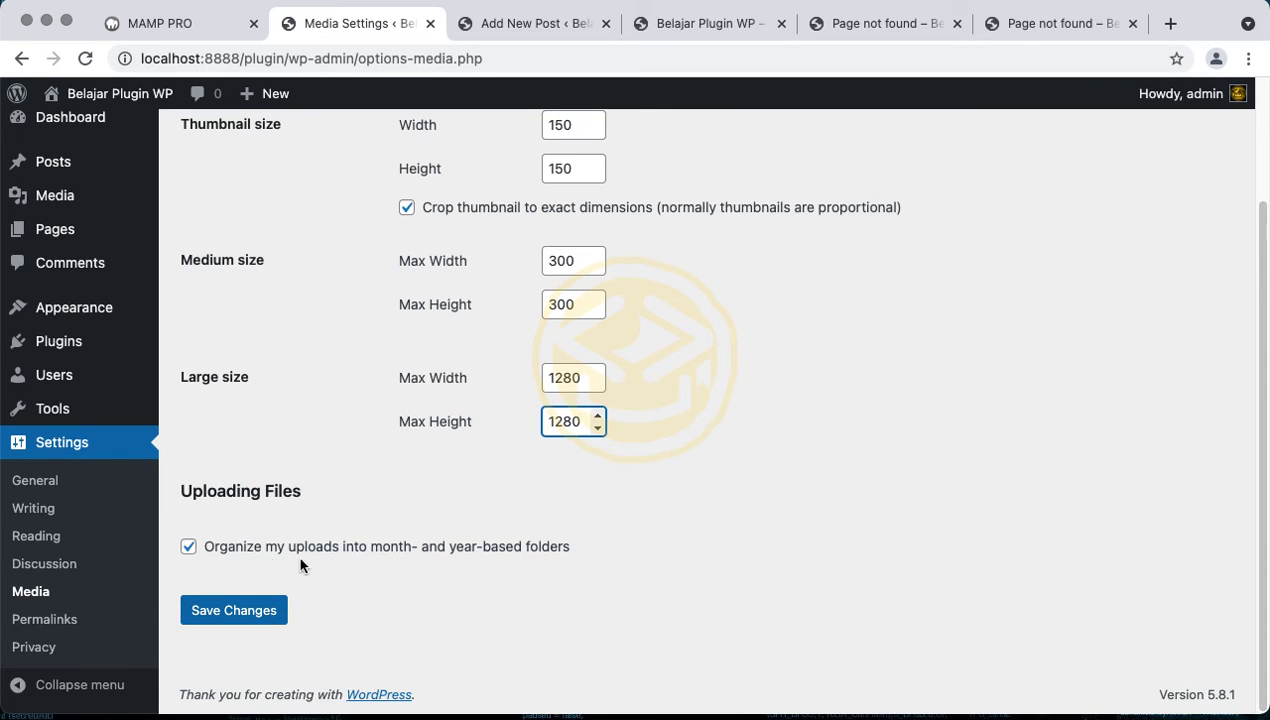
pyautogui.click(223, 554)
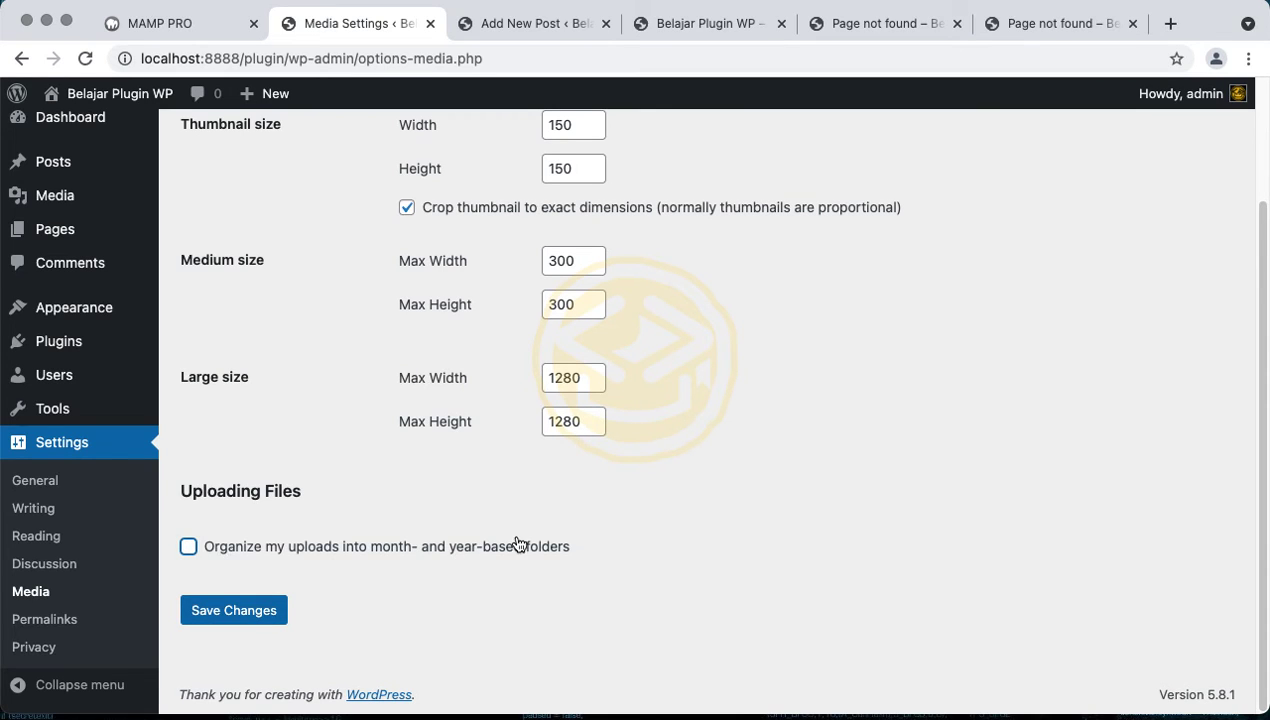
pyautogui.click(438, 557)
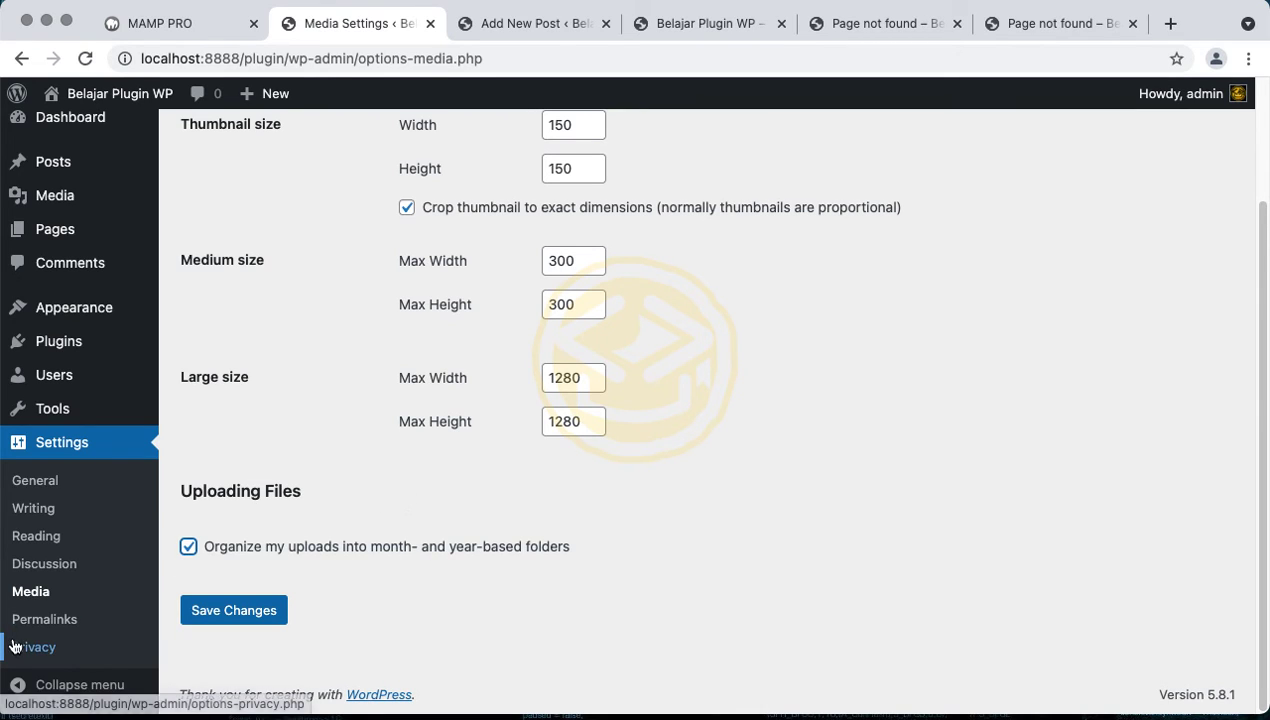
# Open the Permalink Settings, and on the site's homepage open the Hello world! post from the recent posts
pyautogui.click(134, 630)
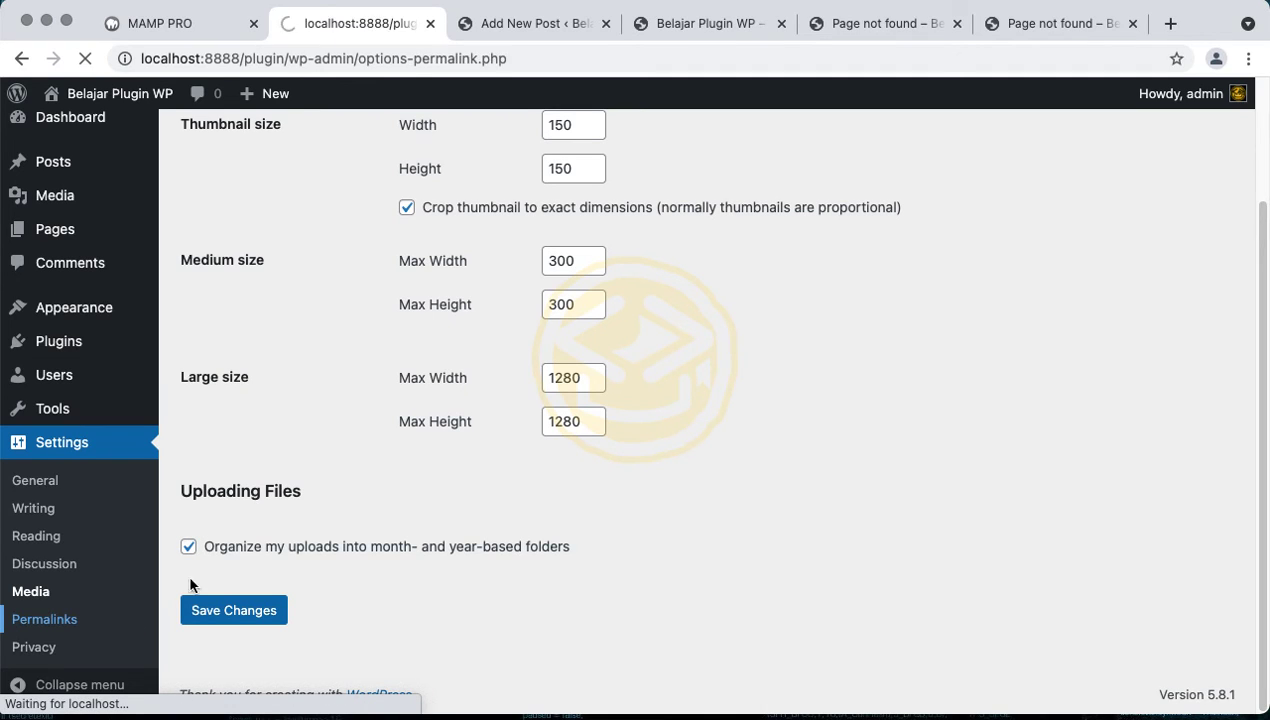
pyautogui.click(706, 24)
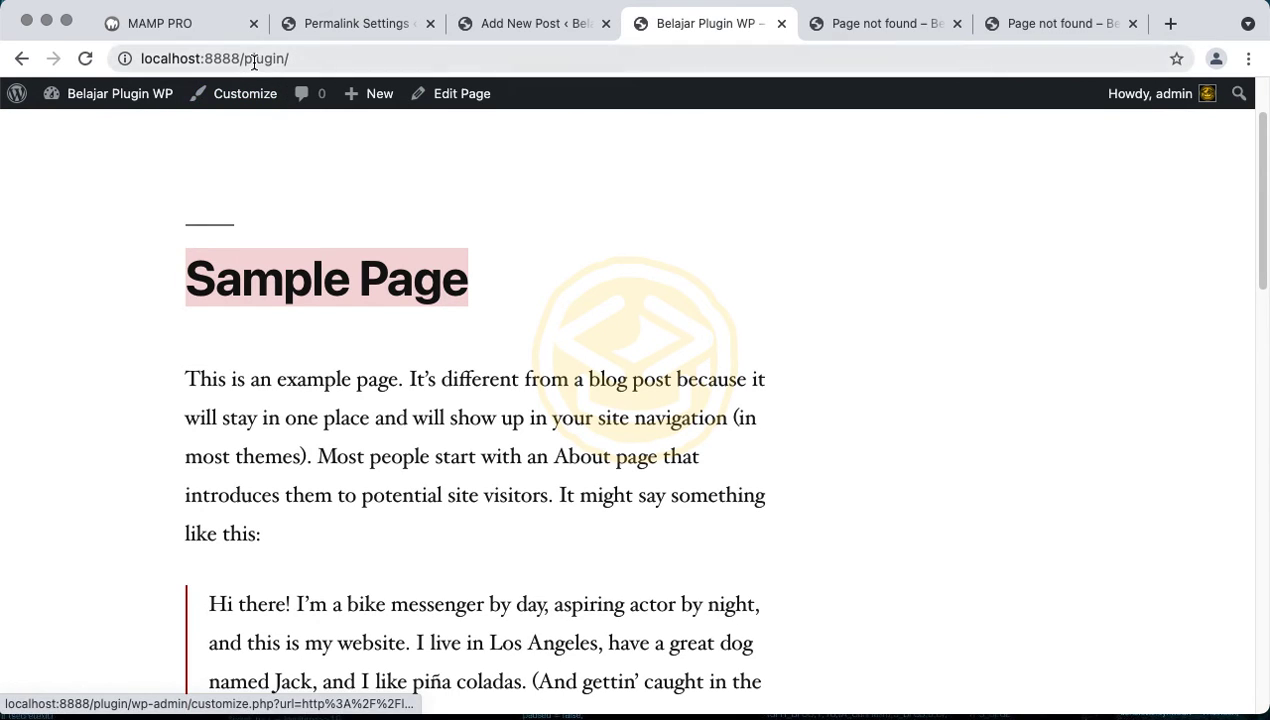
pyautogui.scroll(-15, 300, 300)
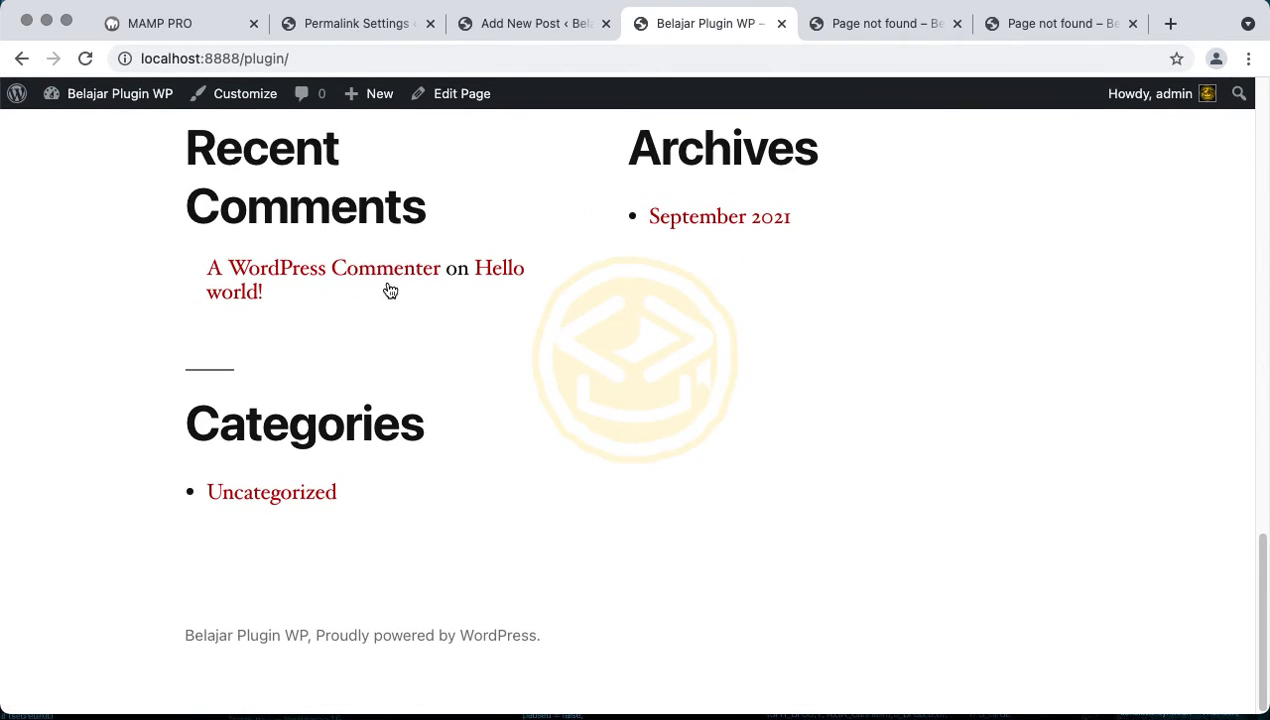
pyautogui.scroll(3, 700, 215)
pyautogui.click(693, 200)
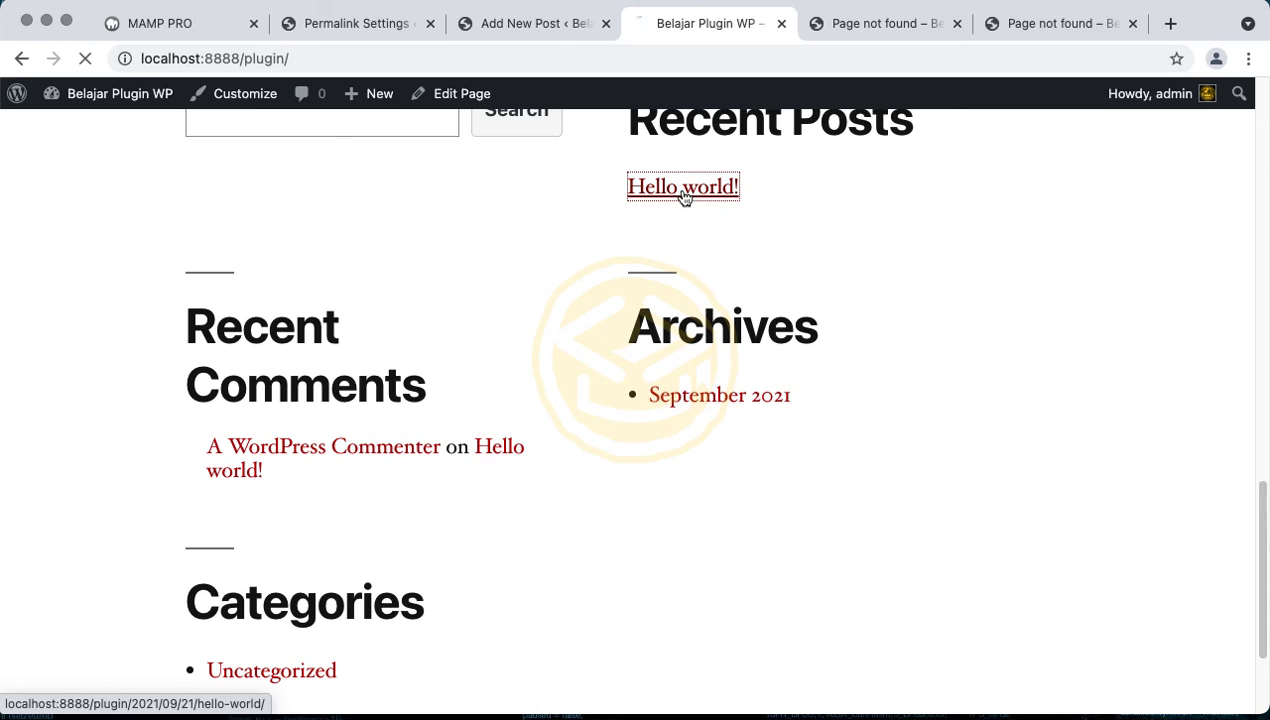
# Examine the year, month, day and post name parts of the Hello world! post's address
pyautogui.doubleClick(301, 58)
pyautogui.doubleClick(333, 58)
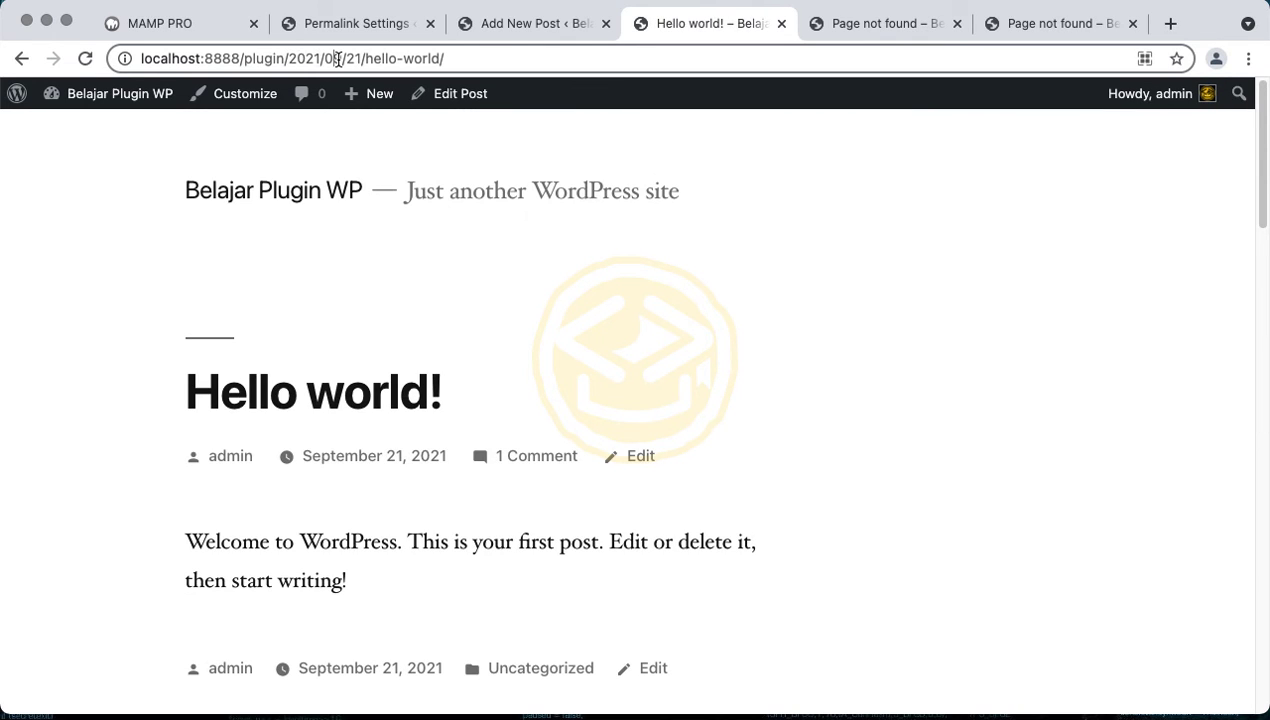
pyautogui.doubleClick(351, 58)
pyautogui.click(355, 60)
pyautogui.moveTo(366, 58); pyautogui.dragTo(442, 58)
# Set the permalink structure to Post name and save the changes
pyautogui.click(395, 28)
pyautogui.scroll(-3, 448, 262)
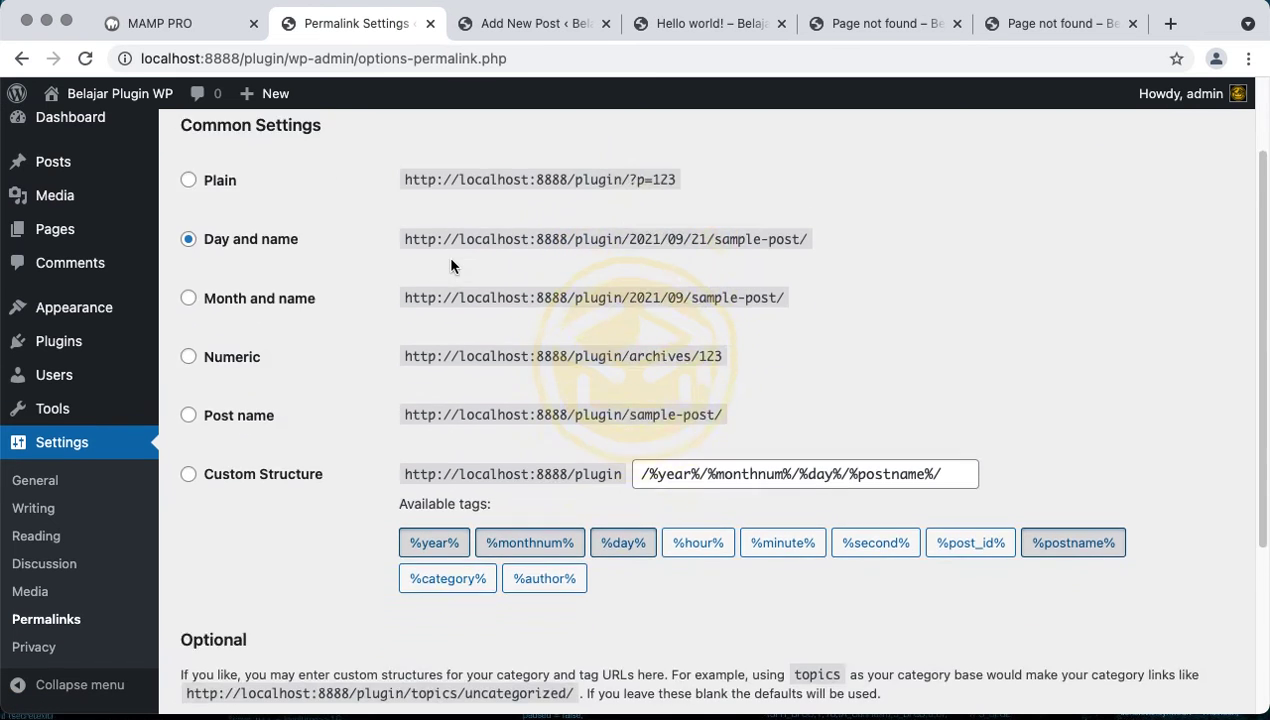
pyautogui.click(242, 305)
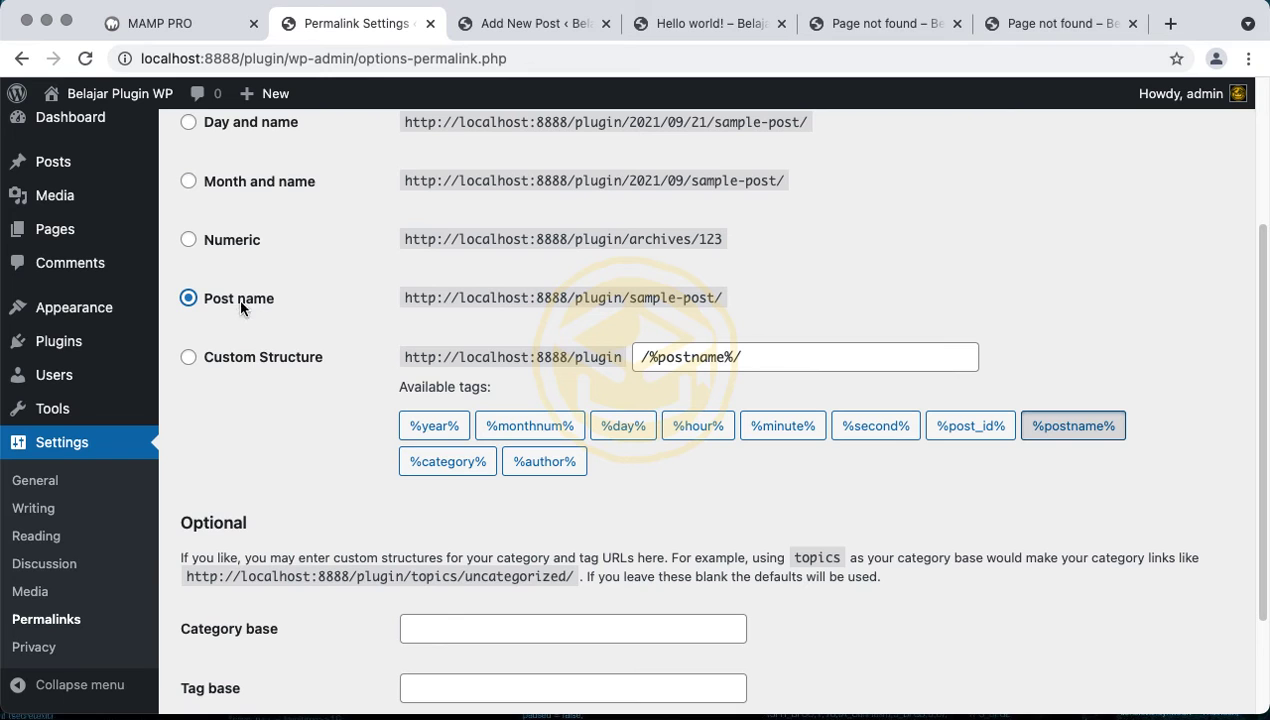
pyautogui.scroll(-3, 241, 340)
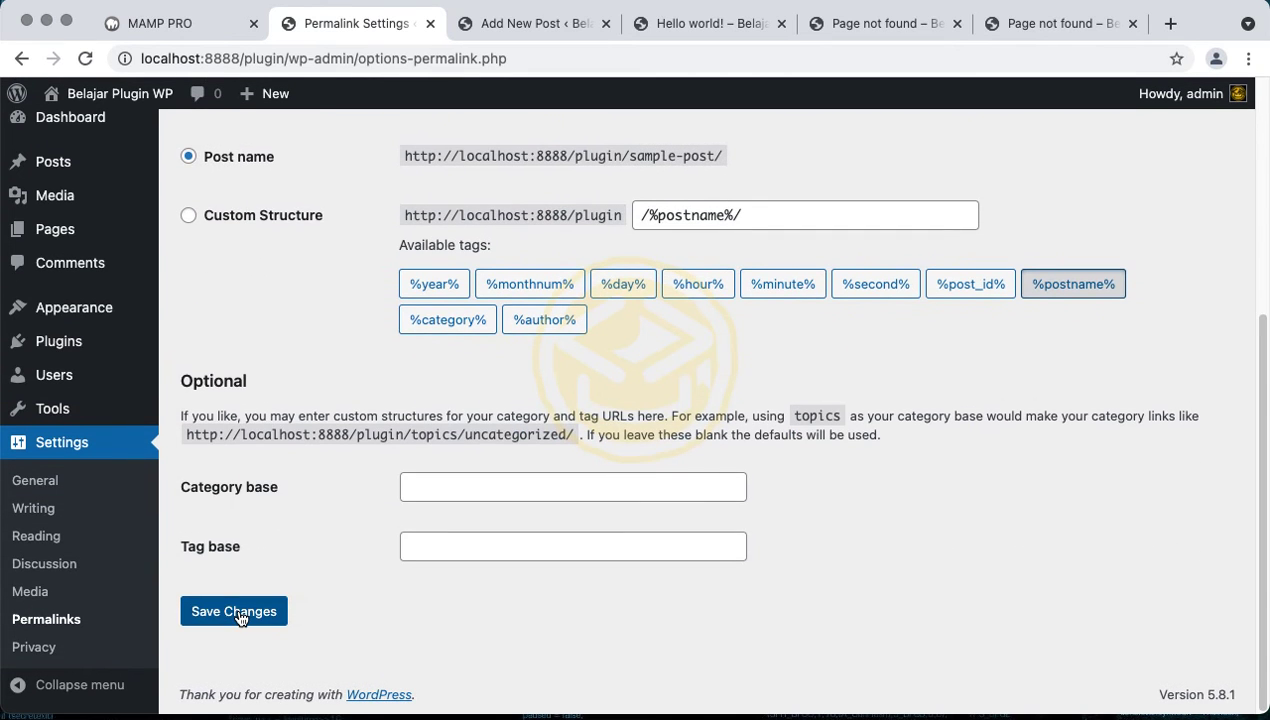
pyautogui.click(238, 612)
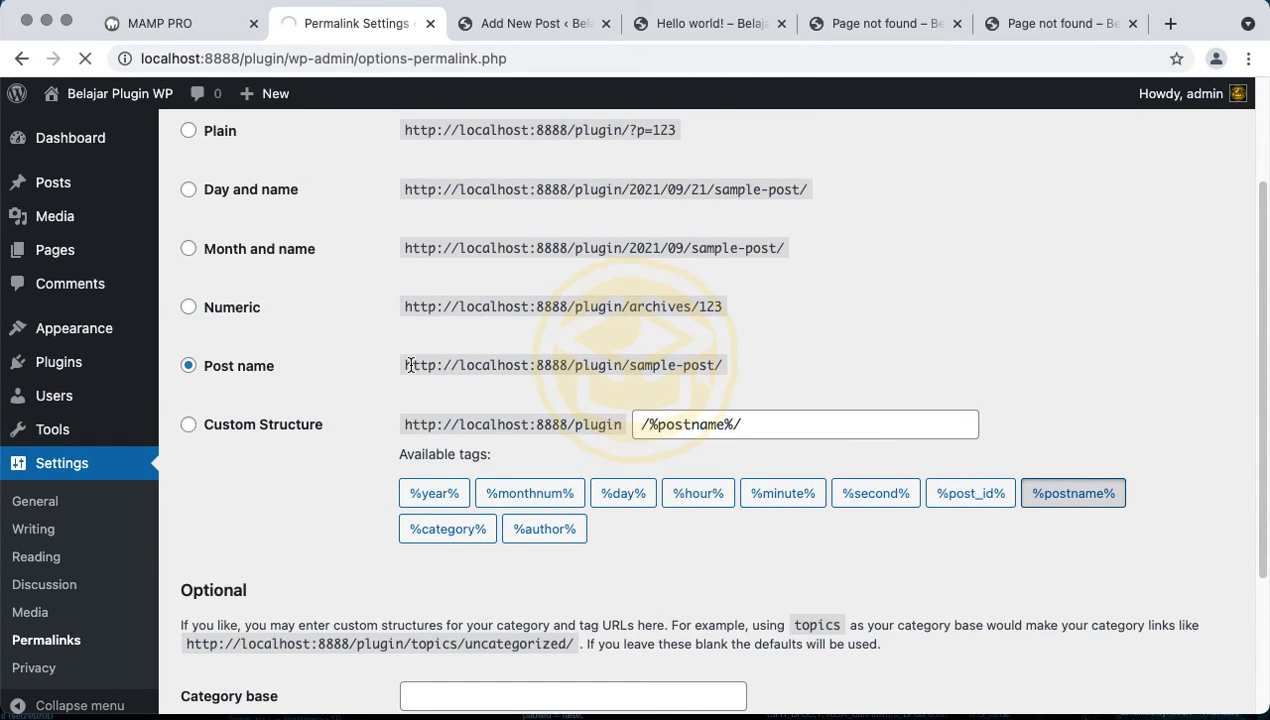
# Reload the Hello world! post and return to the site's homepage through the Belajar Plugin WP site title
pyautogui.click(722, 24)
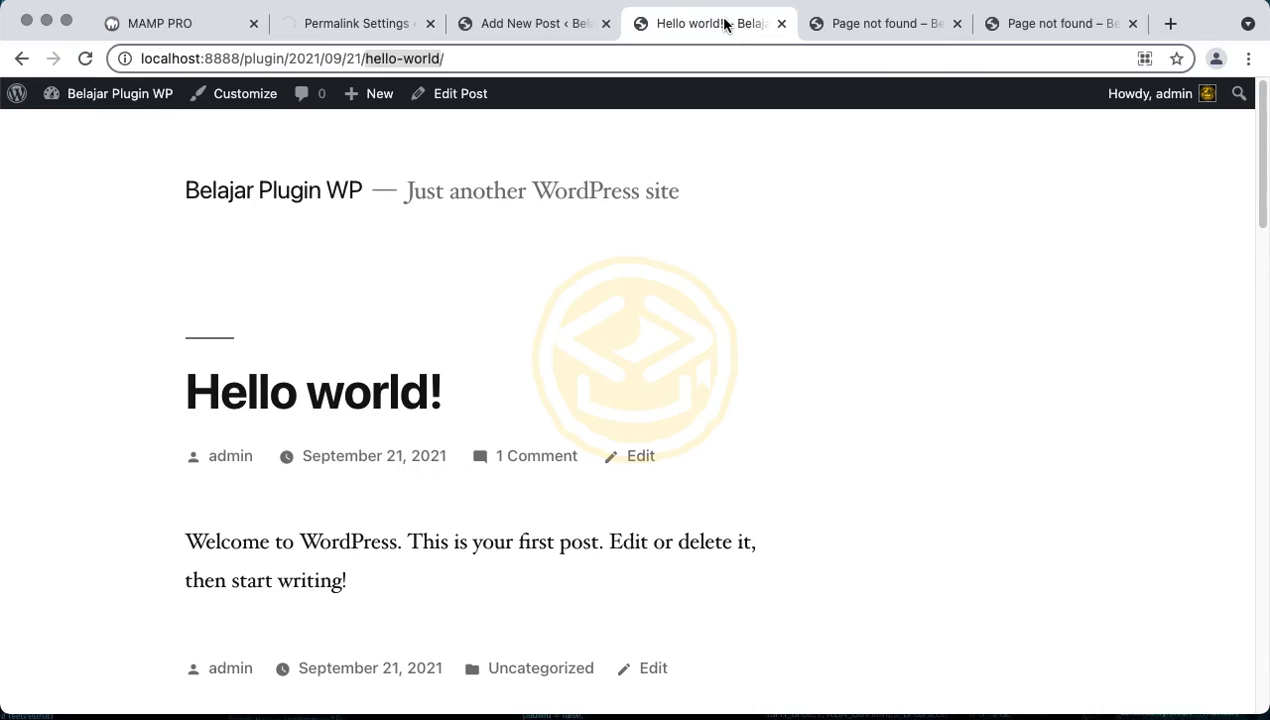
pyautogui.click(84, 59)
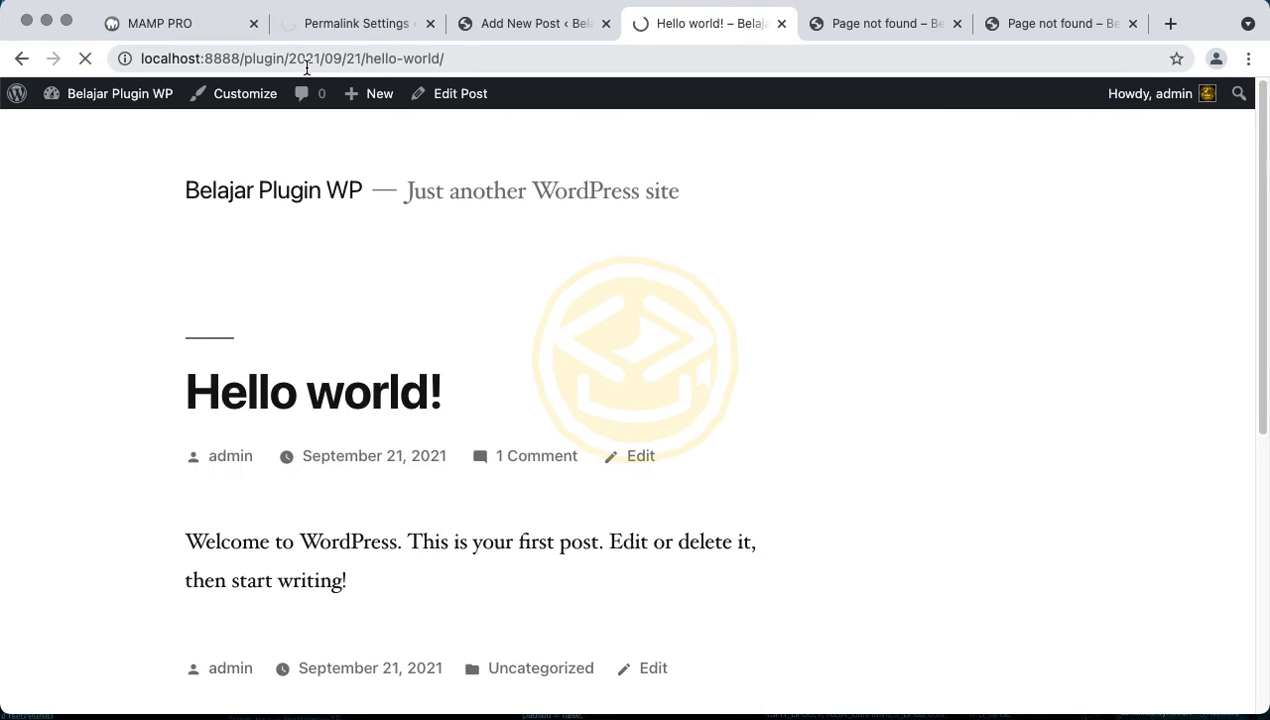
pyautogui.click(321, 189)
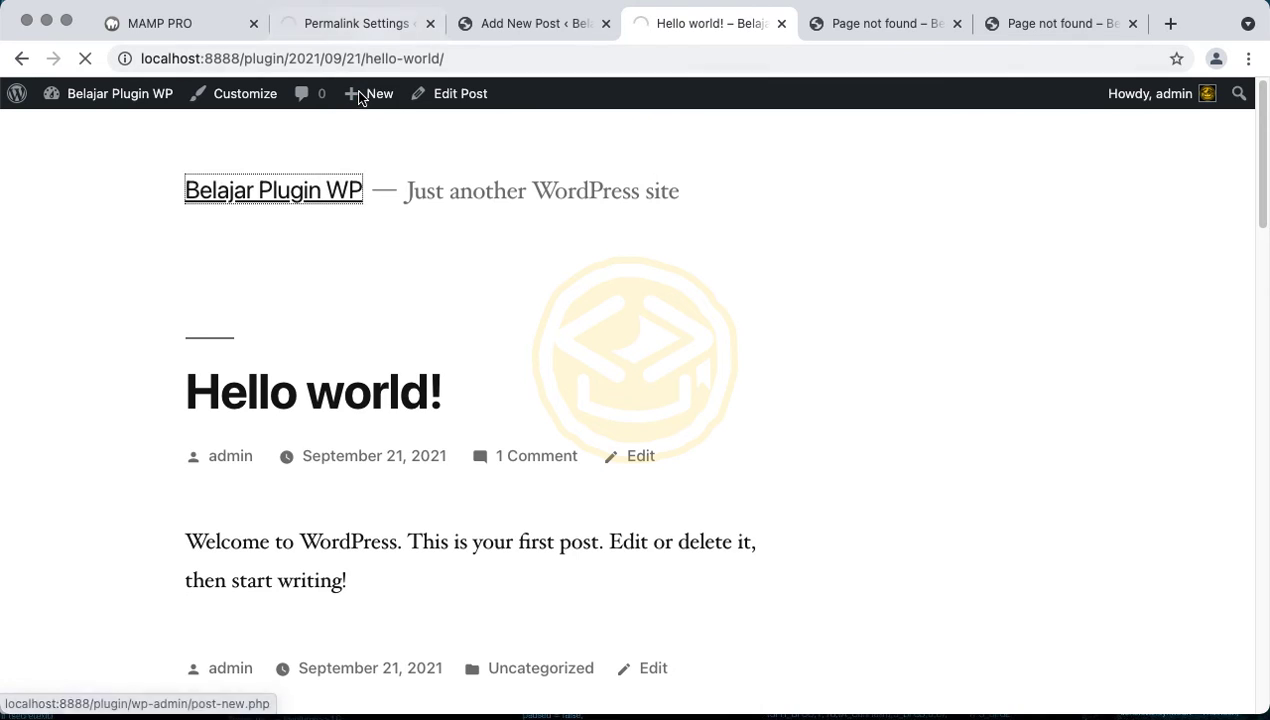
pyautogui.click(377, 34)
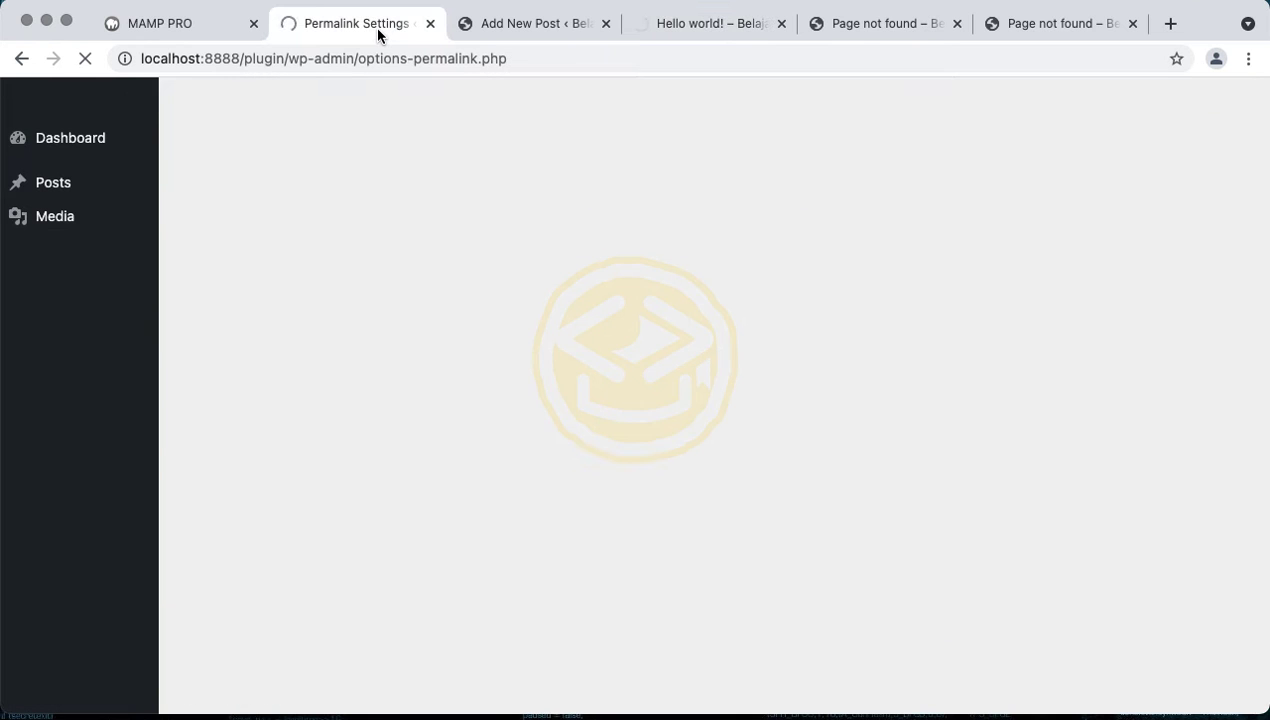
pyautogui.click(713, 26)
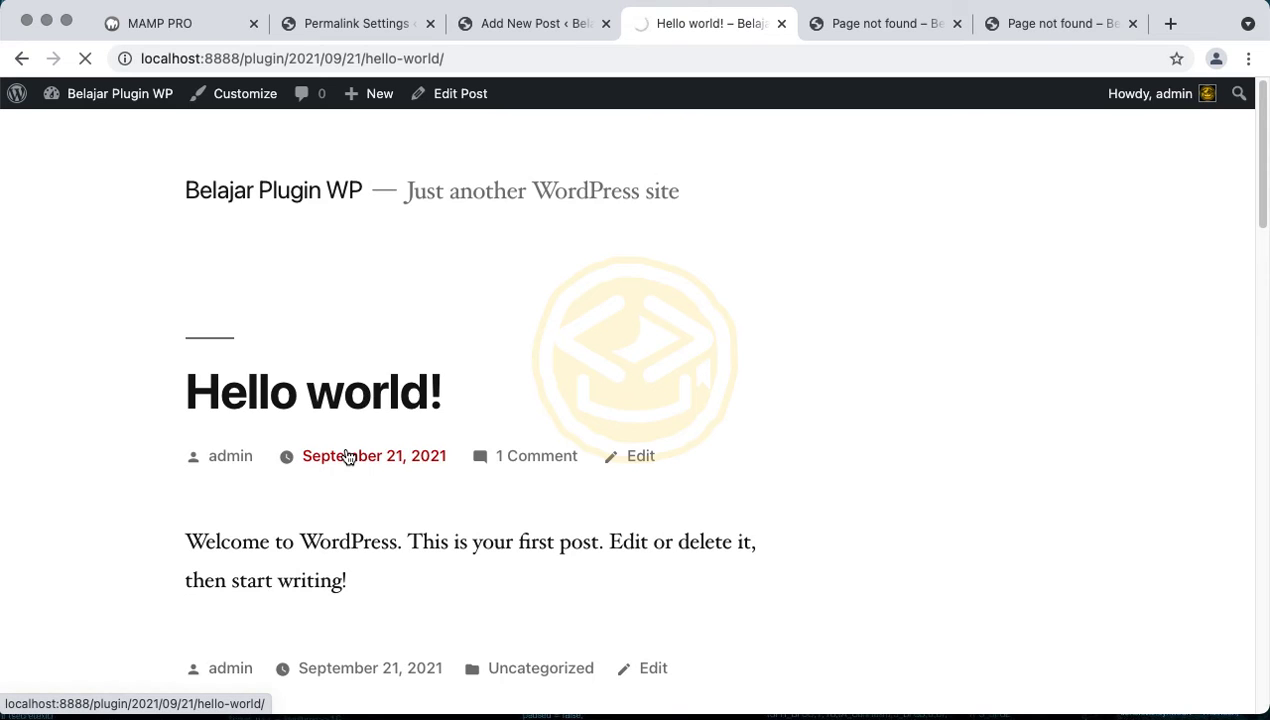
pyautogui.scroll(-5, 370, 455)
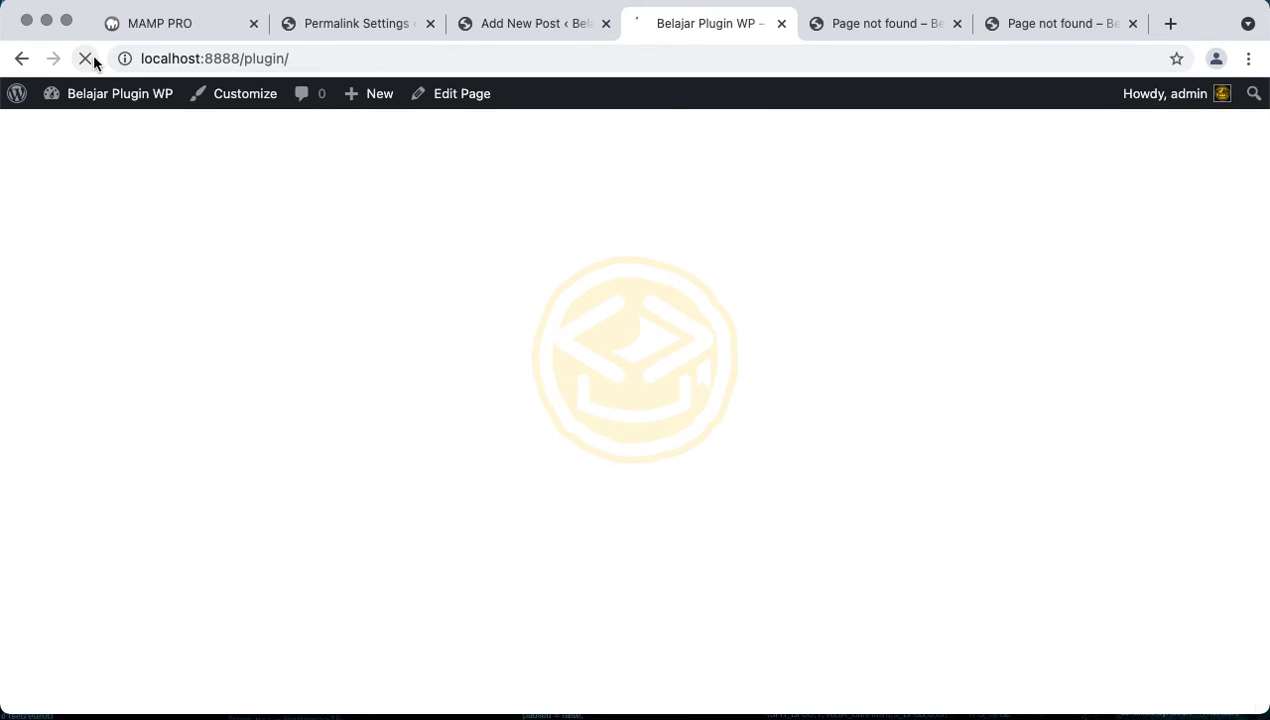
# Open the Hello world! post again from the homepage's recent posts and examine its address
pyautogui.scroll(-15, 376, 345)
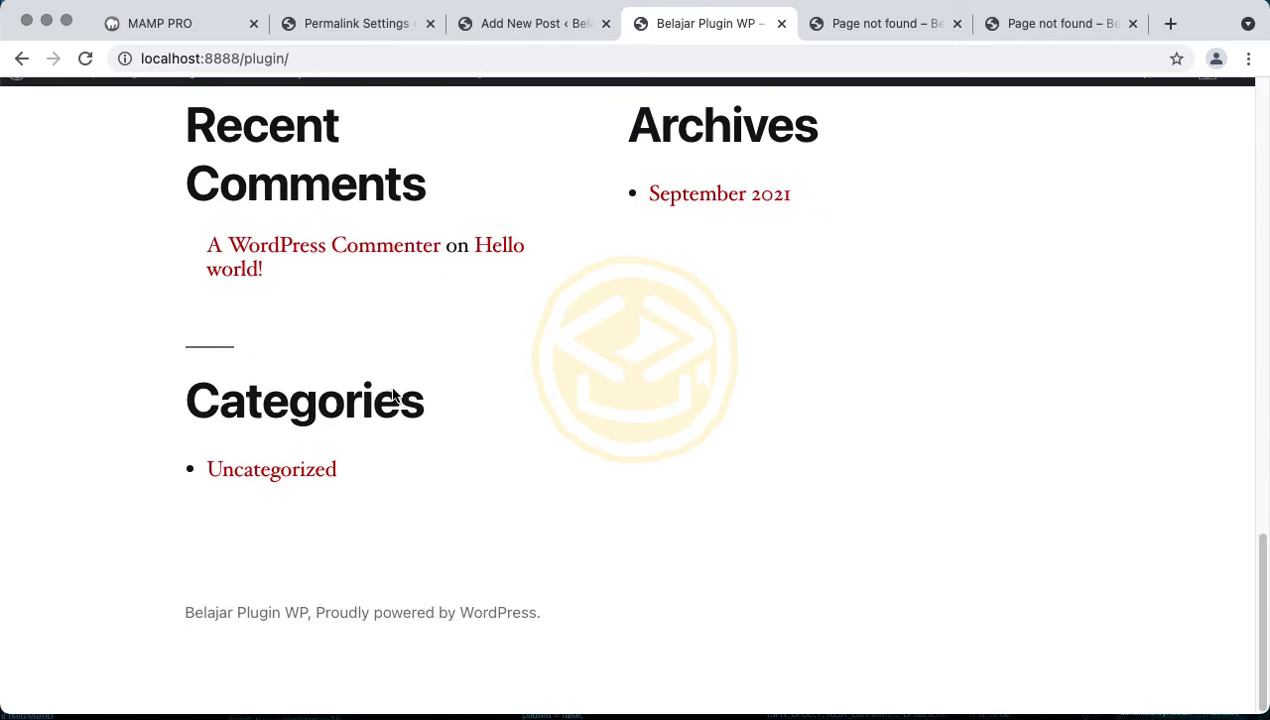
pyautogui.scroll(4, 814, 330)
pyautogui.click(684, 358)
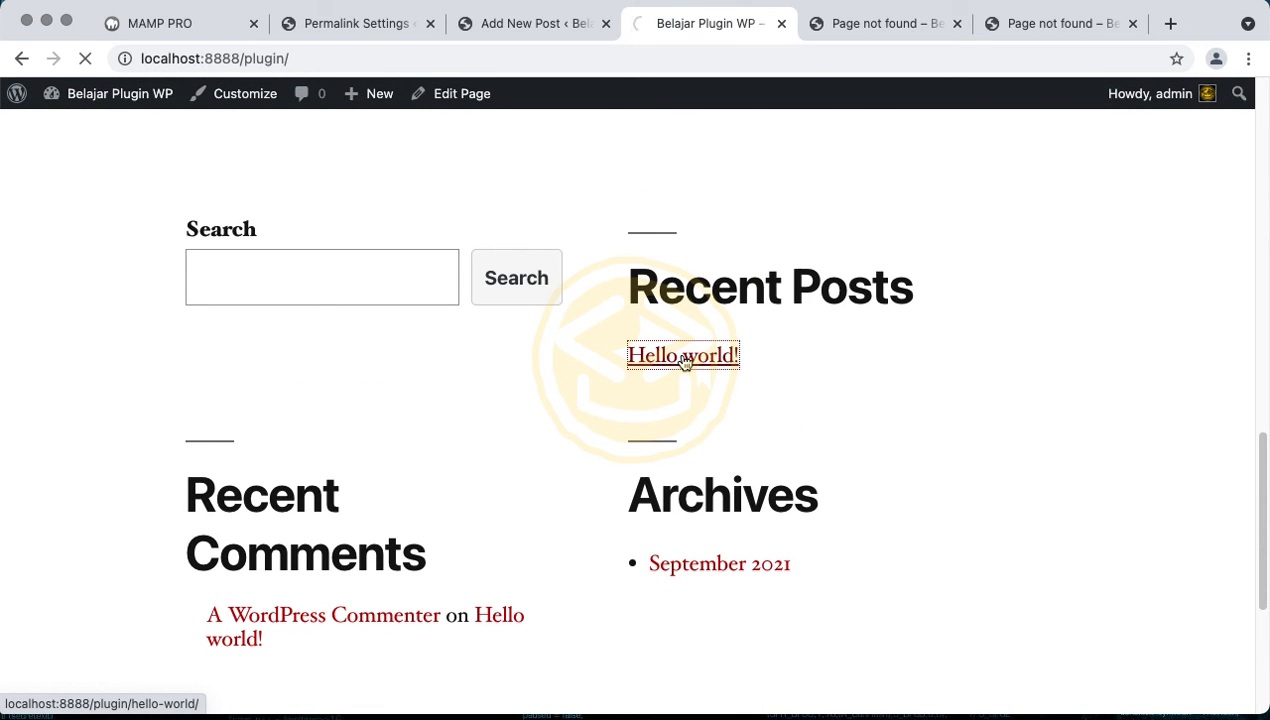
pyautogui.click(322, 59)
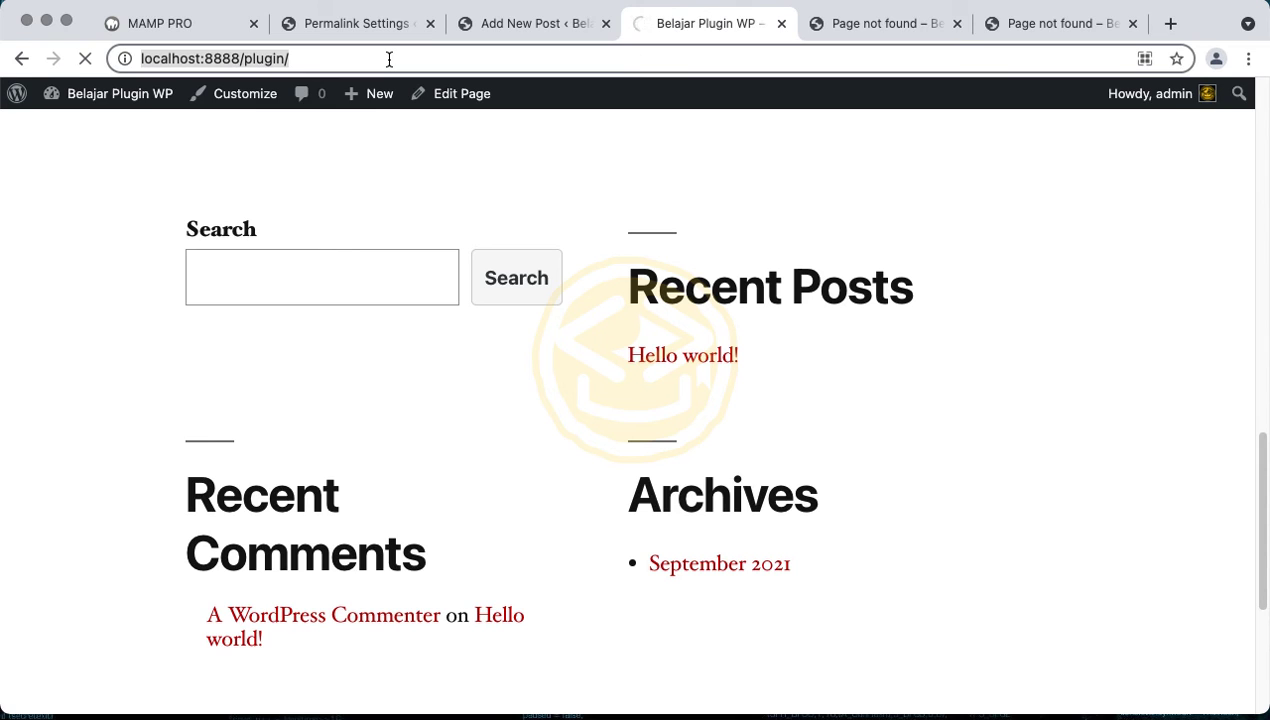
pyautogui.click(302, 59)
pyautogui.doubleClick(330, 59)
# Look over the optional permalink bases, and in the Privacy settings view the page choices for the privacy policy, keeping Privacy Policy
pyautogui.click(345, 24)
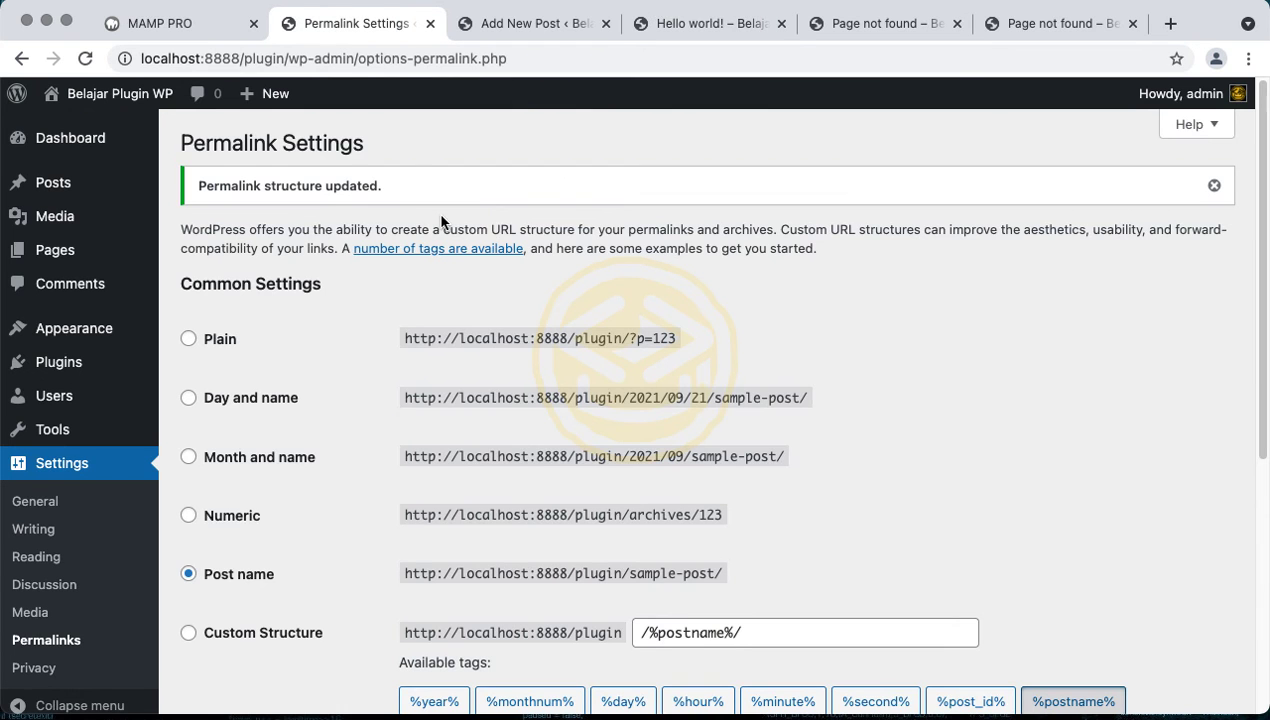
pyautogui.scroll(-8, 440, 215)
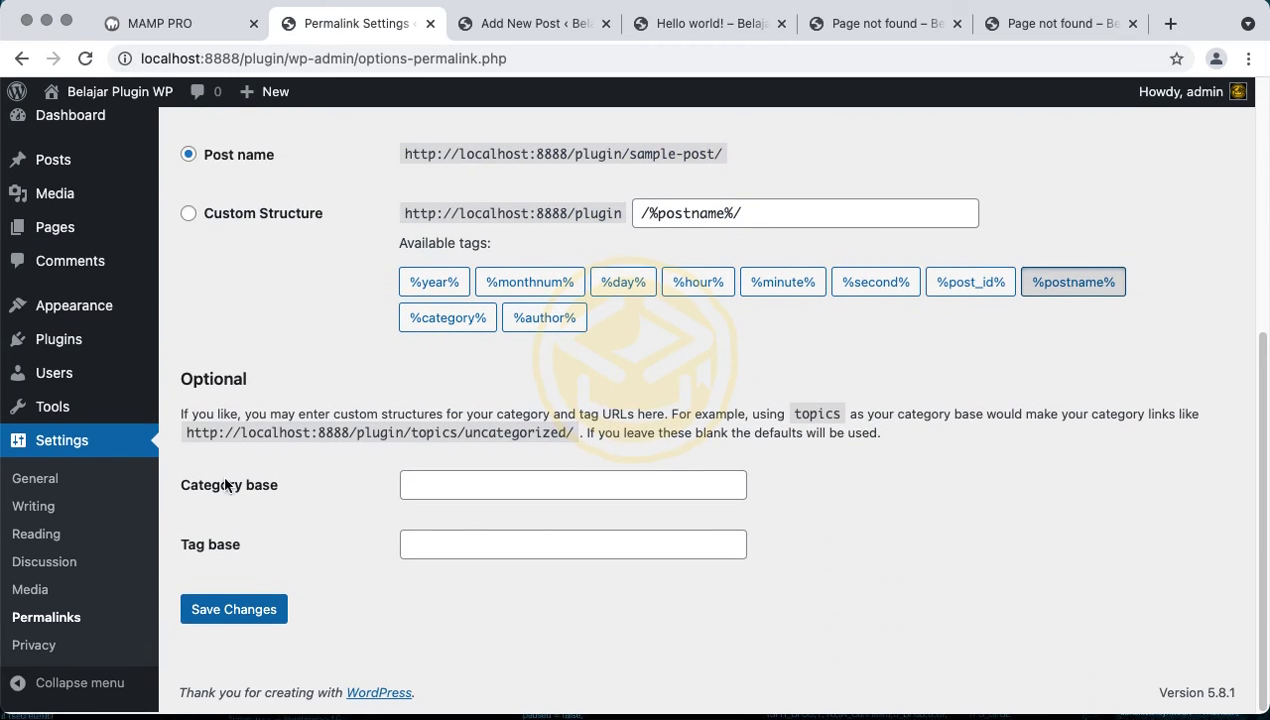
pyautogui.click(55, 650)
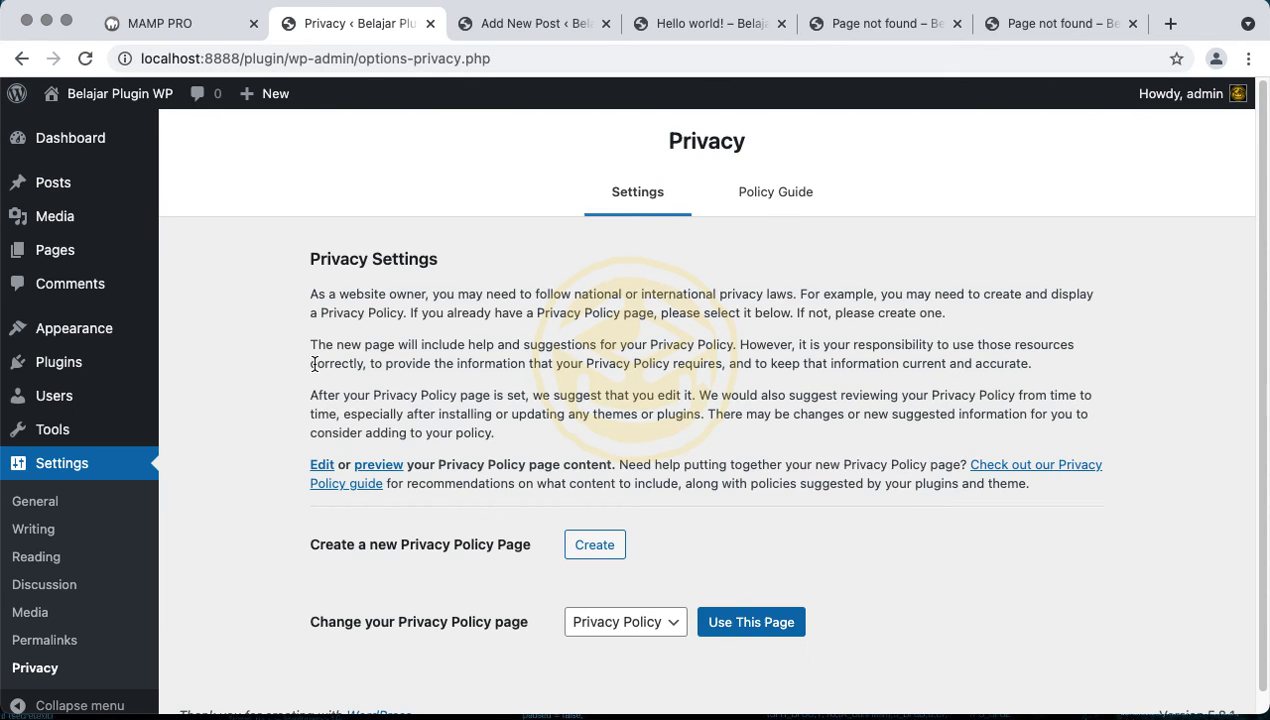
pyautogui.click(621, 599)
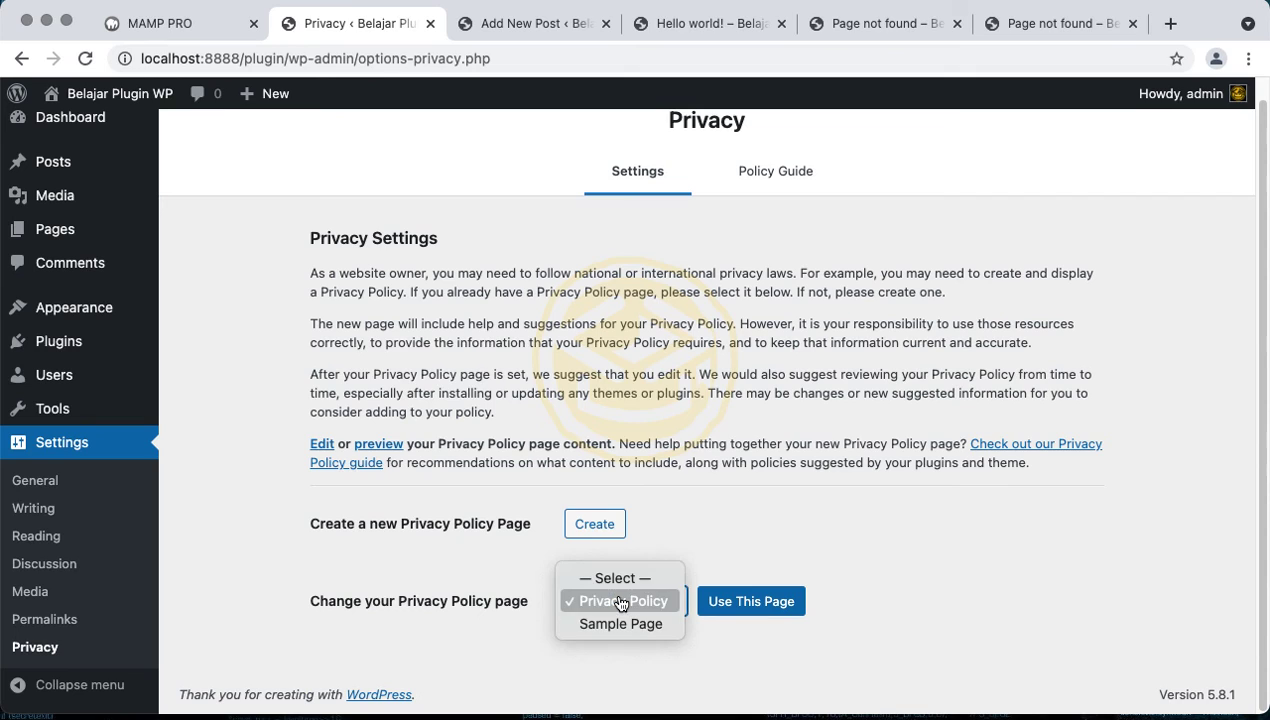
pyautogui.click(483, 606)
pyautogui.click(645, 601)
pyautogui.click(513, 575)
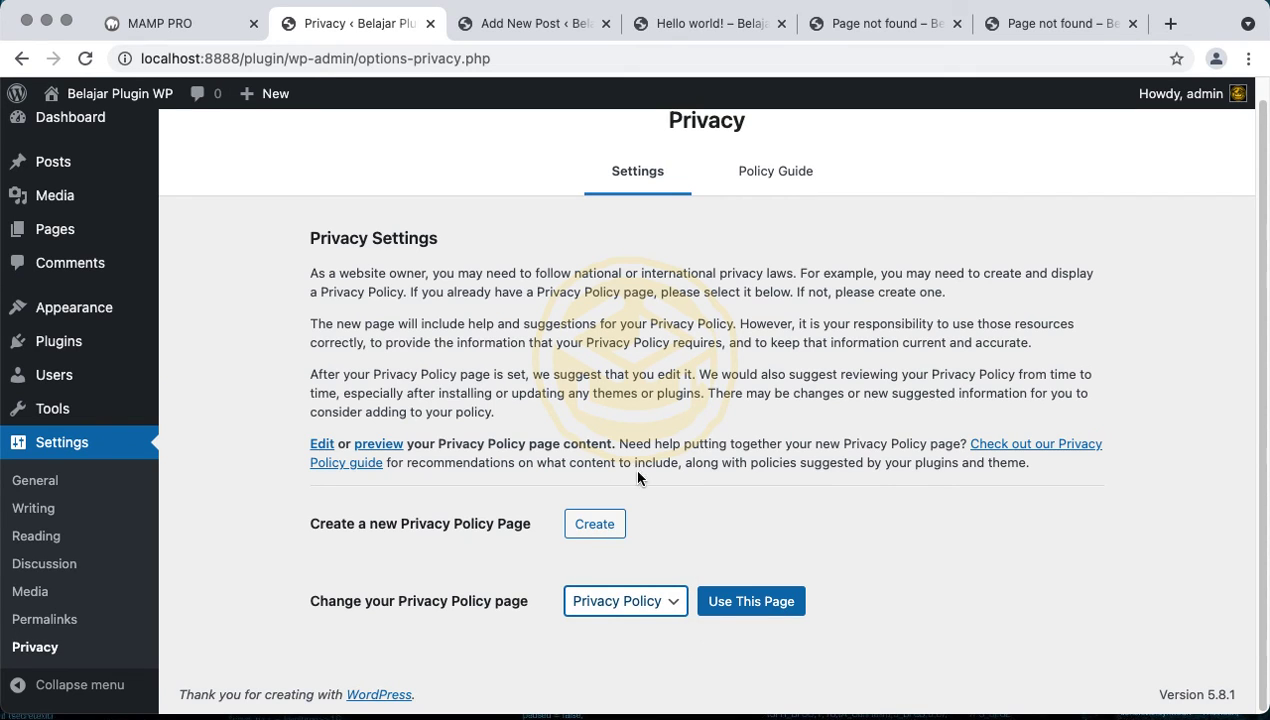
pyautogui.click(600, 453)
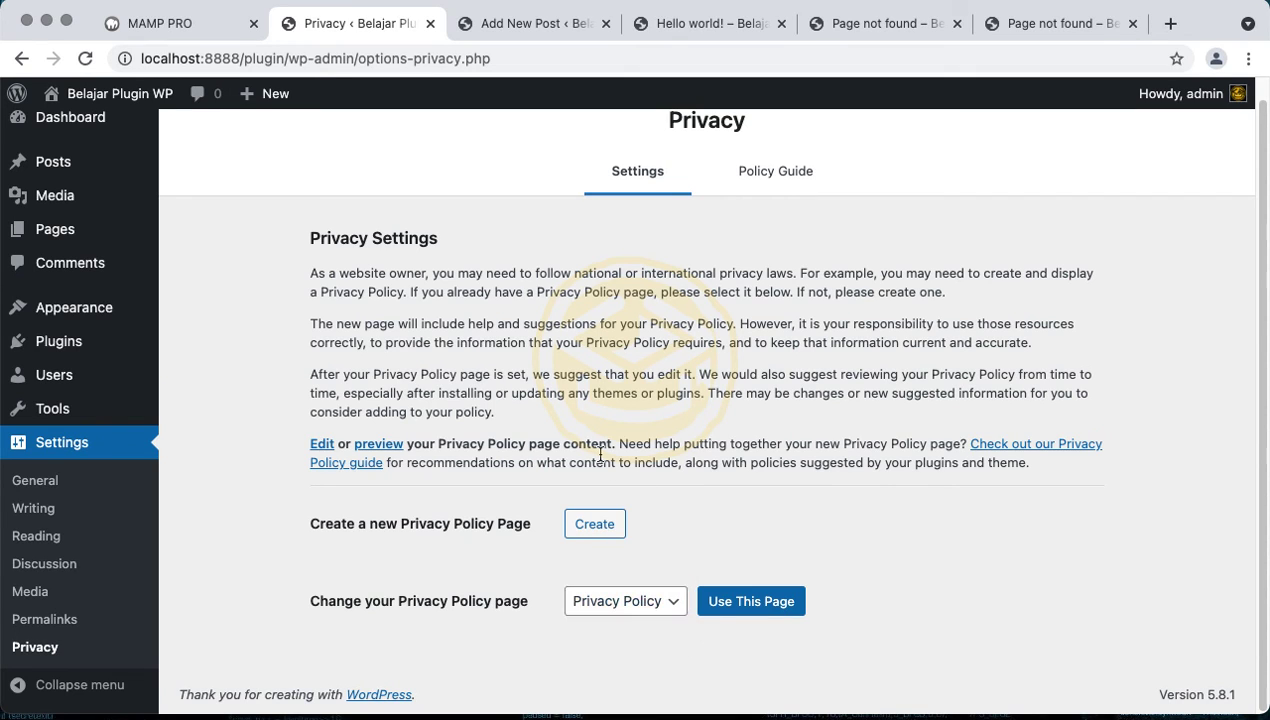
pyautogui.click(592, 605)
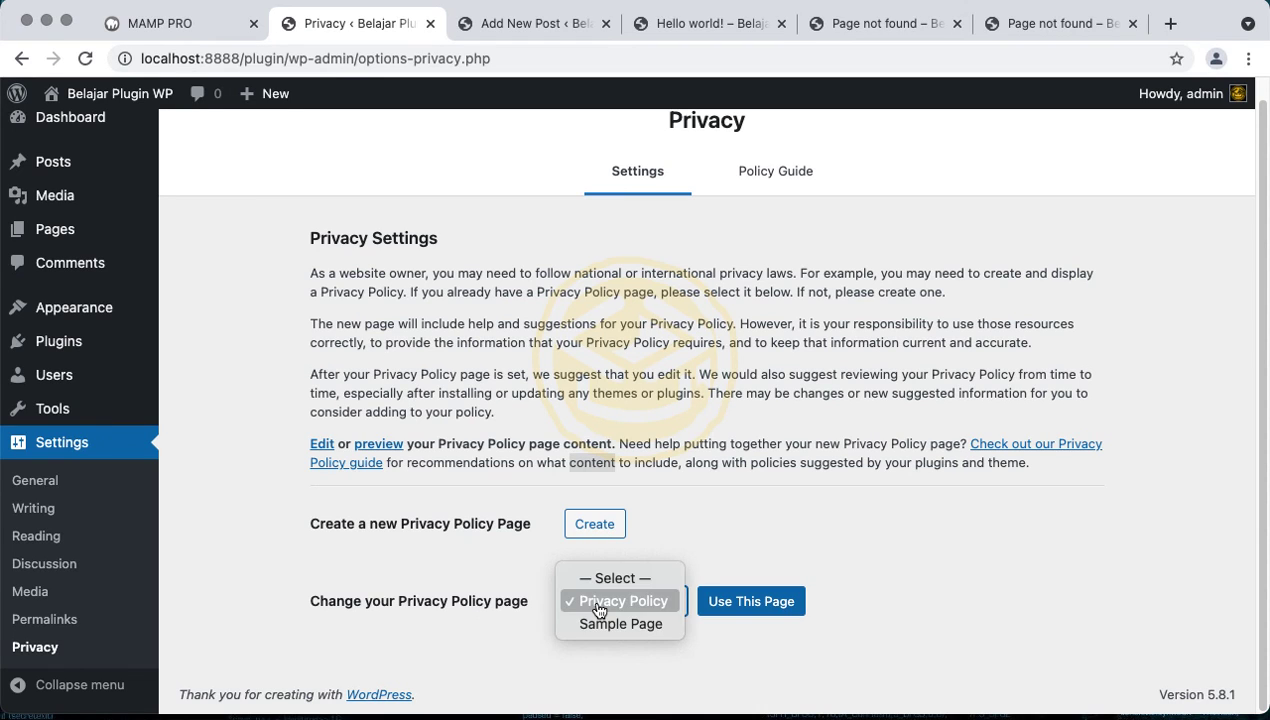
pyautogui.click(510, 601)
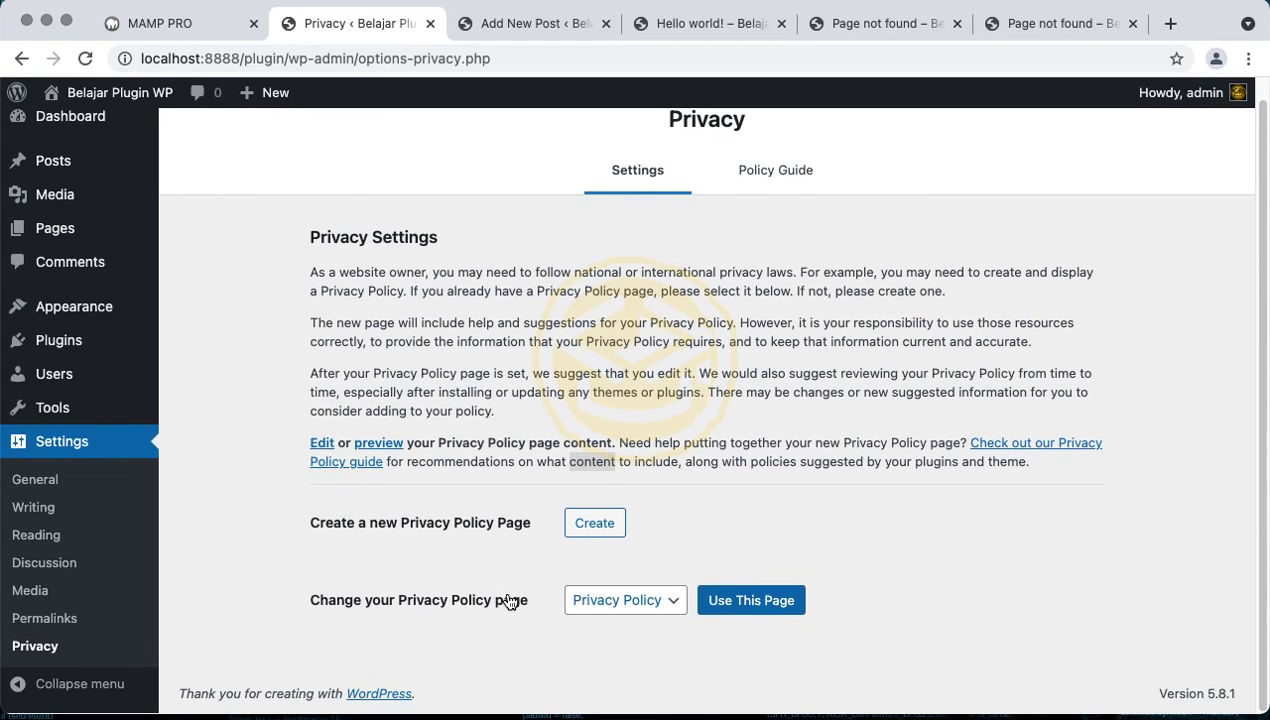
# Open the privacy Policy Guide and look over its introduction, policy sections and the admin menu entries
pyautogui.click(765, 186)
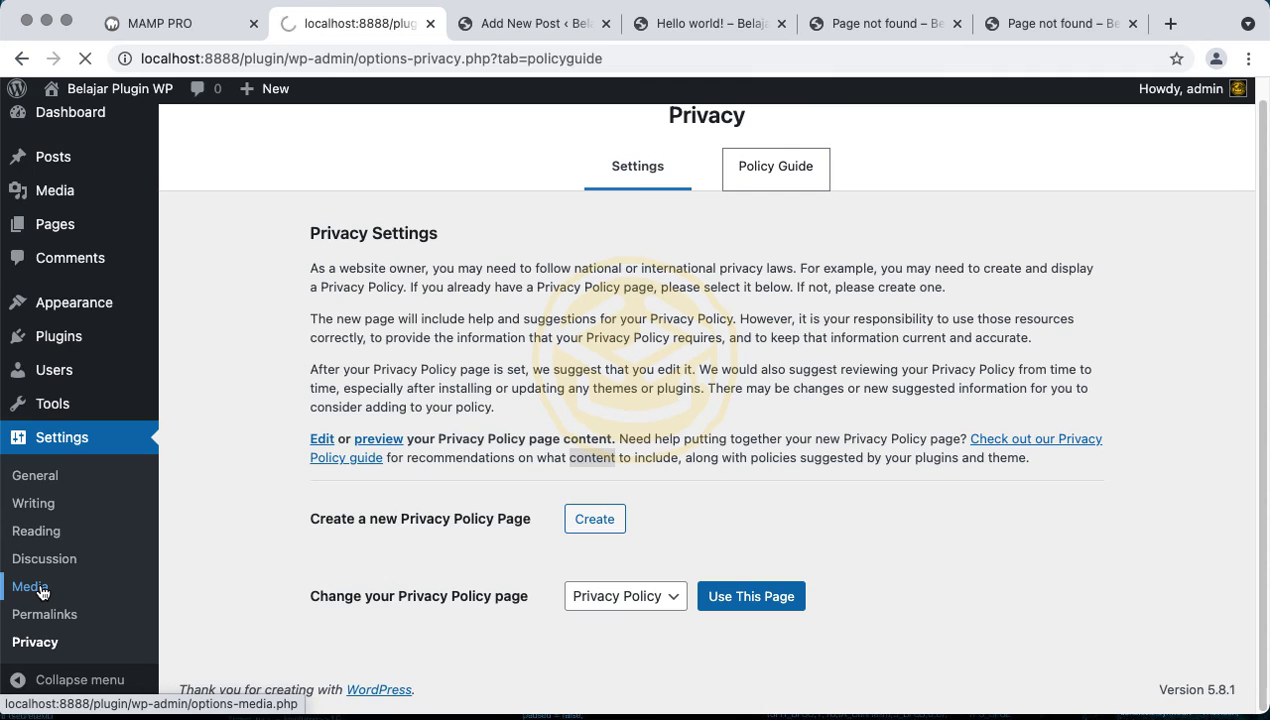
pyautogui.scroll(-1, 40, 593)
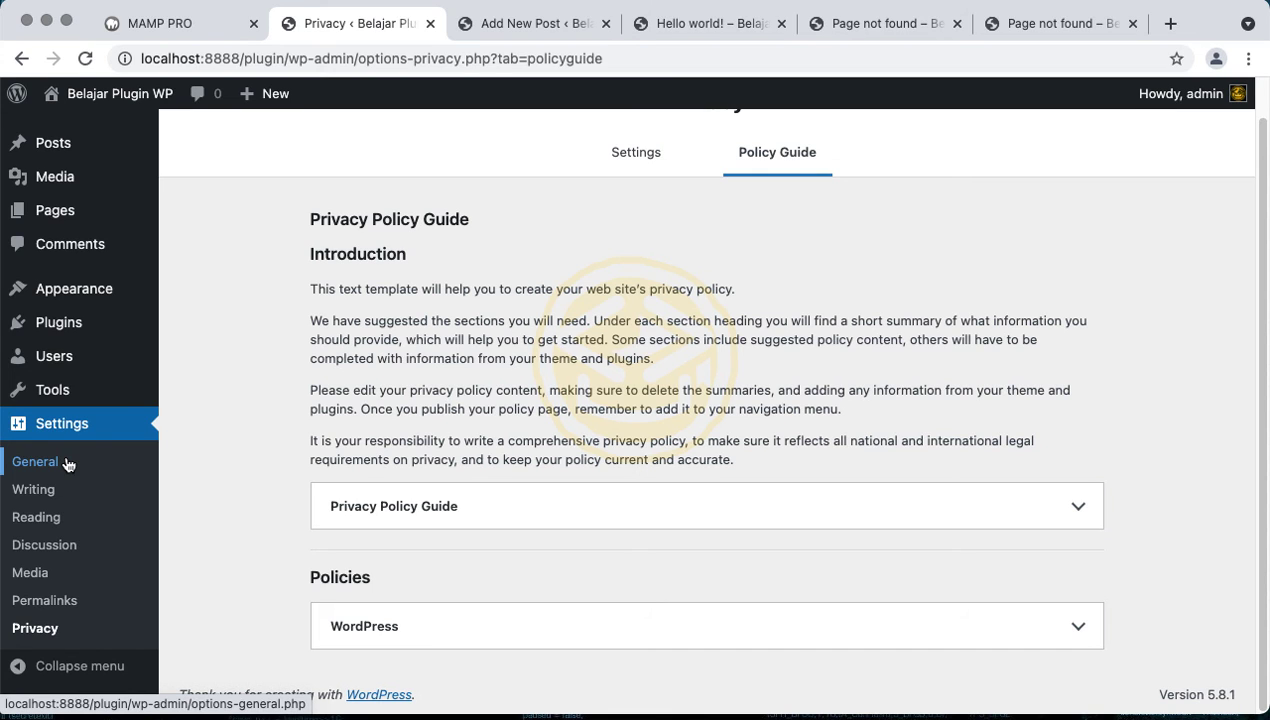
pyautogui.moveTo(118, 395)
pyautogui.scroll(1, 118, 395)
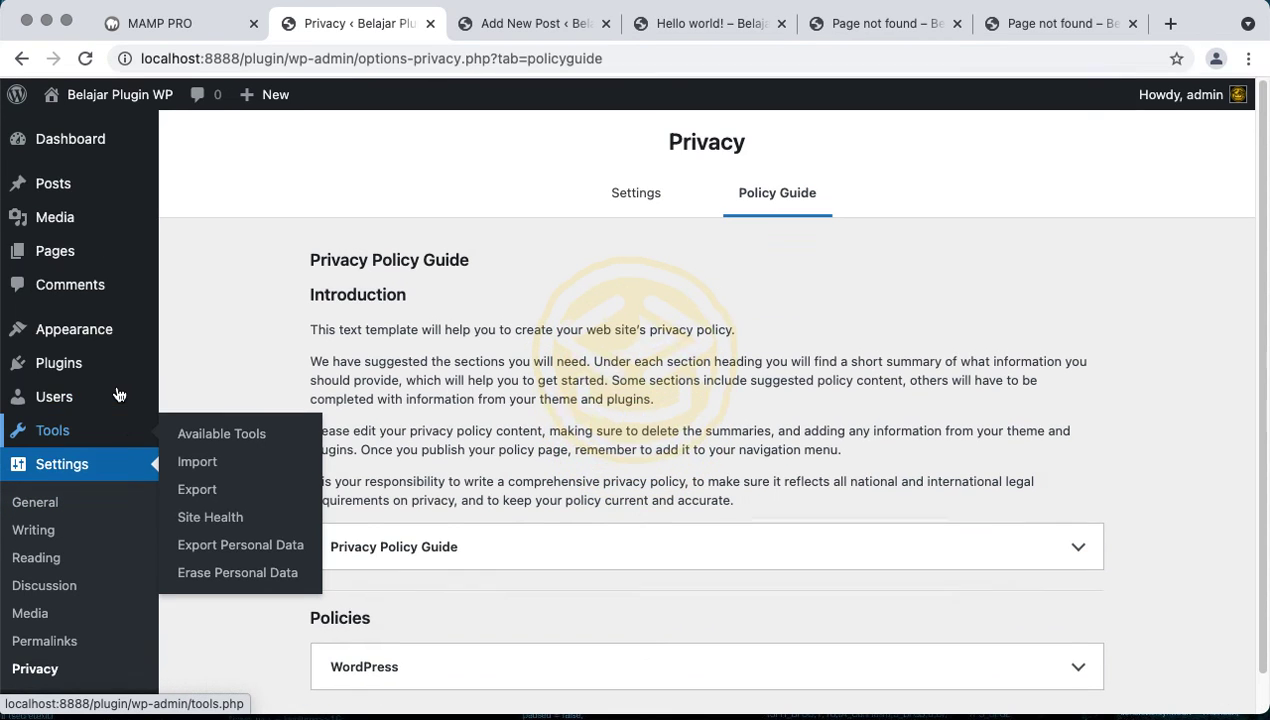
pyautogui.moveTo(98, 148)
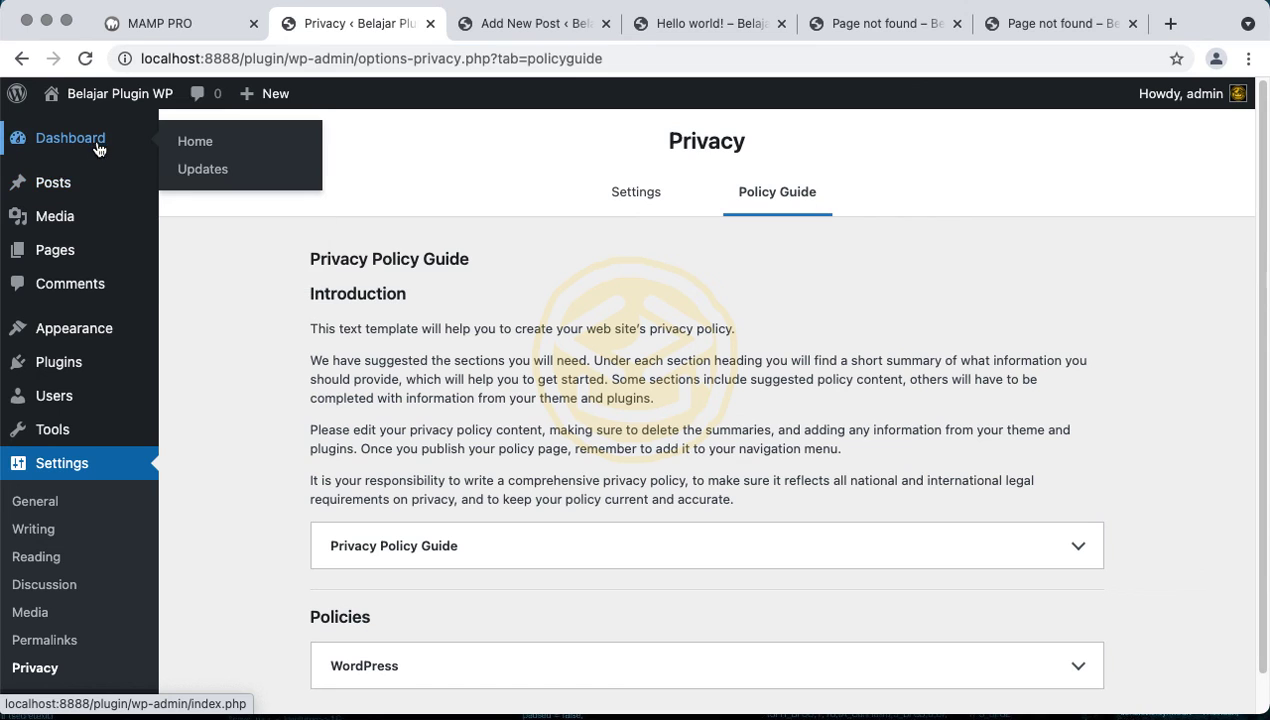
pyautogui.scroll(-1, 102, 380)
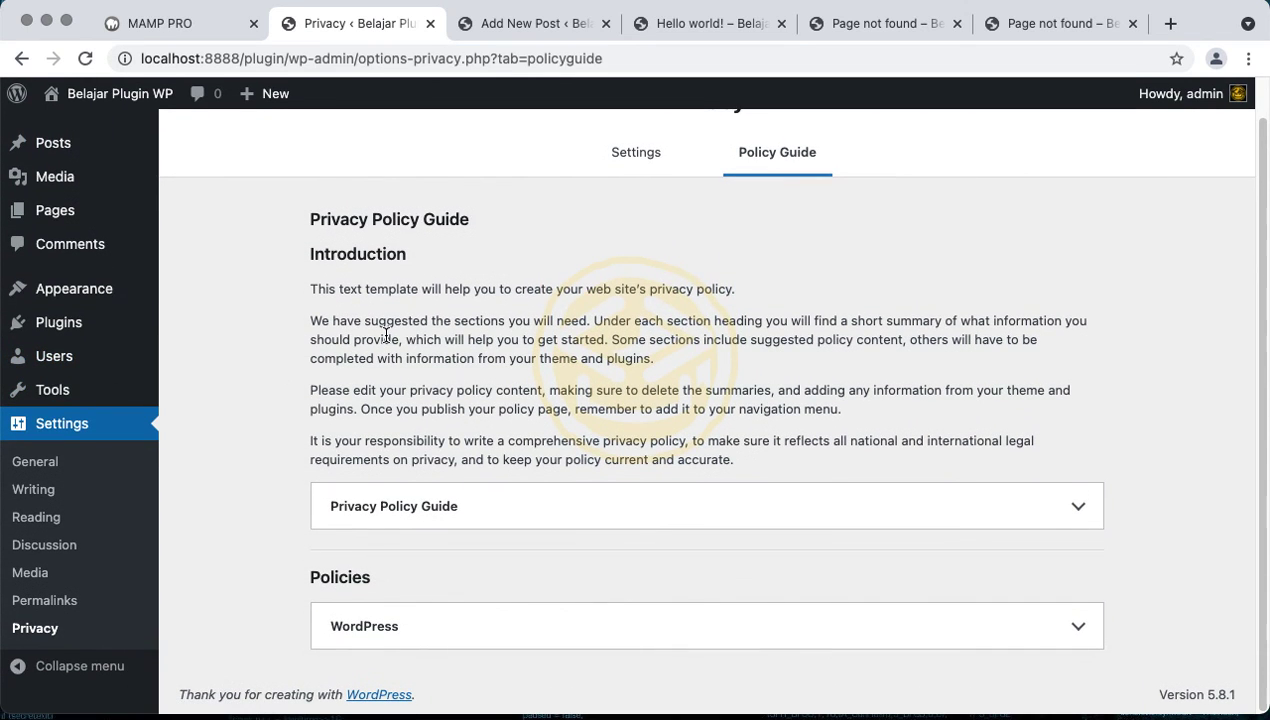